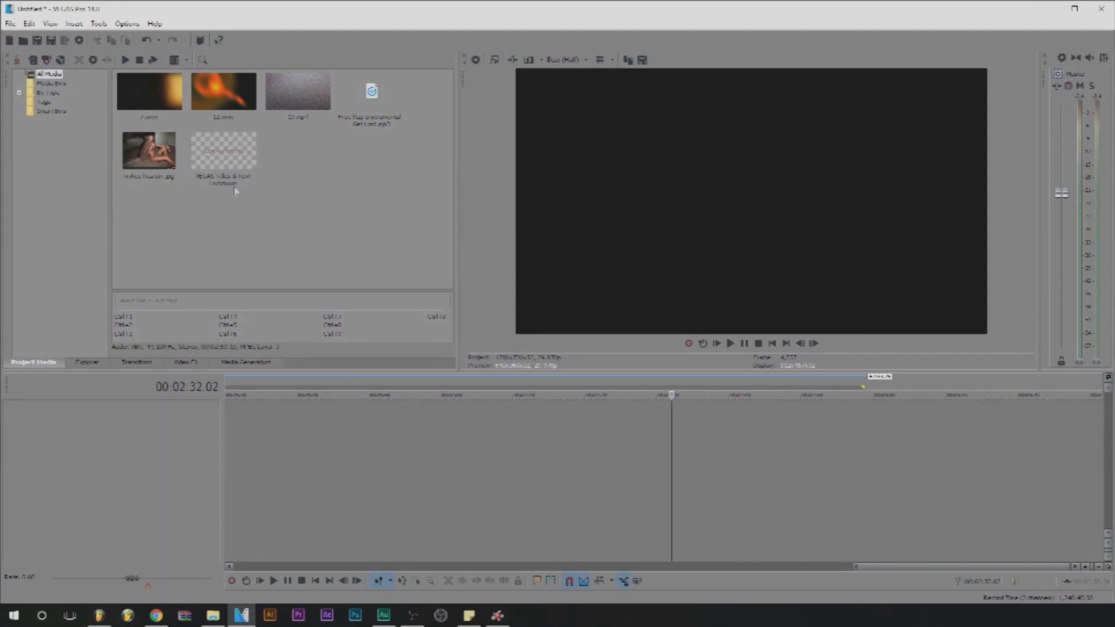
Step: Review the imported project media, going through the still photo, the music file and the three overlay clips
left_click(155, 146)
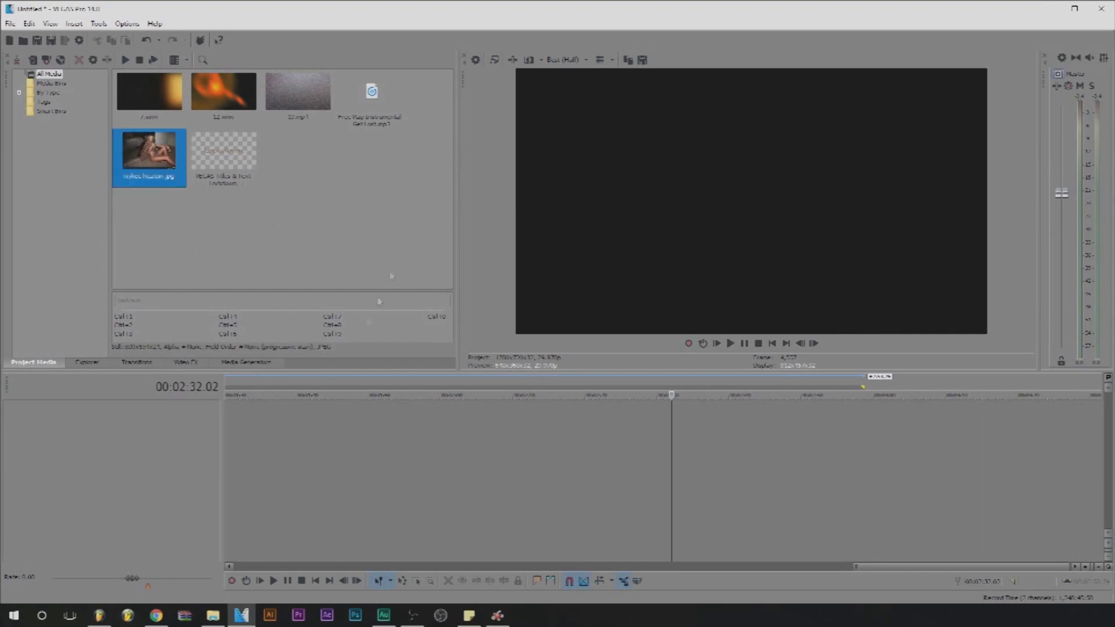
left_click(392, 113)
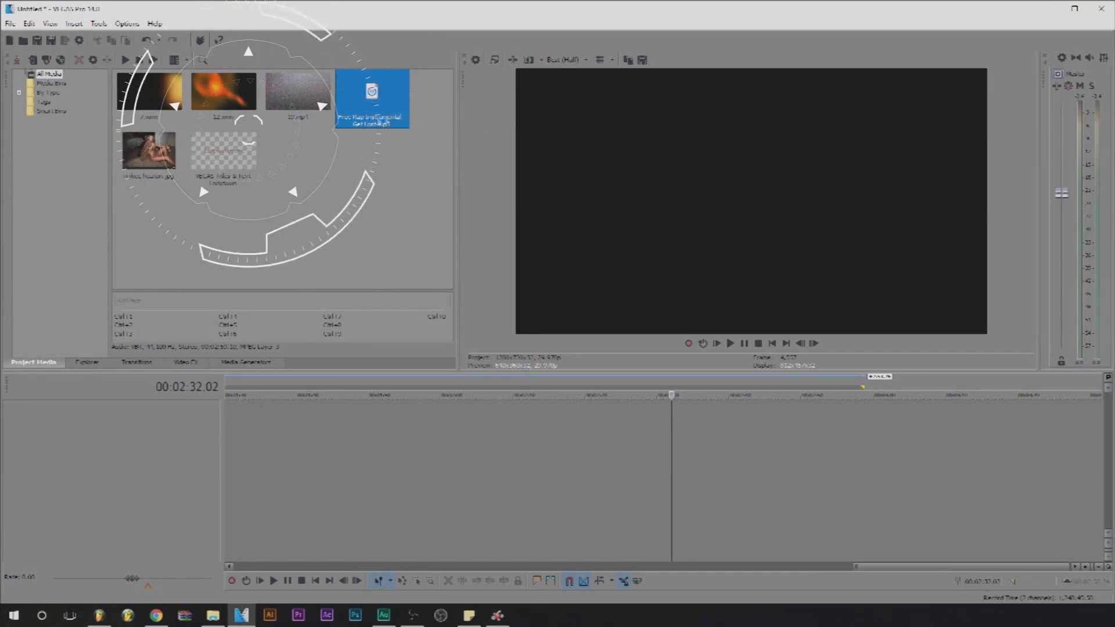
left_click(332, 101)
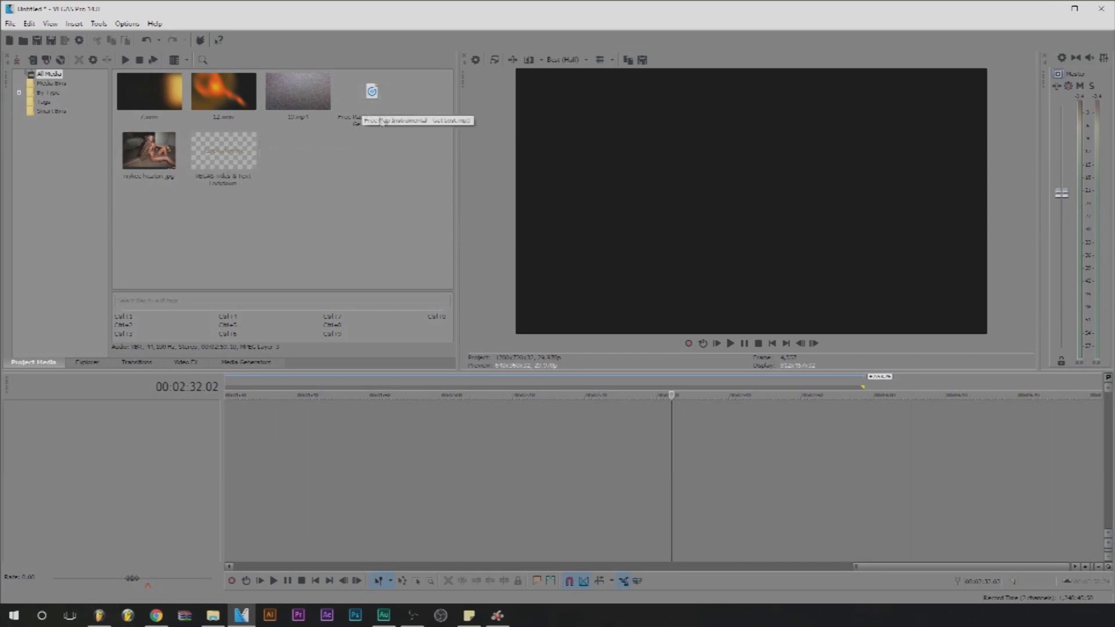
left_click(169, 102)
left_click(277, 101)
left_click(223, 102)
left_click(169, 103)
left_click(302, 100)
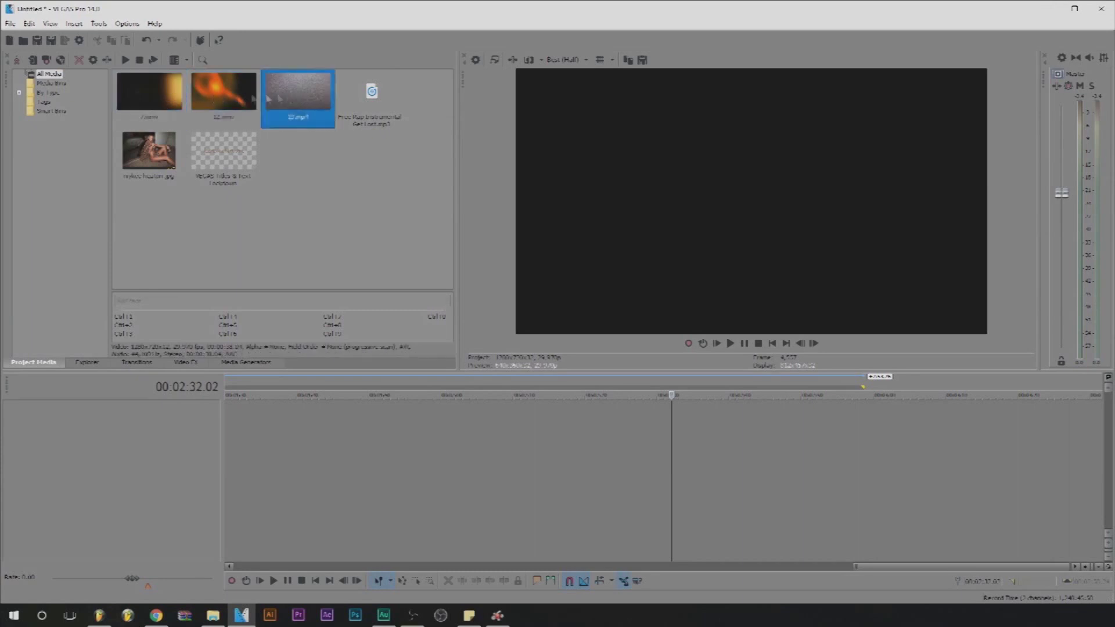
left_click(222, 101)
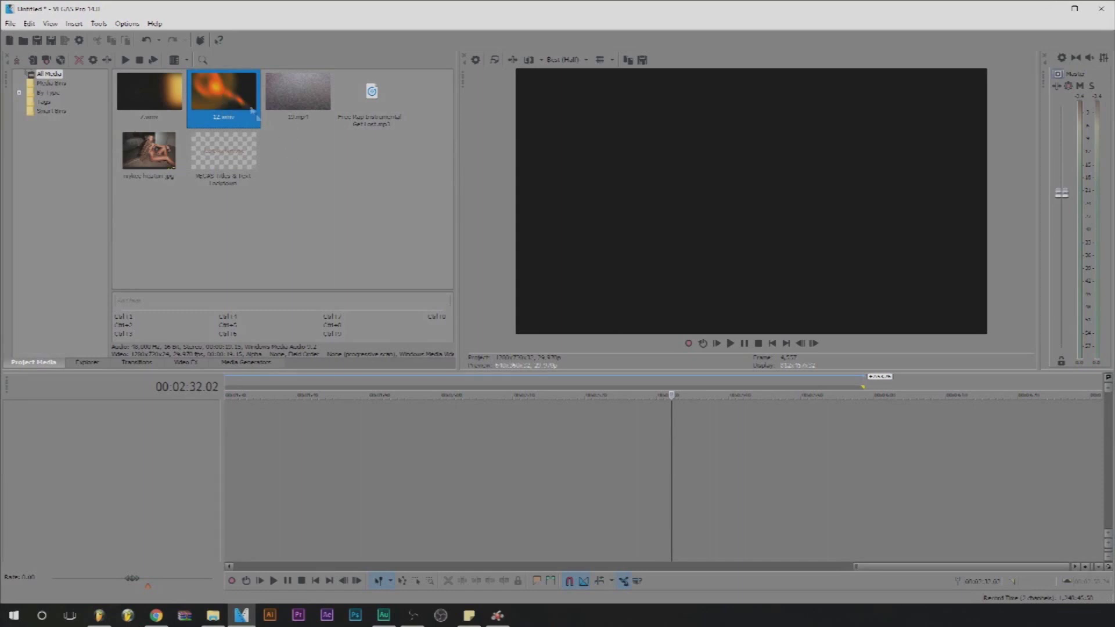
left_click(279, 188)
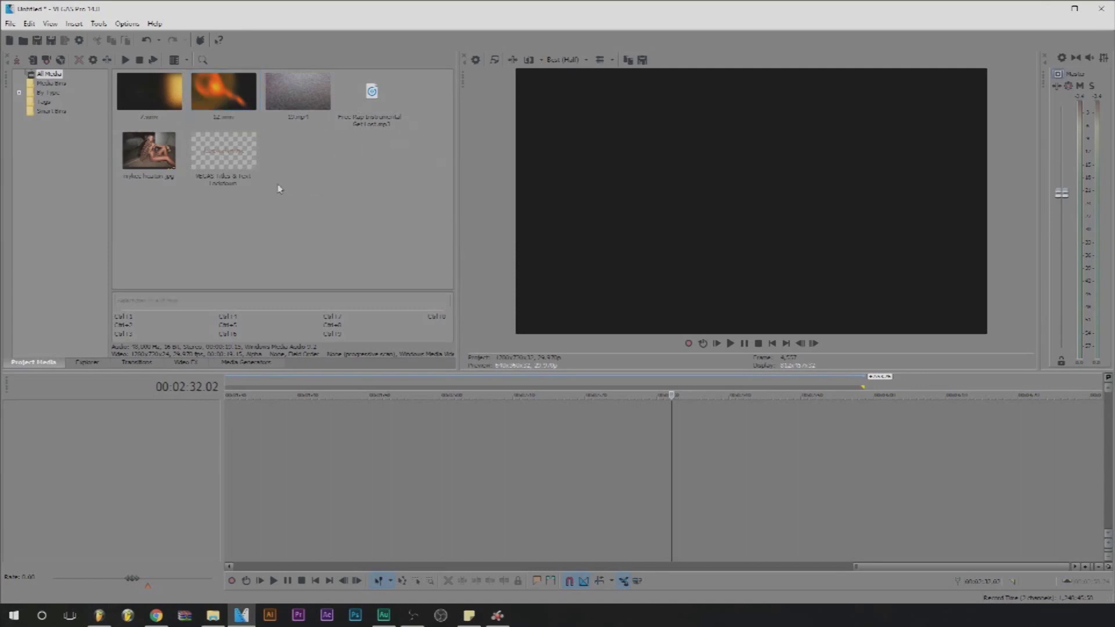
Step: Place the still photo at the start of the timeline and extend it to about the three-minute mark
left_click_drag(140, 163, 228, 415)
left_click_drag(603, 425, 959, 421)
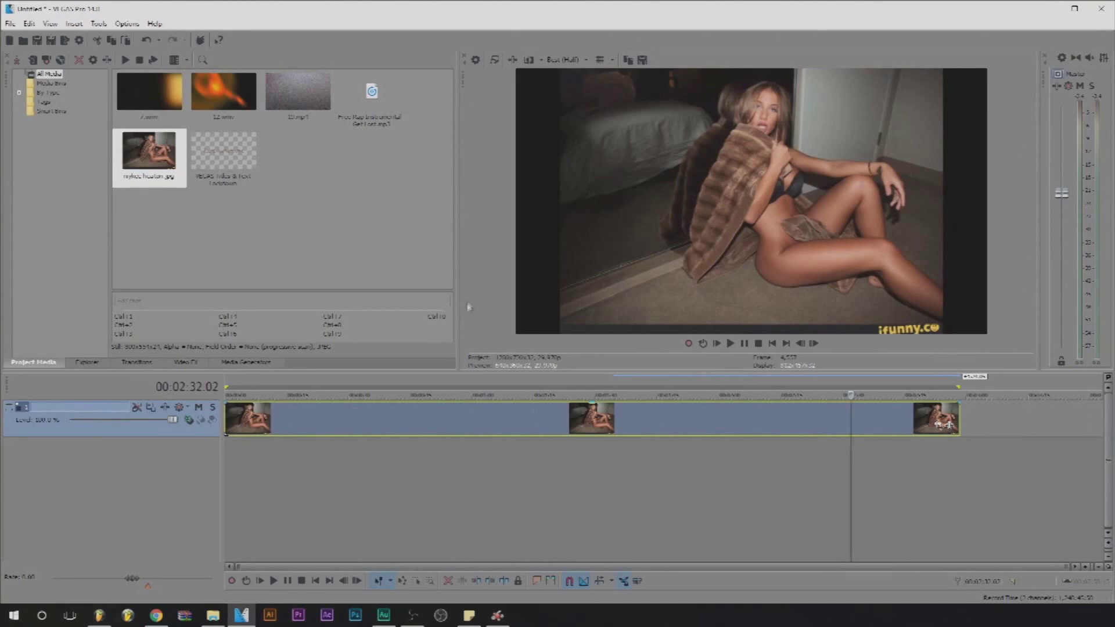
Step: Match the photo event's pan/crop frame to the output aspect
left_click(939, 429)
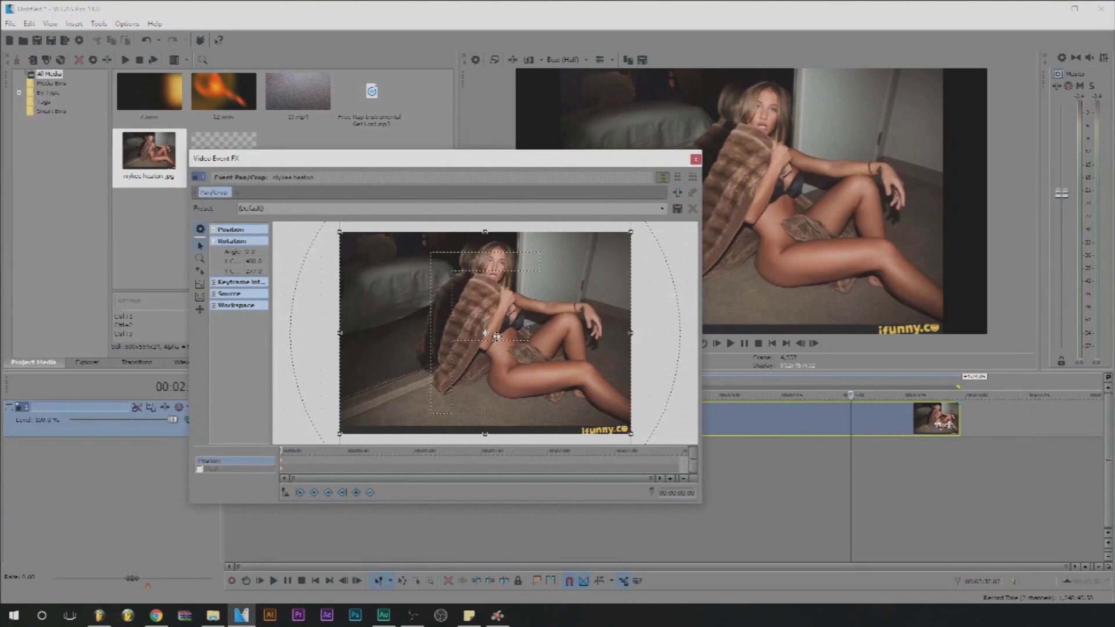
right_click(497, 336)
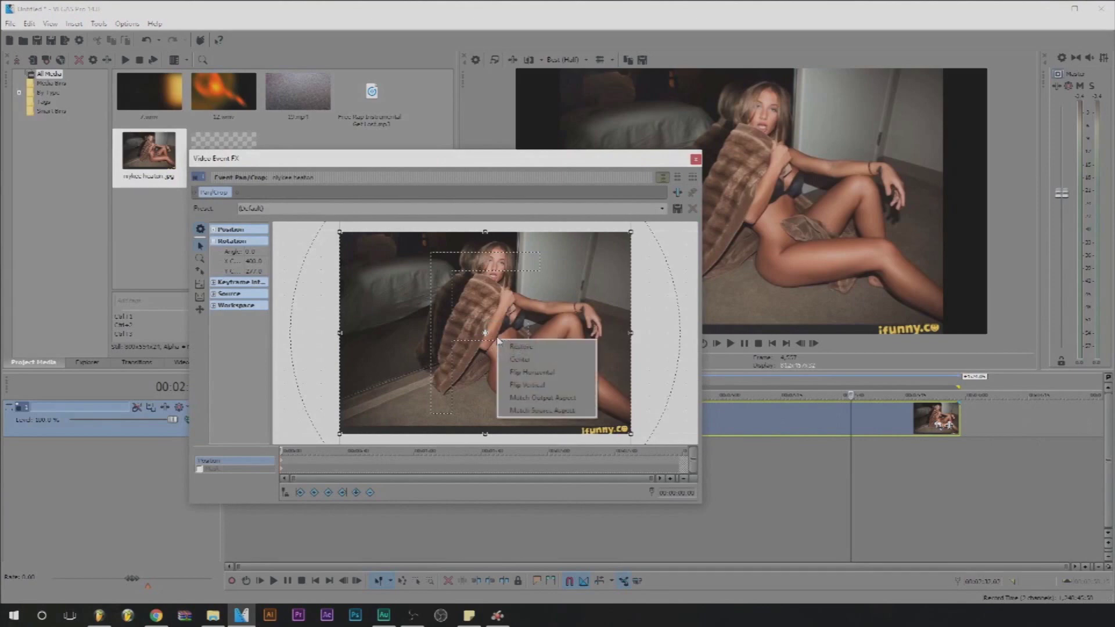
left_click(516, 398)
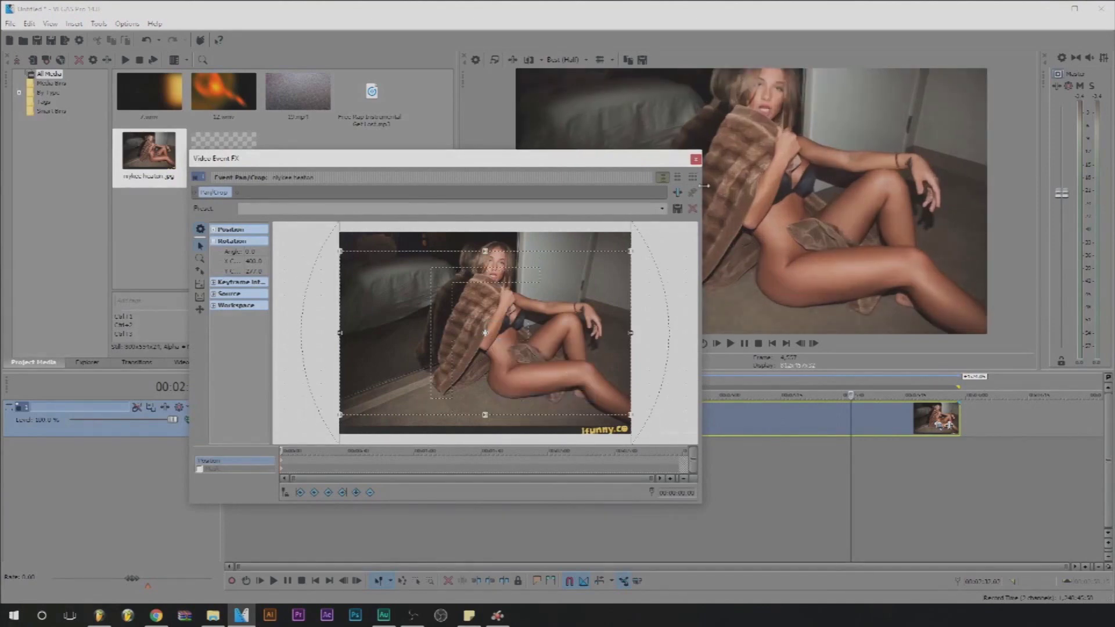
left_click(695, 159)
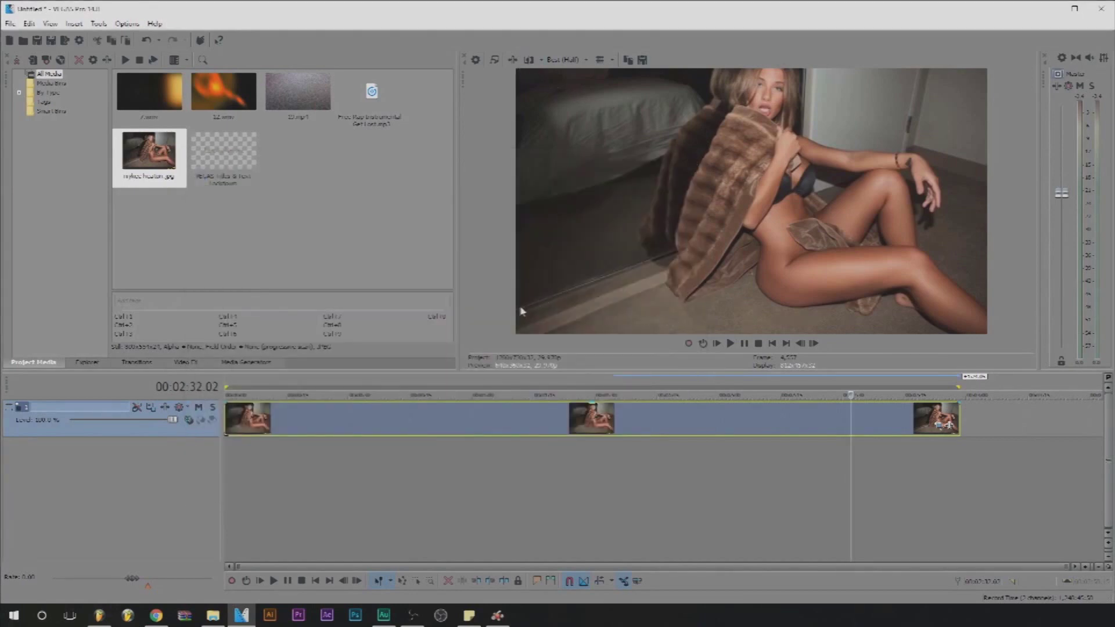
Step: Return to the start of the timeline and insert an empty video track above the photo
left_click_drag(299, 499, 154, 473)
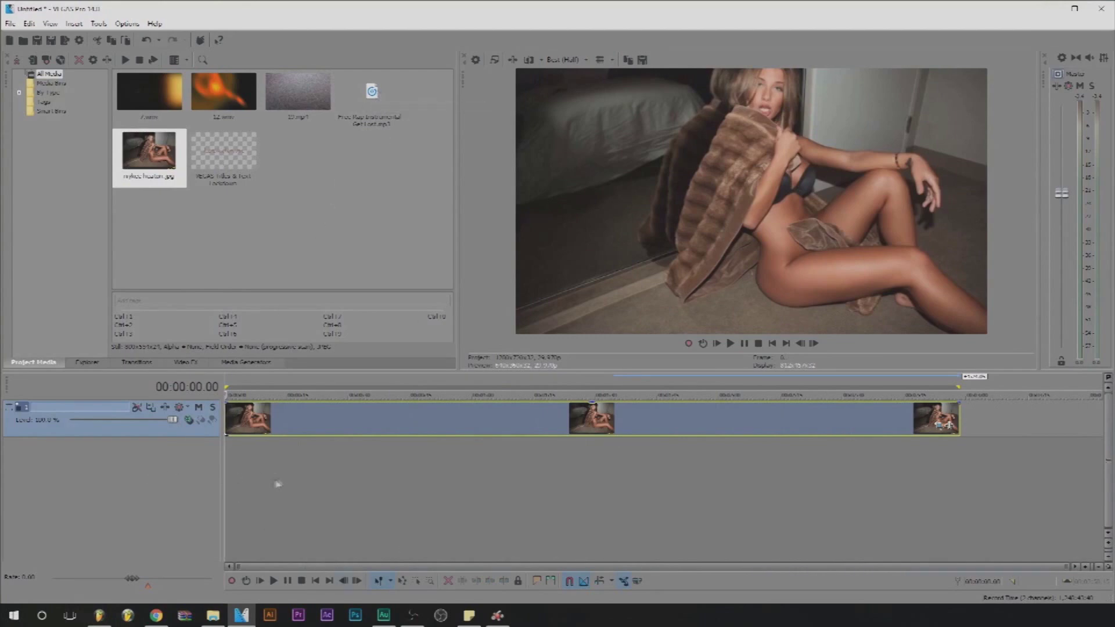
right_click(196, 429)
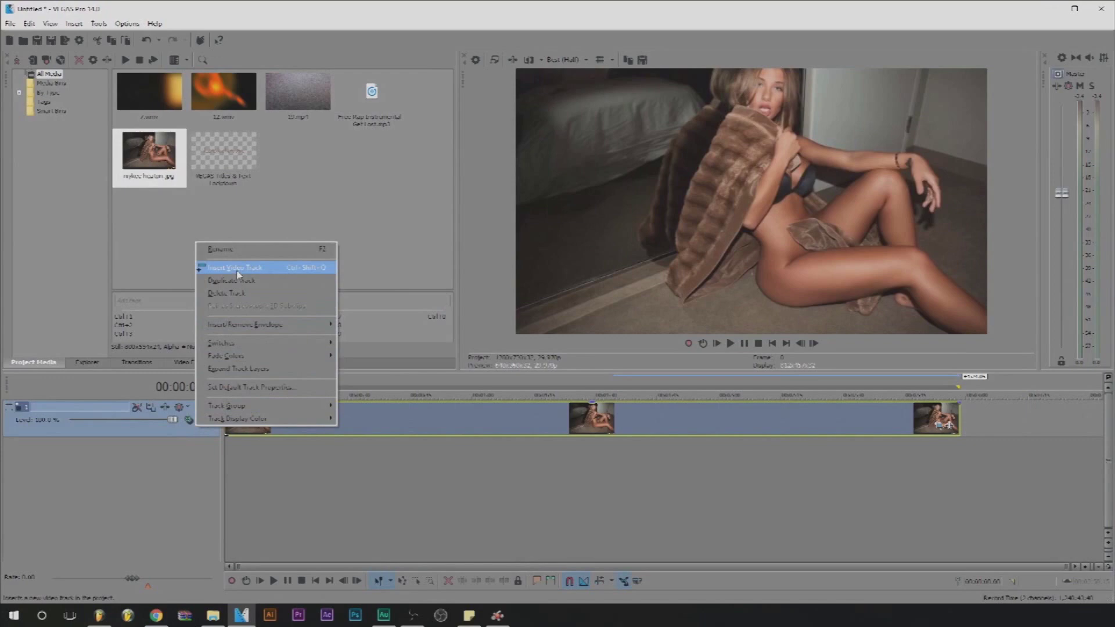
left_click(193, 457)
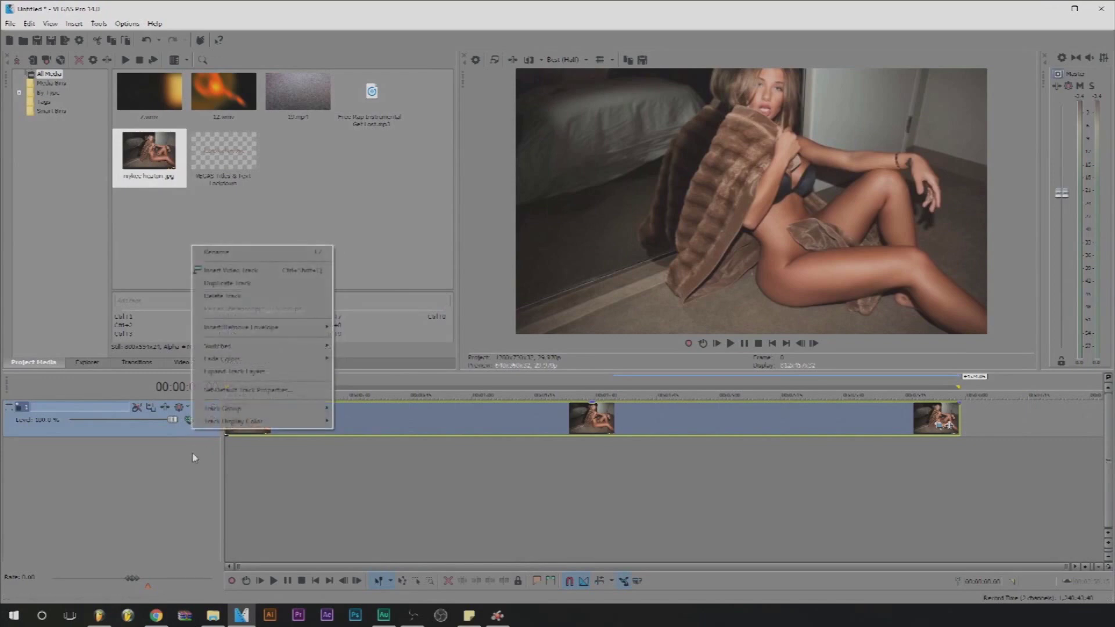
left_click(233, 270)
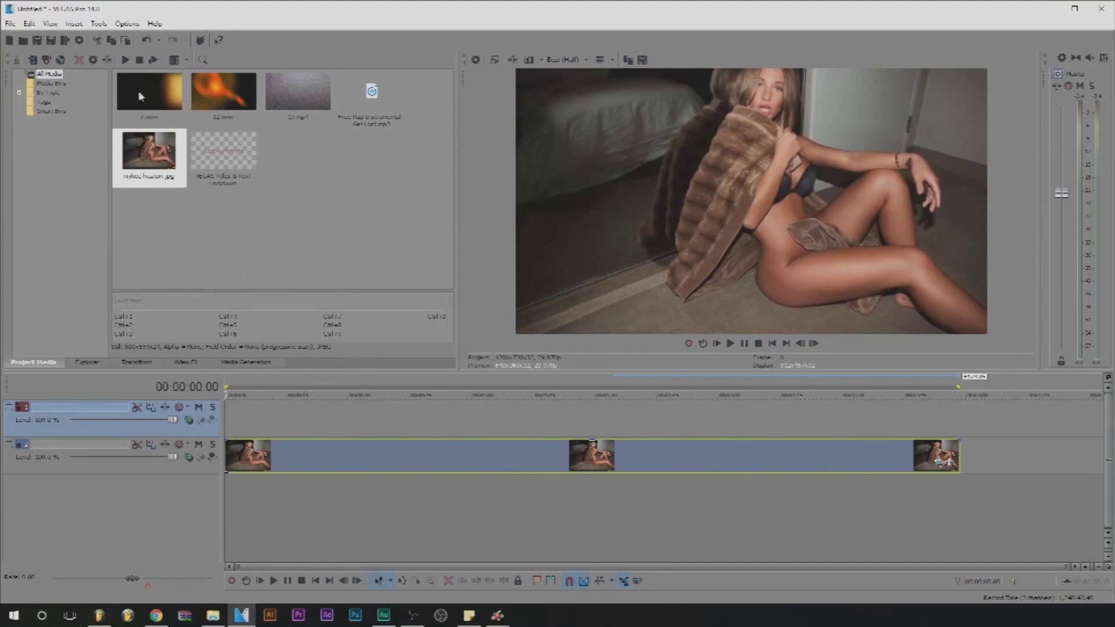
Step: Place the orange light-leak clip, the grainy MP4 clip and the short dark WMV clip in sequence on the upper video track
left_click_drag(204, 106, 238, 427)
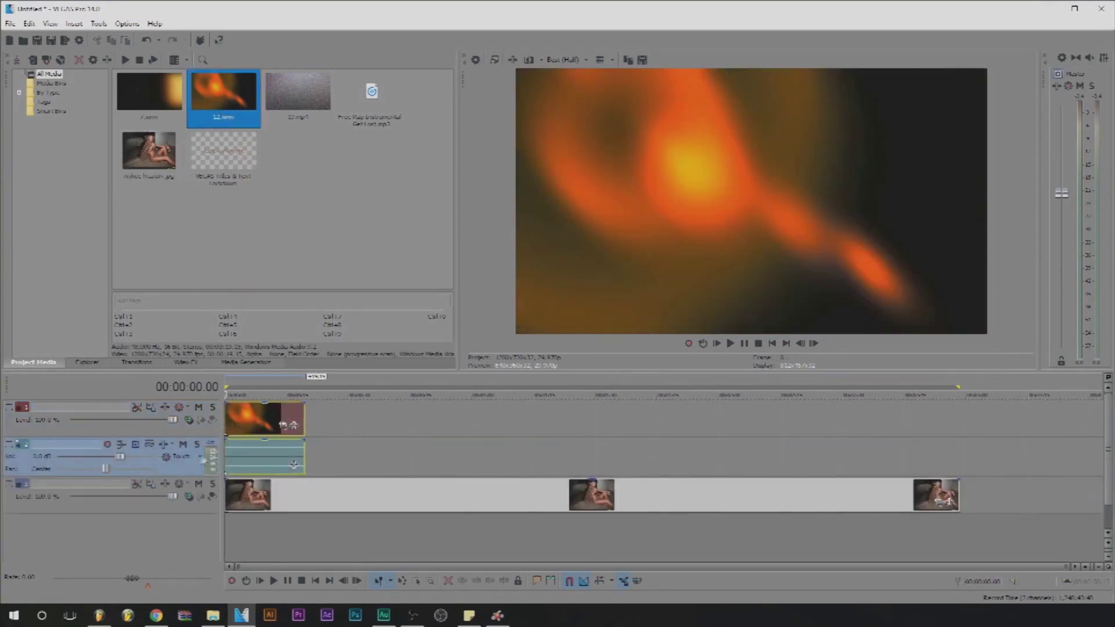
left_click(349, 455)
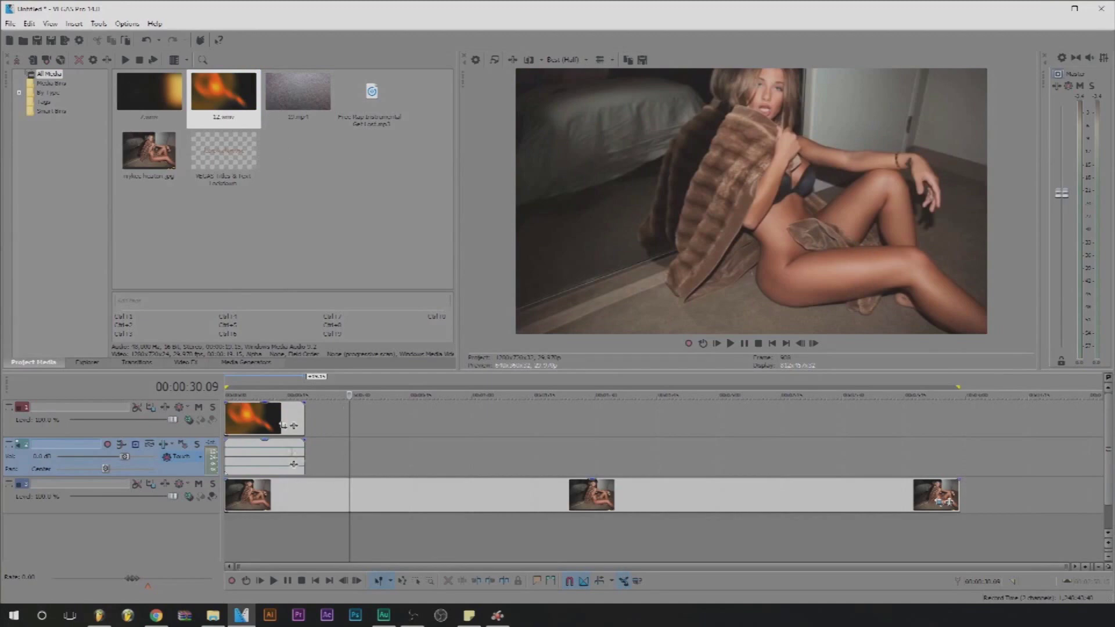
left_click_drag(294, 97, 416, 449)
left_click_drag(166, 84, 749, 458)
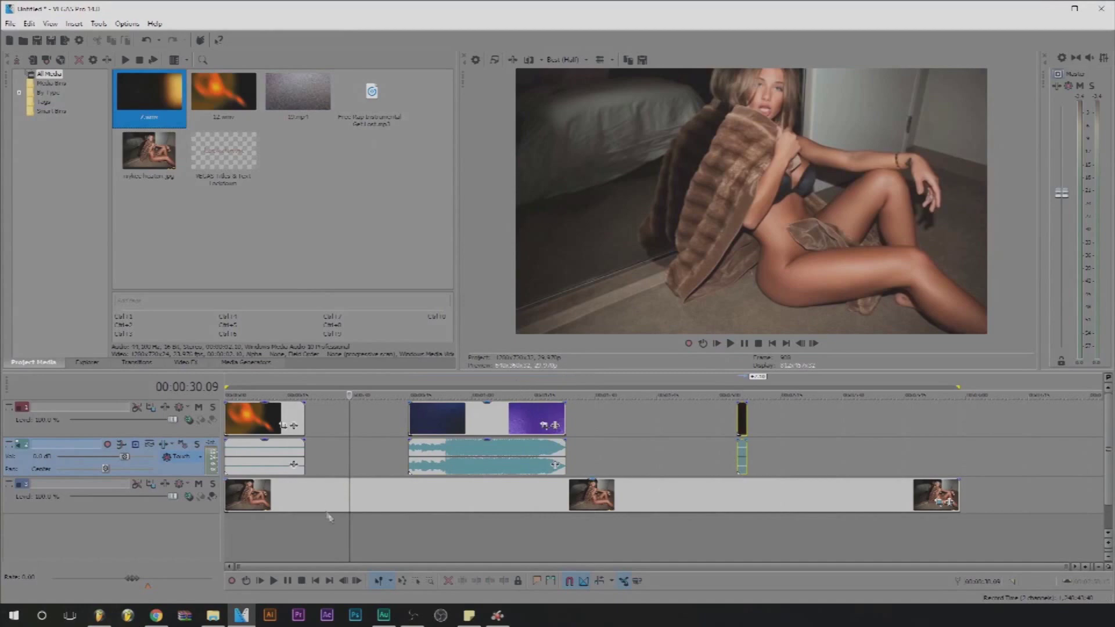
Step: Delete the audio track that was added with the overlay clips
left_click(348, 534)
key("ctrl+Home")
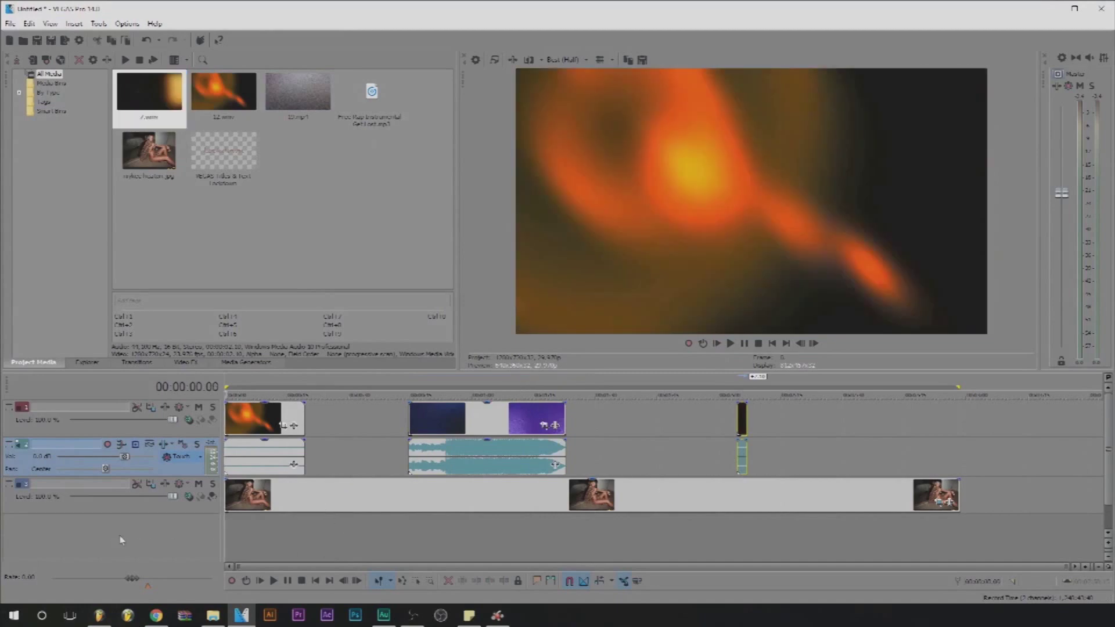
left_click(350, 465)
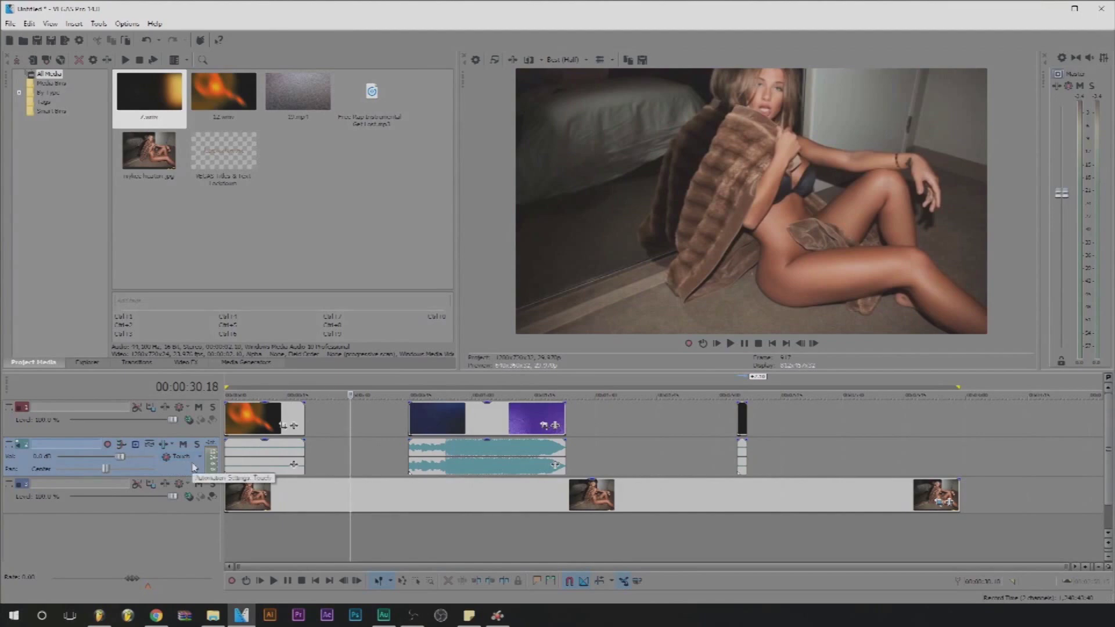
key("Delete")
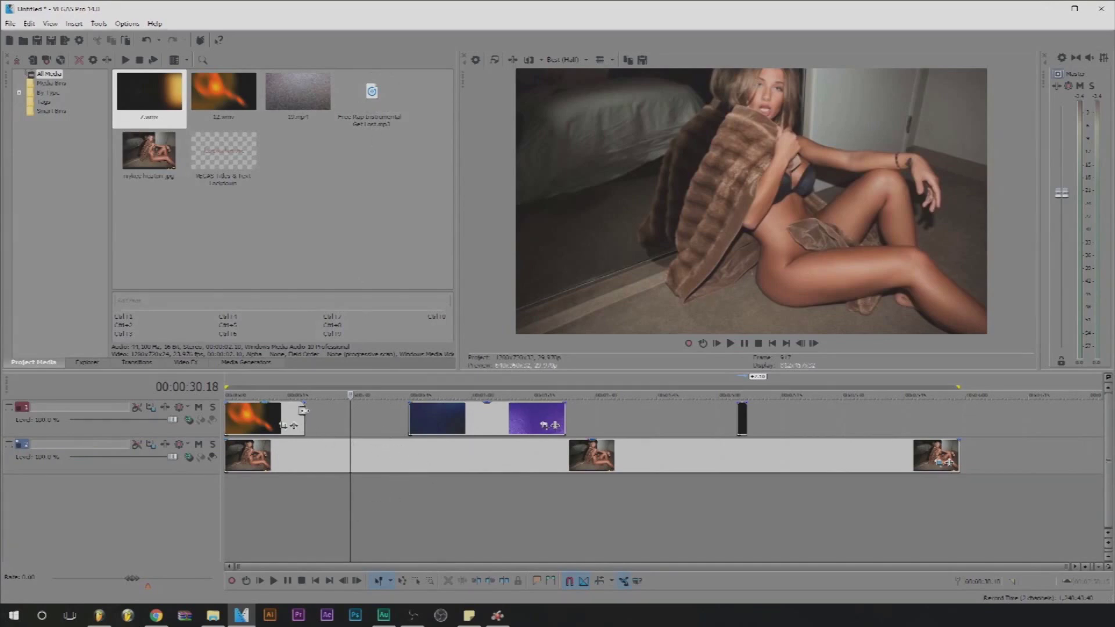
Step: Play the first overlay clip from the start of the timeline to preview it
left_click_drag(349, 504, 226, 504)
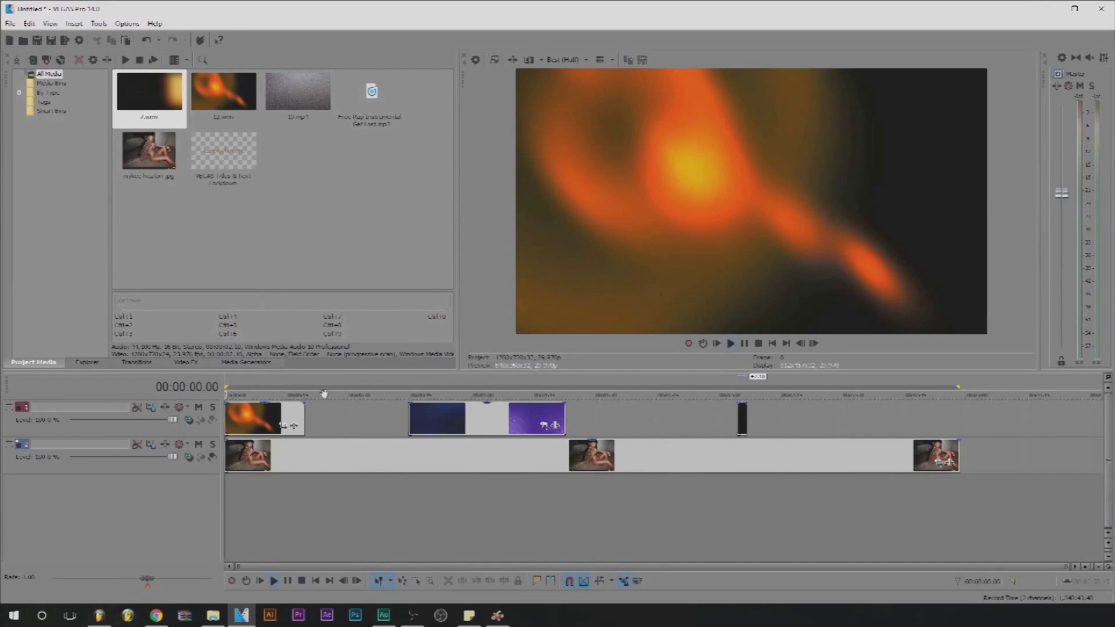
key("space")
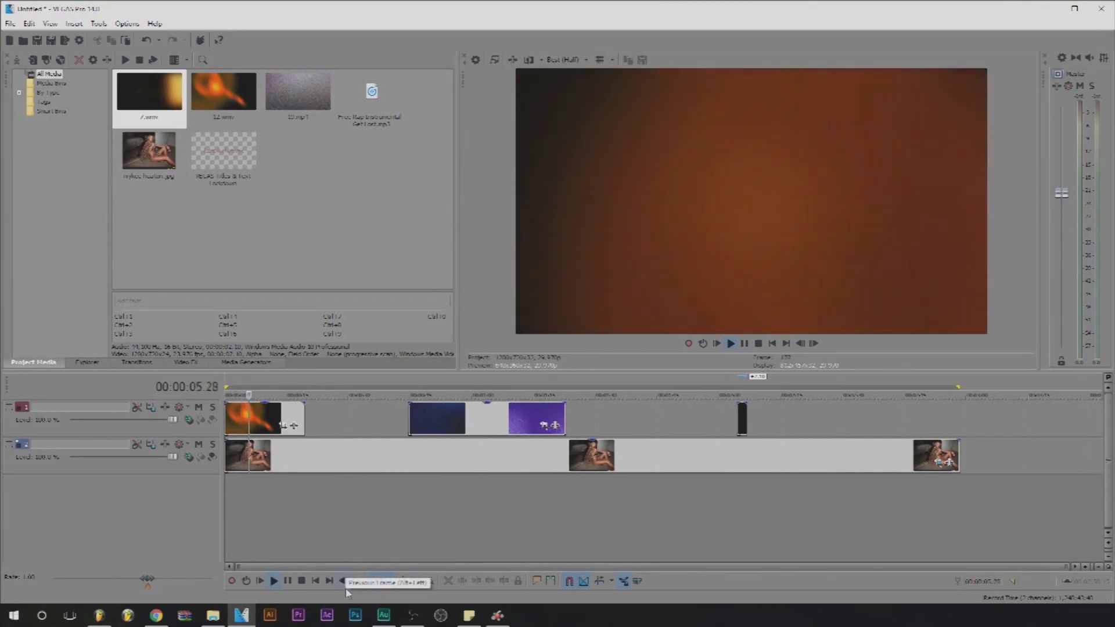
key("space")
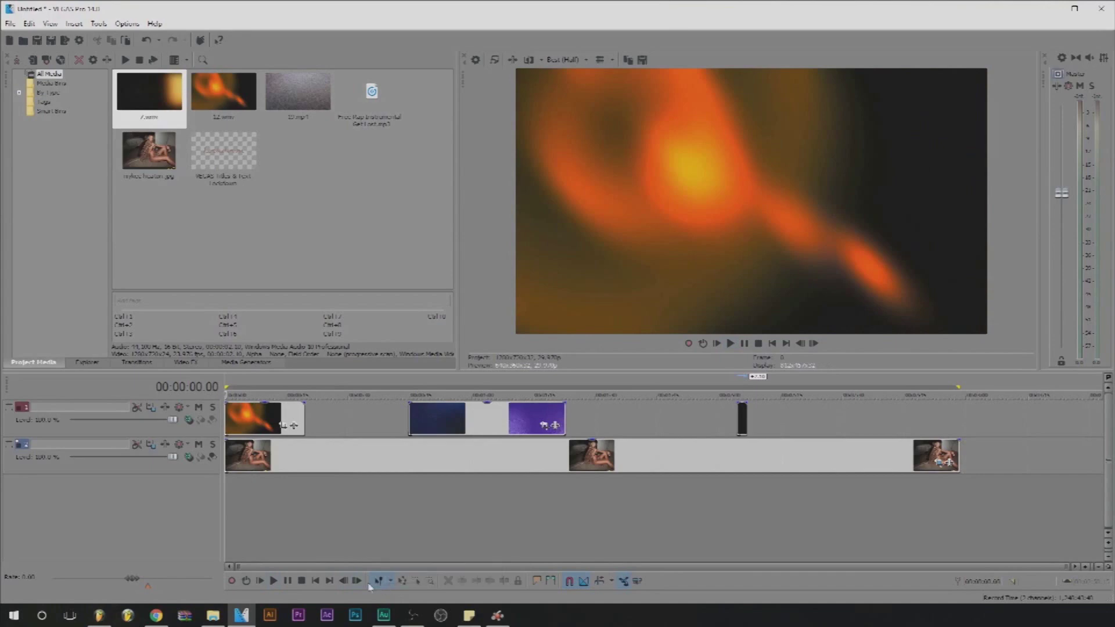
Step: Use the Time Stretch/Compress Tool to lengthen the first two overlay clips until the second starts where the first ends
left_click(391, 581)
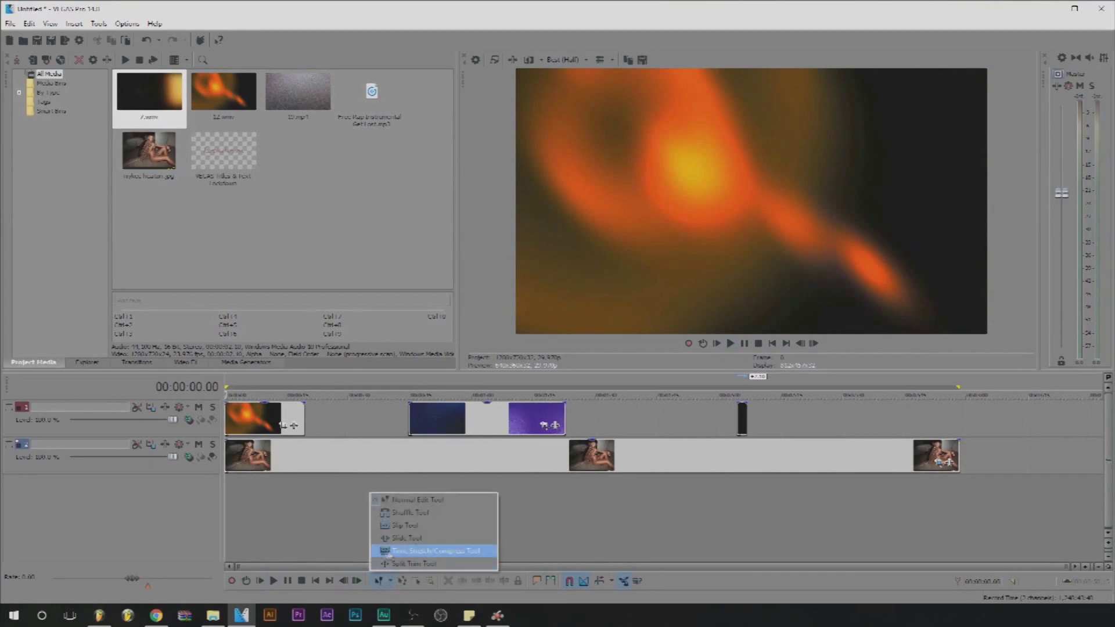
left_click(375, 587)
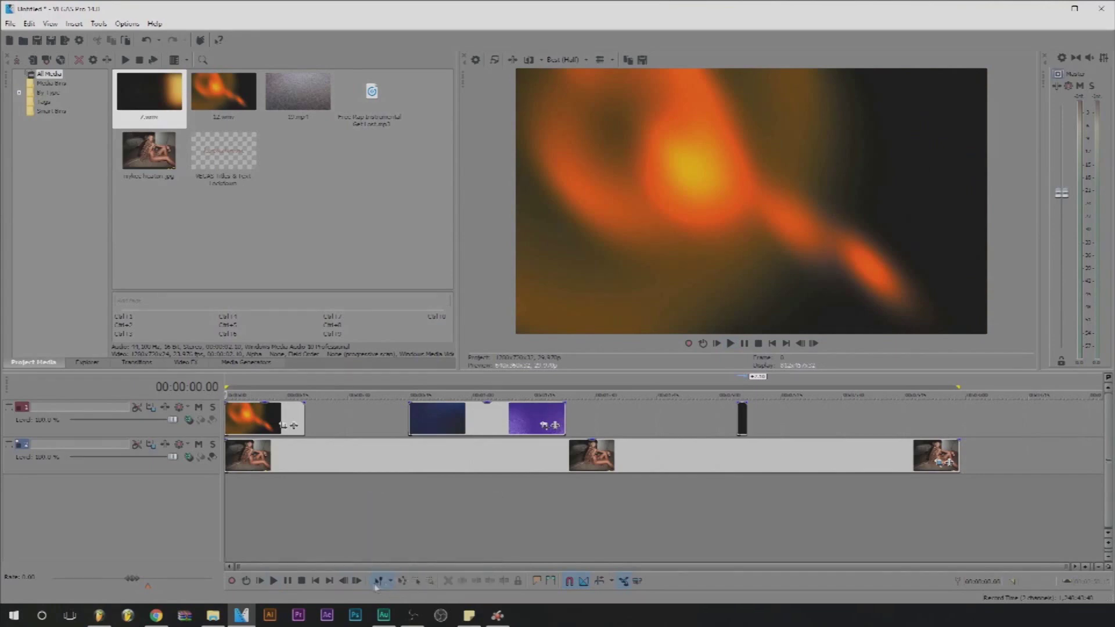
left_click(393, 581)
left_click(423, 554)
left_click_drag(302, 419, 382, 419)
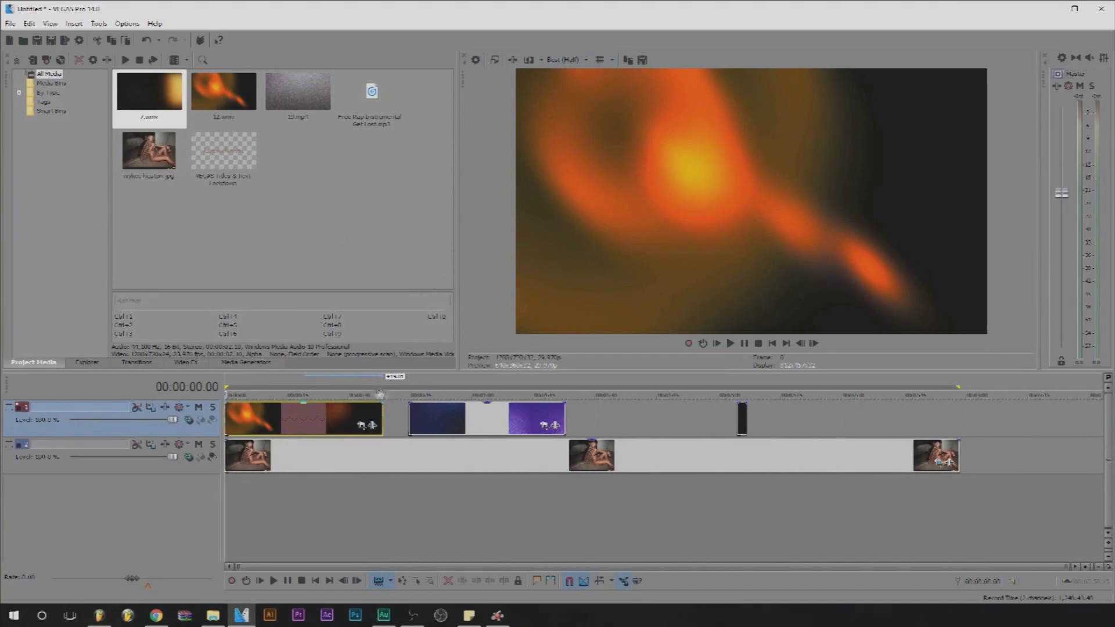
left_click_drag(563, 420, 722, 421)
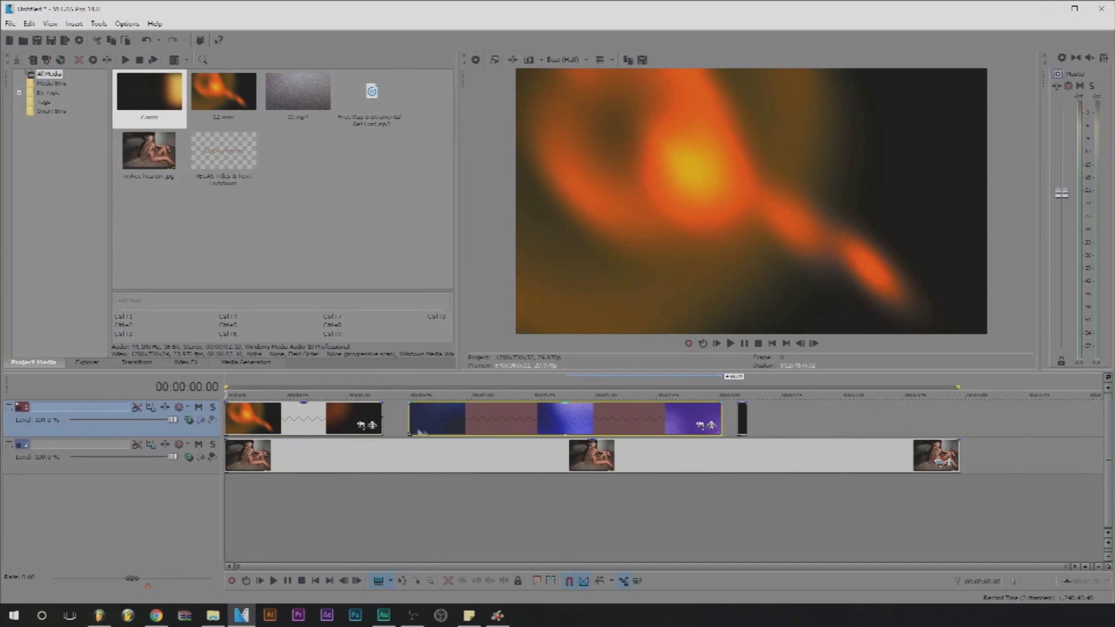
left_click_drag(411, 422, 384, 423)
Step: Stretch the last overlay clip, move it along the upper track, and stretch the second clip to close the gap between them
left_click_drag(748, 430, 865, 424)
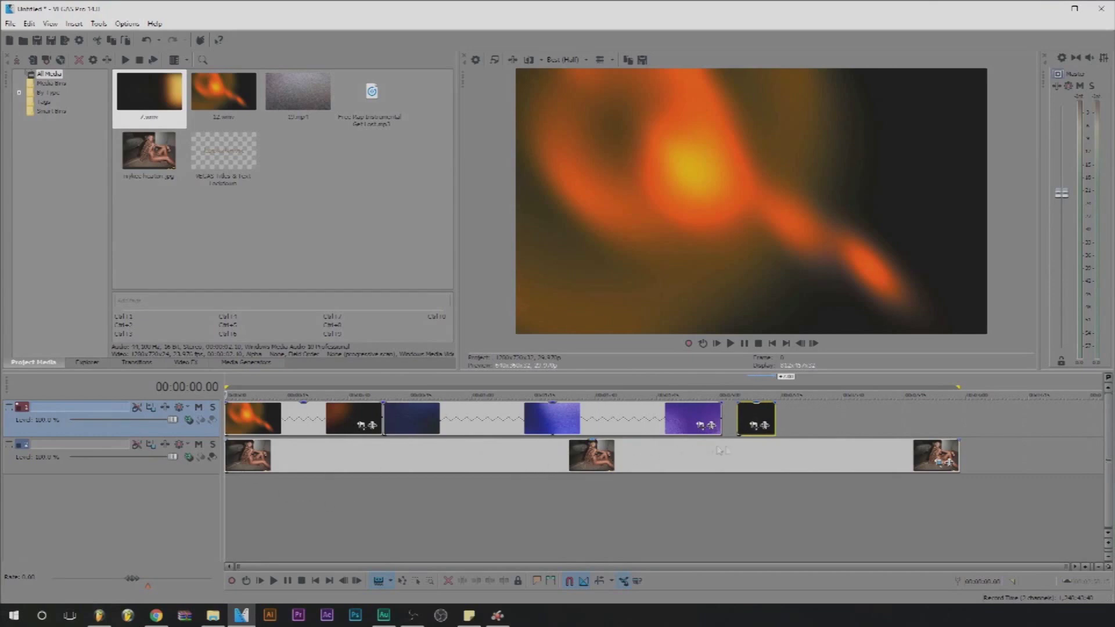
left_click_drag(762, 422, 828, 422)
left_click_drag(720, 413, 782, 414)
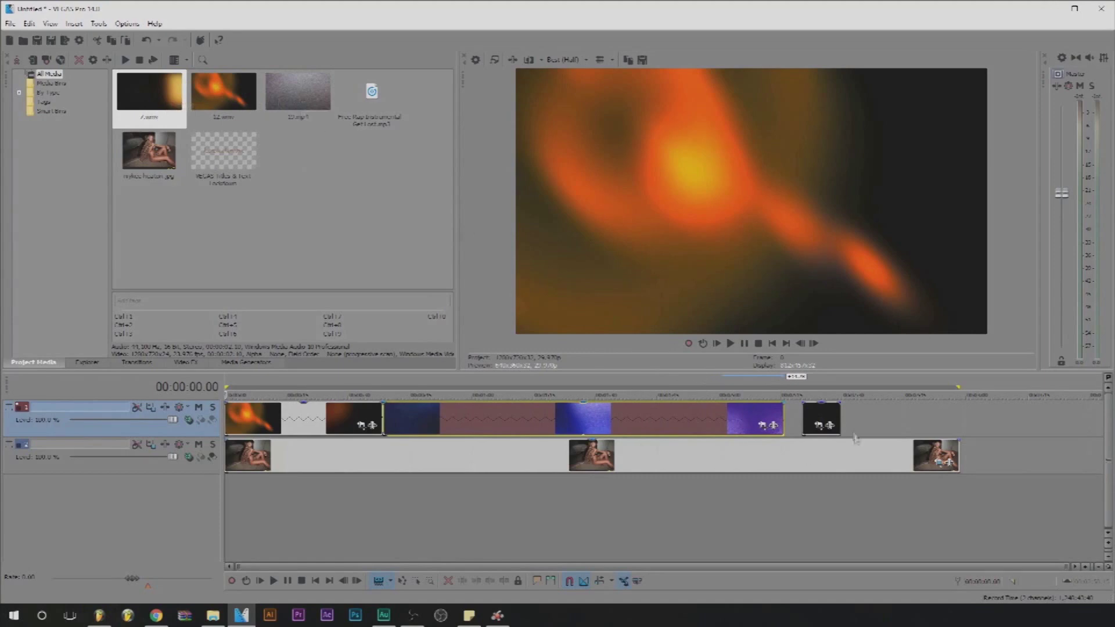
left_click_drag(790, 415, 803, 415)
left_click(825, 427)
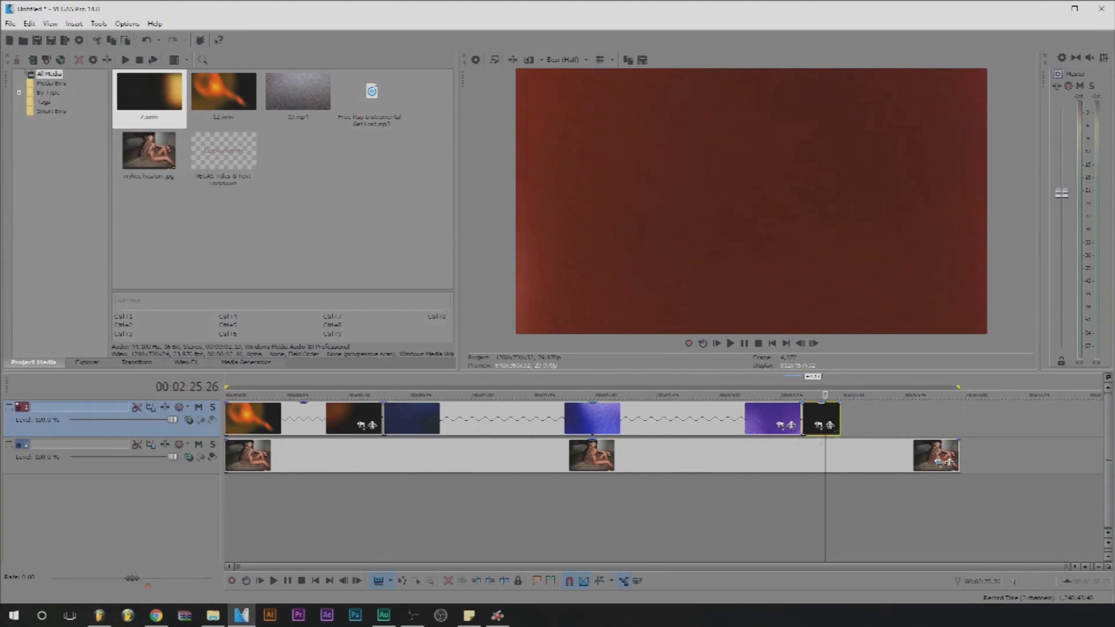
Step: Shorten the photo event so it ends together with the last overlay clip
mouse_move(959, 446)
left_mouse_down()
mouse_move(839, 450)
mouse_move(969, 451)
mouse_move(959, 448)
left_mouse_up()
left_click(660, 424)
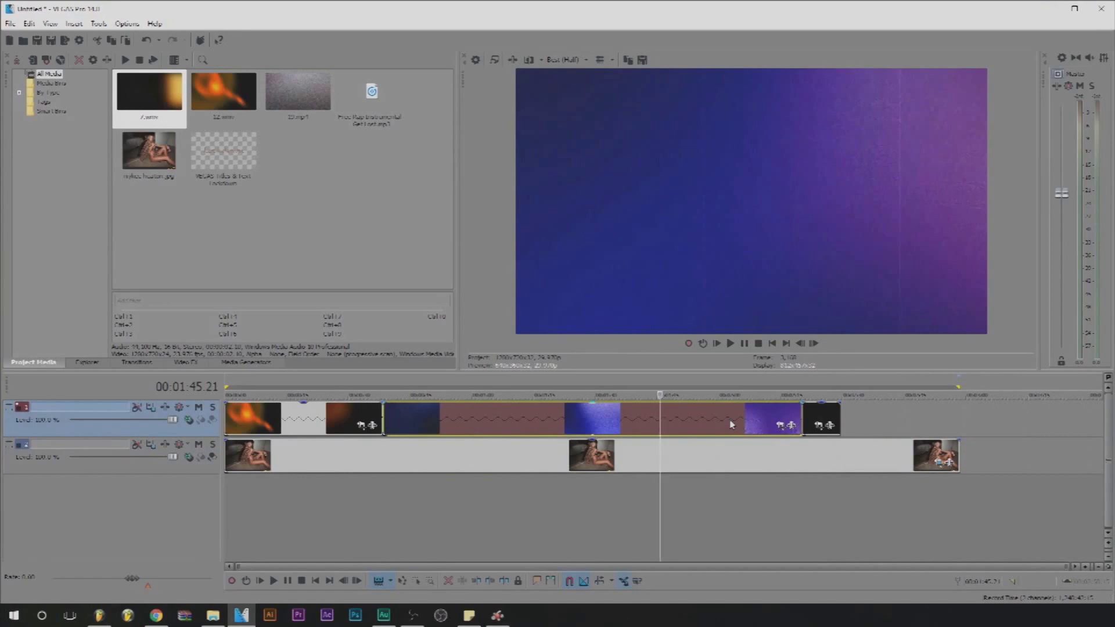
left_click_drag(958, 450, 841, 453)
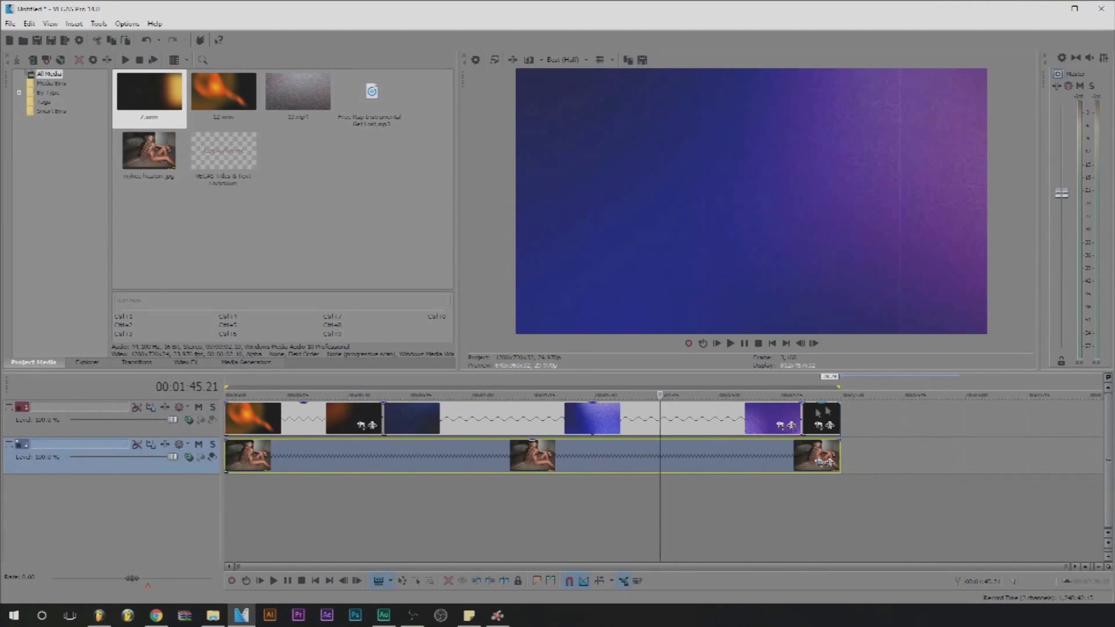
Step: Play the timeline from about 50 seconds and try Difference Squared as the overlay track's compositing mode
left_click(437, 491)
key("space")
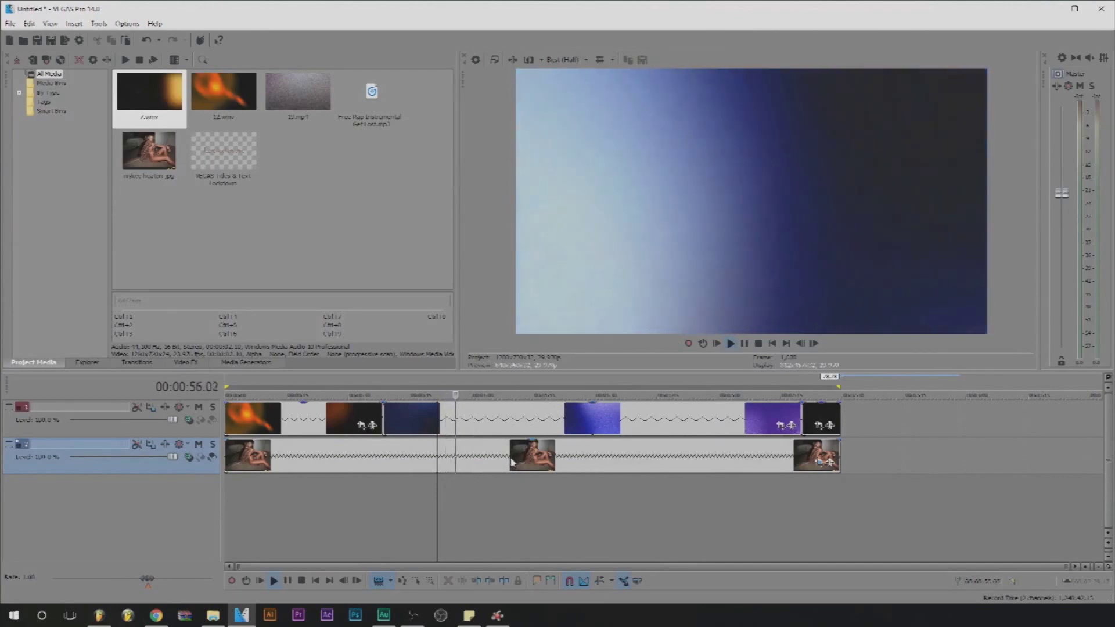
left_click(189, 420)
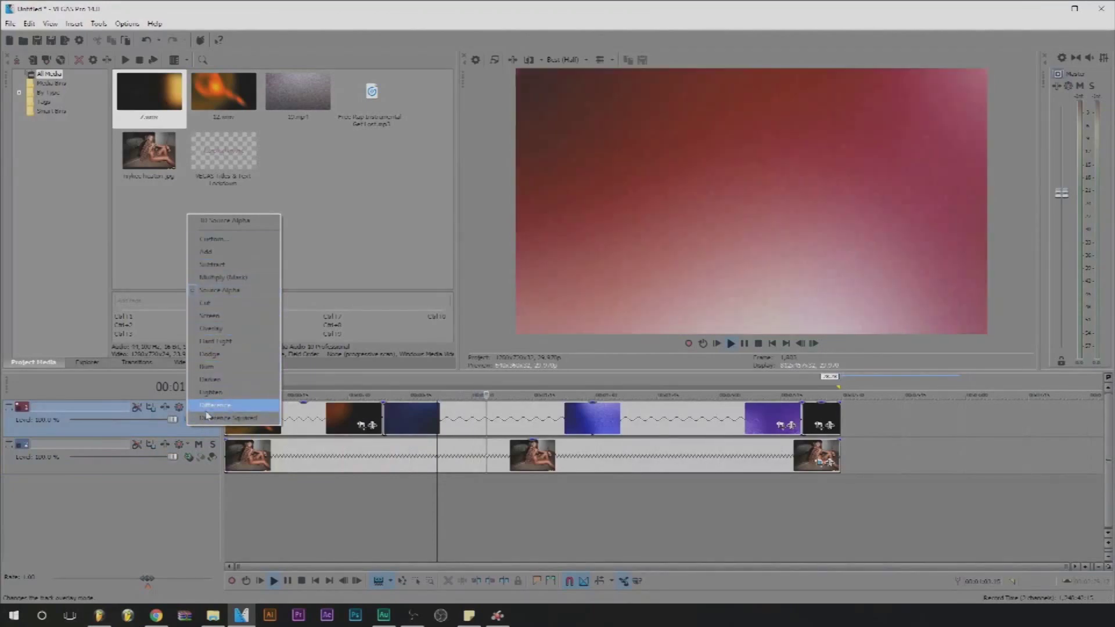
left_click(209, 380)
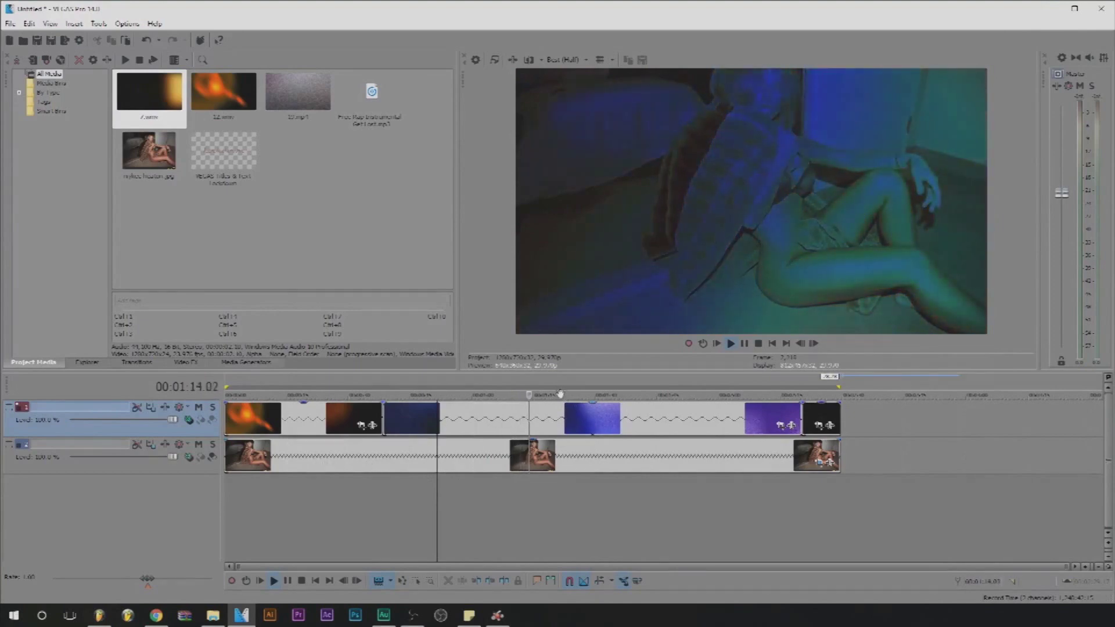
left_click(190, 421)
key("Escape")
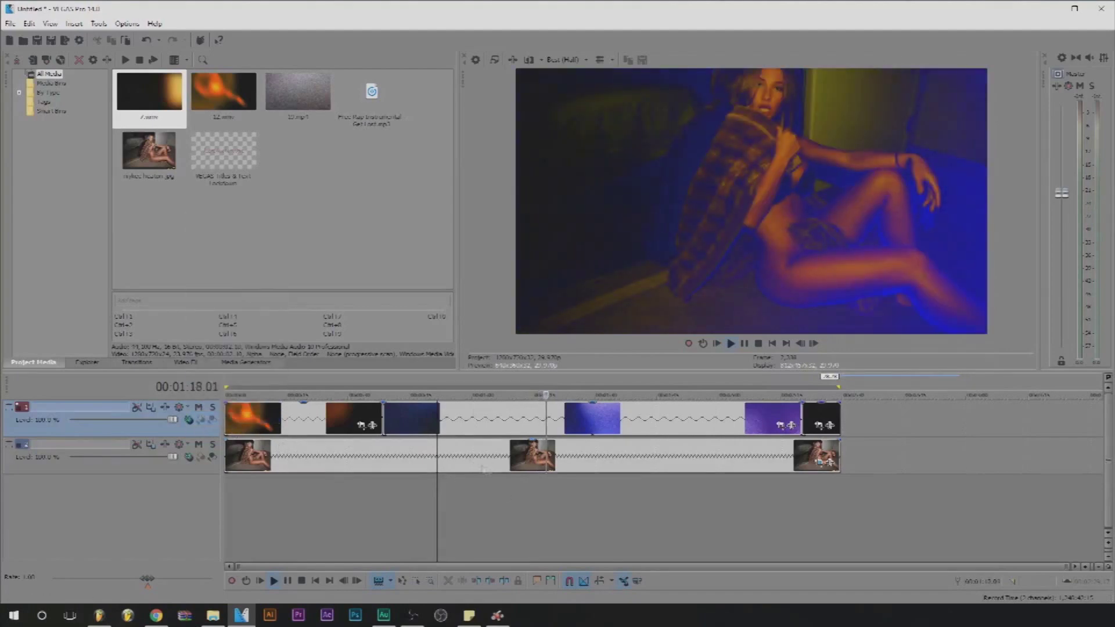
Step: Try the Add and Subtract compositing modes on the overlay track during playback
left_click(189, 421)
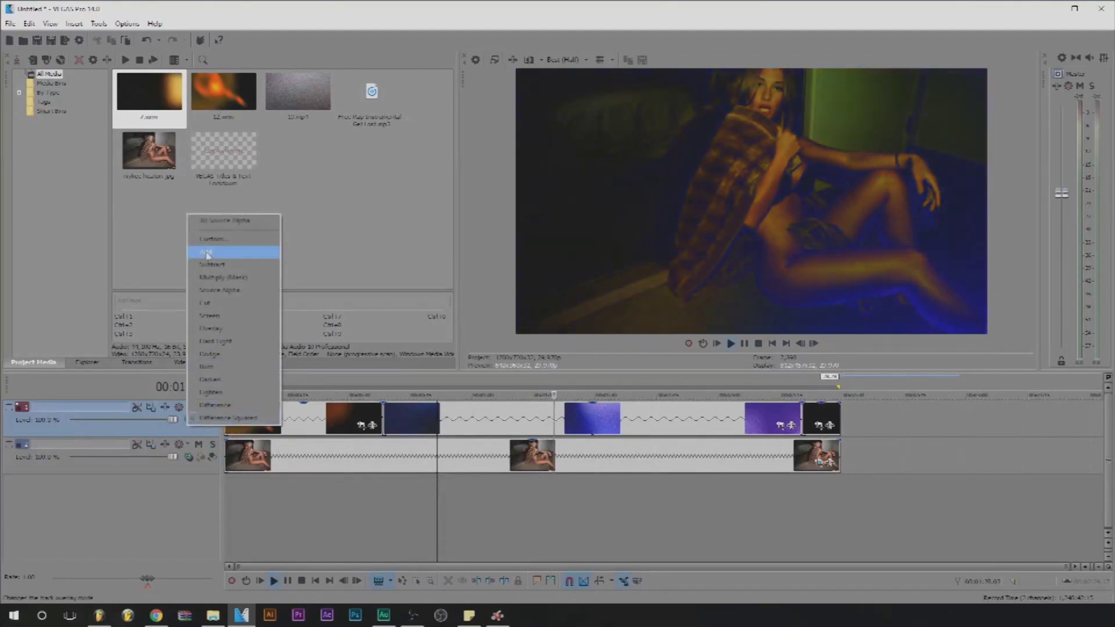
left_click(207, 254)
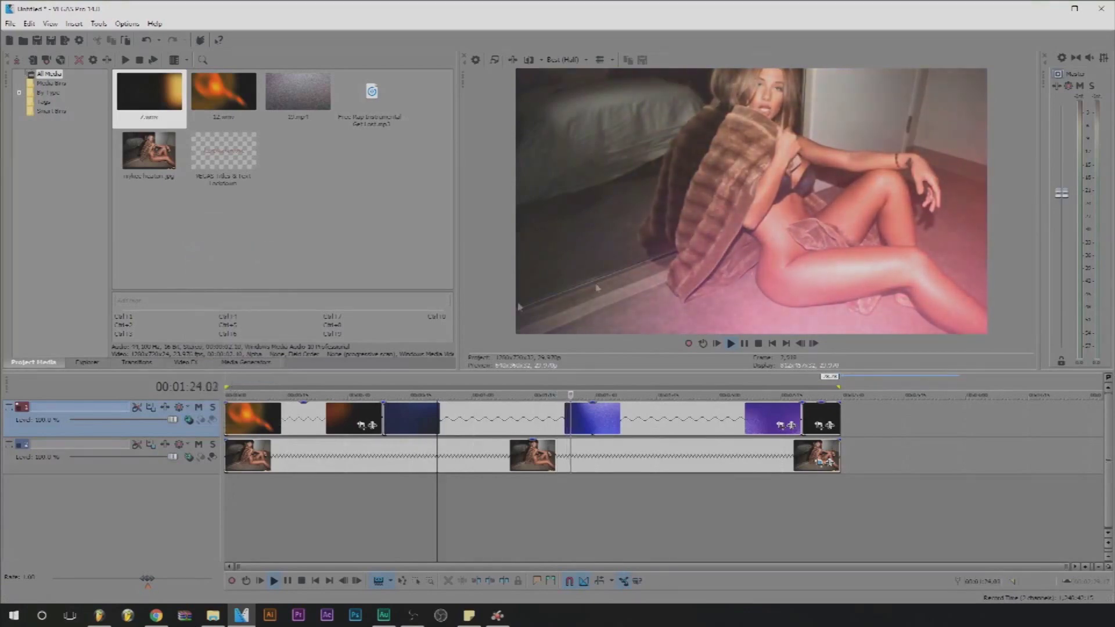
left_click(189, 421)
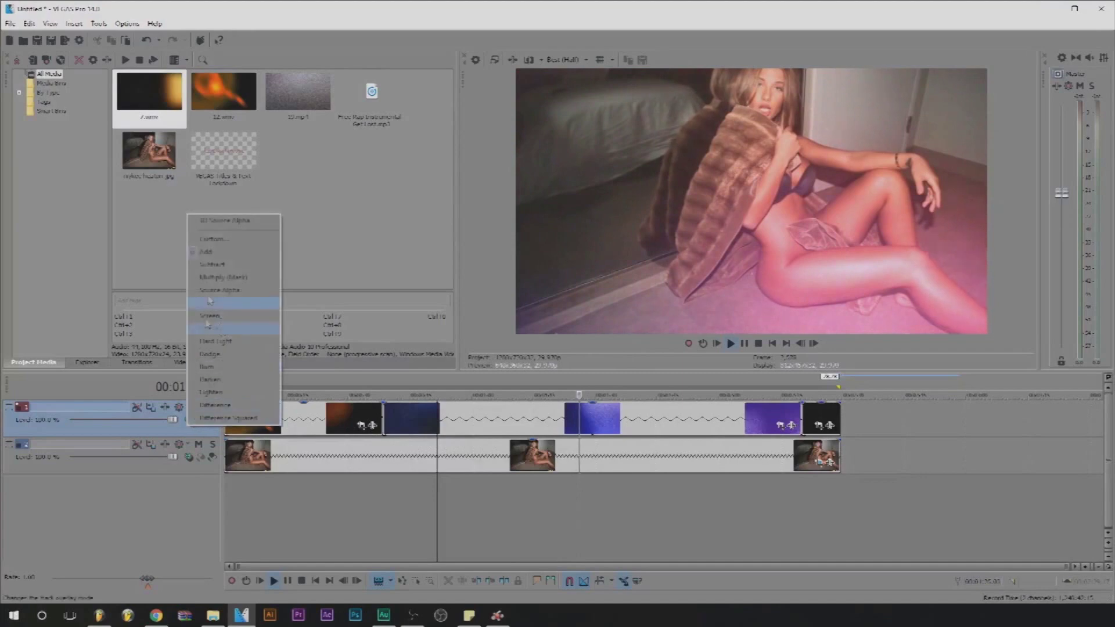
left_click(235, 264)
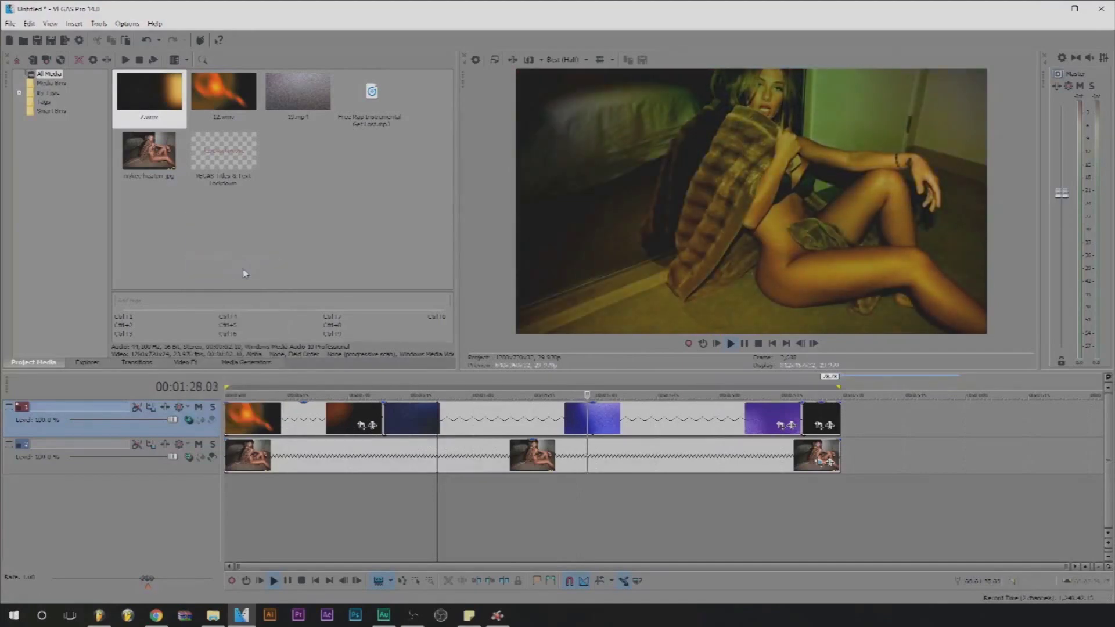
Step: Set the overlay track's compositing mode to Difference Squared and preview the blend from about 16 seconds and at 00:01:20
left_click(190, 422)
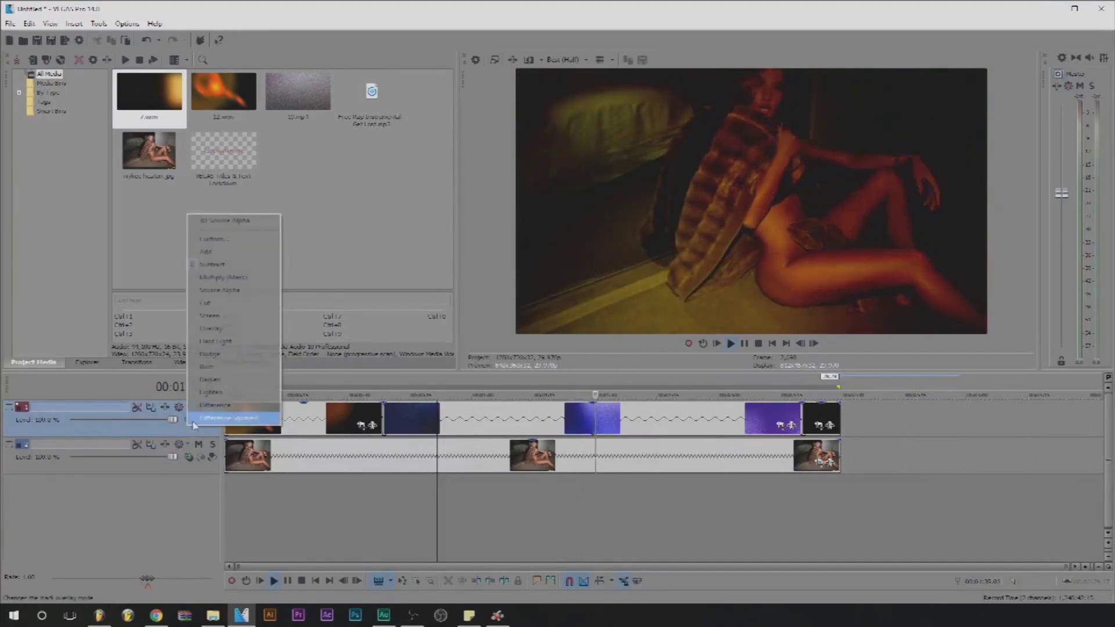
left_click(194, 423)
left_click(192, 424)
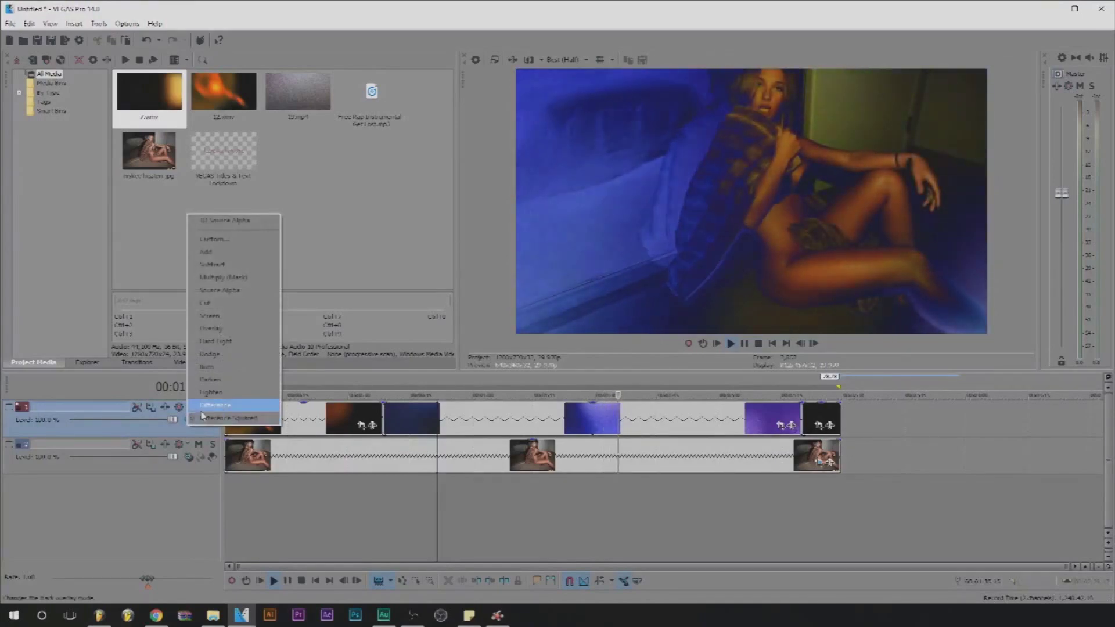
left_click(203, 410)
left_click(293, 527)
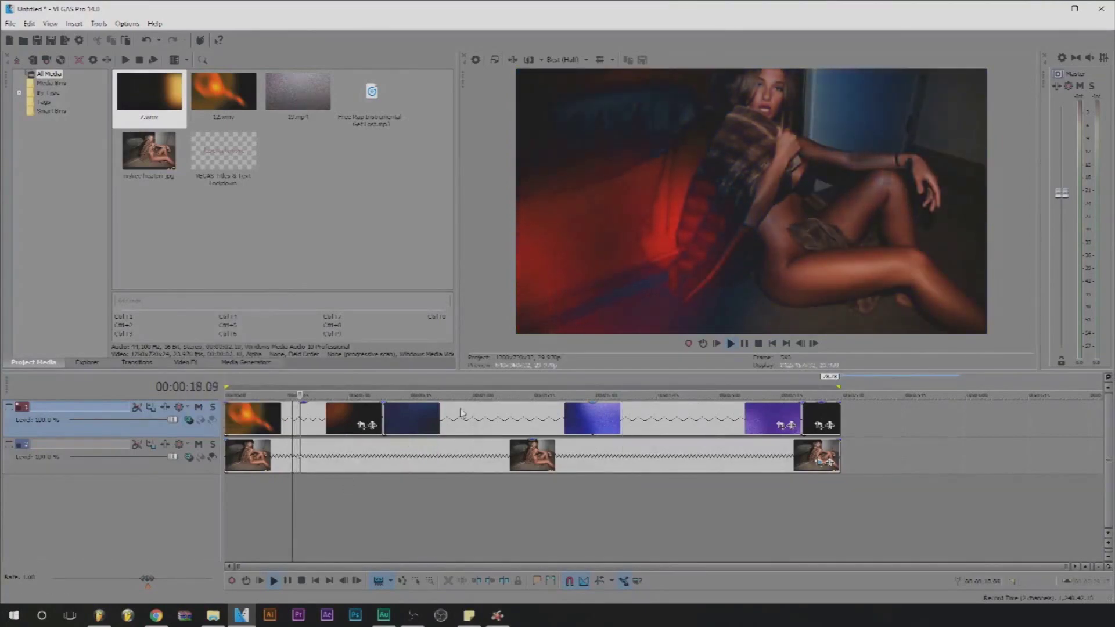
key("space")
key("space")
left_click_drag(293, 491, 555, 485)
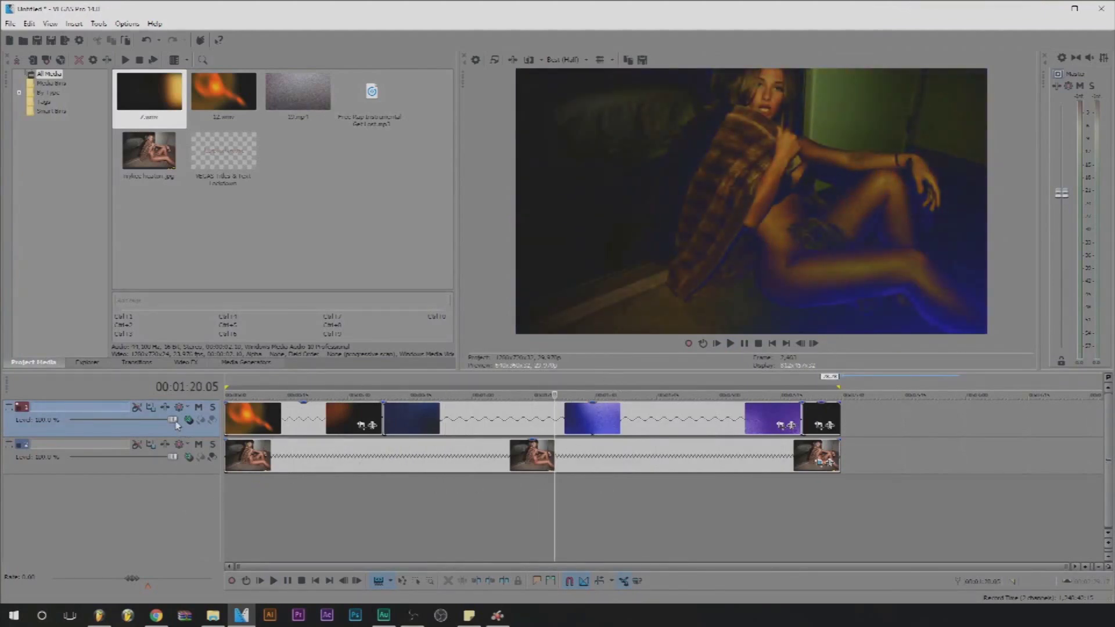
Step: Lower the photo track's level to about 69% and the overlay track's level to about 42%
left_click(174, 457)
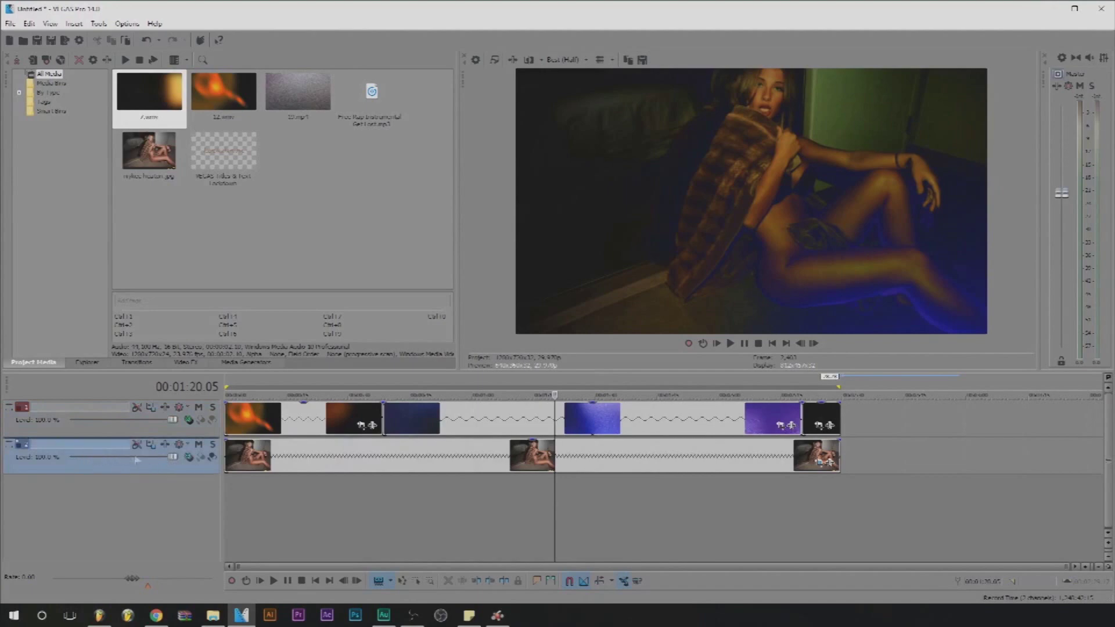
mouse_move(161, 460)
left_mouse_down()
mouse_move(146, 460)
mouse_move(196, 465)
mouse_move(148, 463)
left_mouse_up()
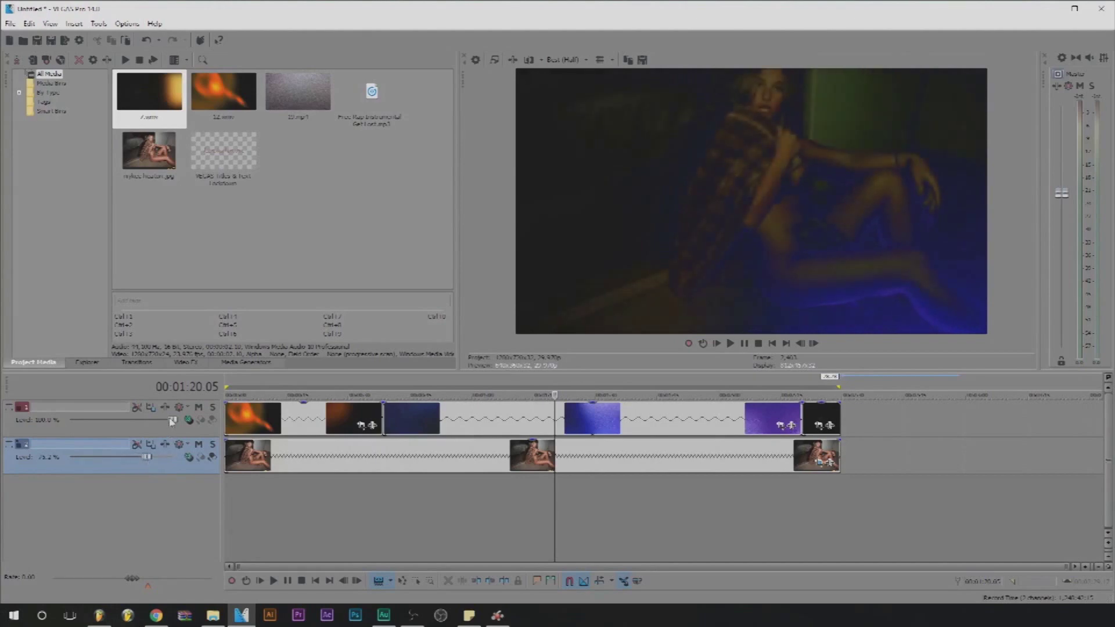
left_click_drag(164, 424, 139, 461)
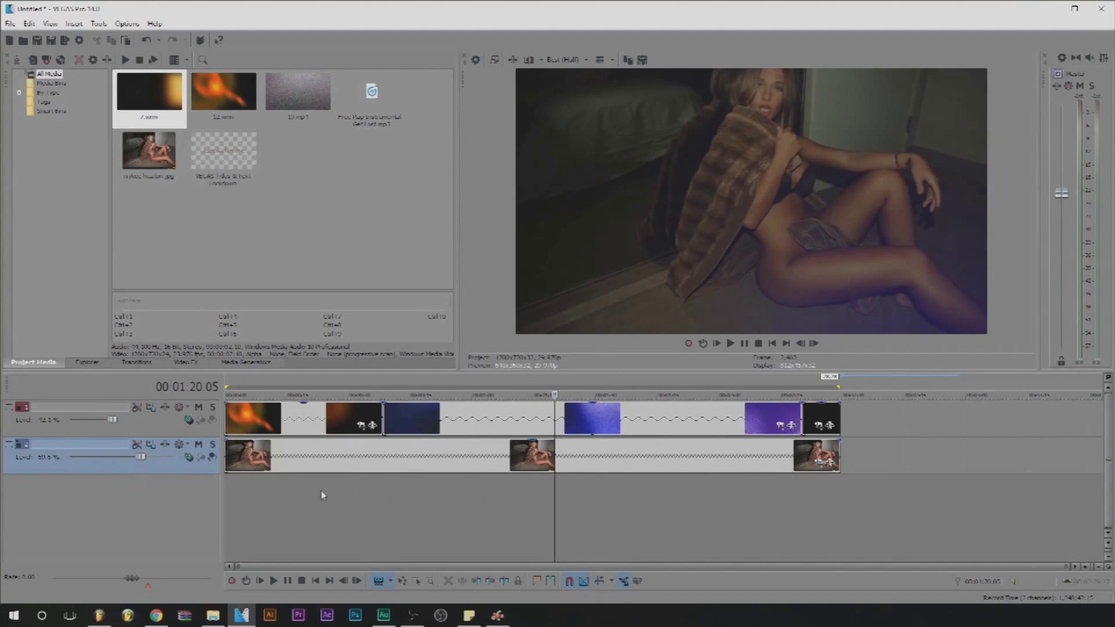
Step: Play from about 00:01:00 and adjust the overlay track's level to about 47% while watching the blend
left_click(188, 421)
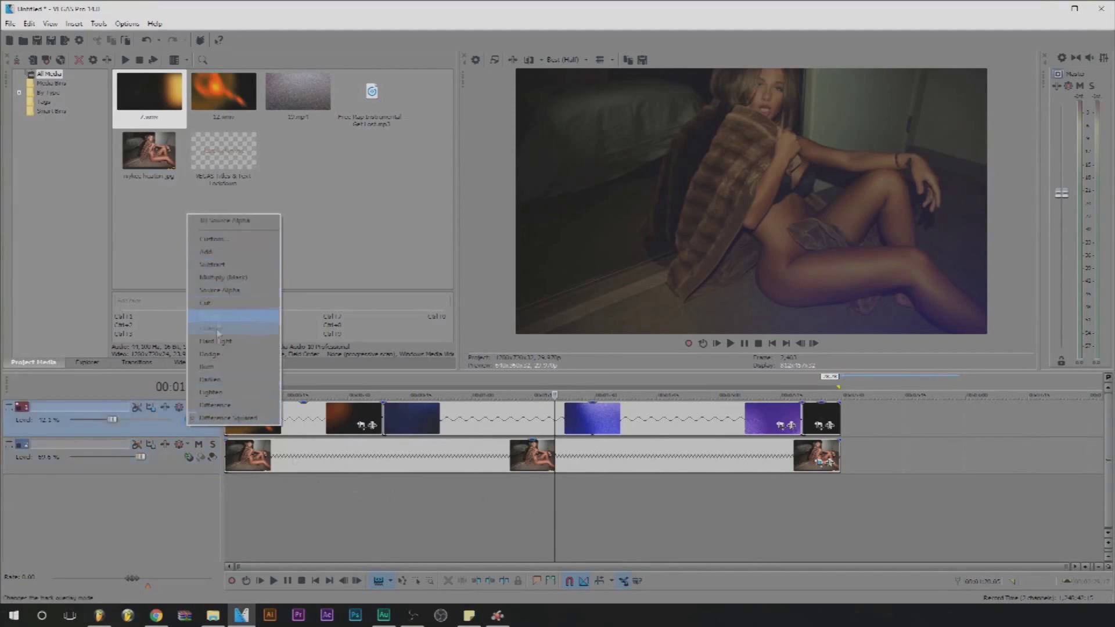
left_click(533, 522)
left_click(474, 507)
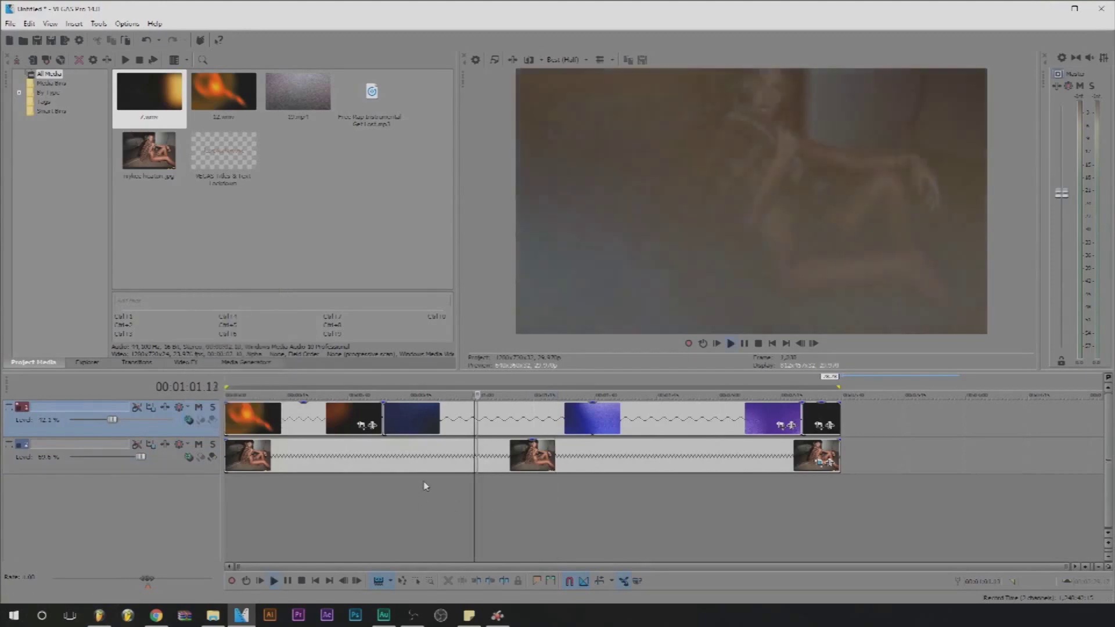
left_click_drag(115, 424, 76, 421)
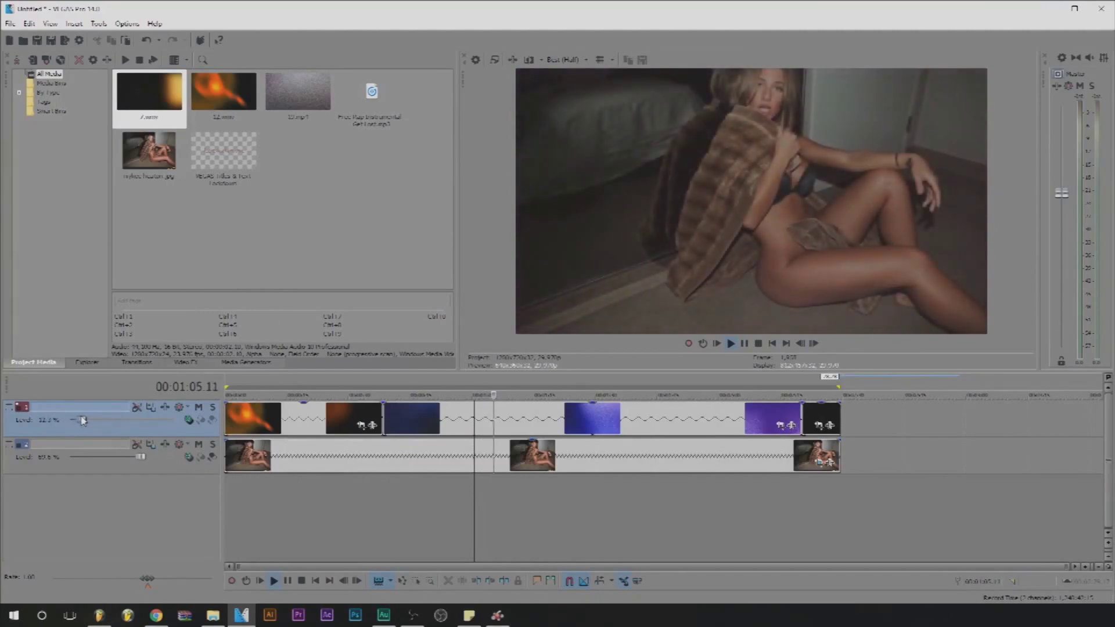
left_click_drag(83, 421, 130, 427)
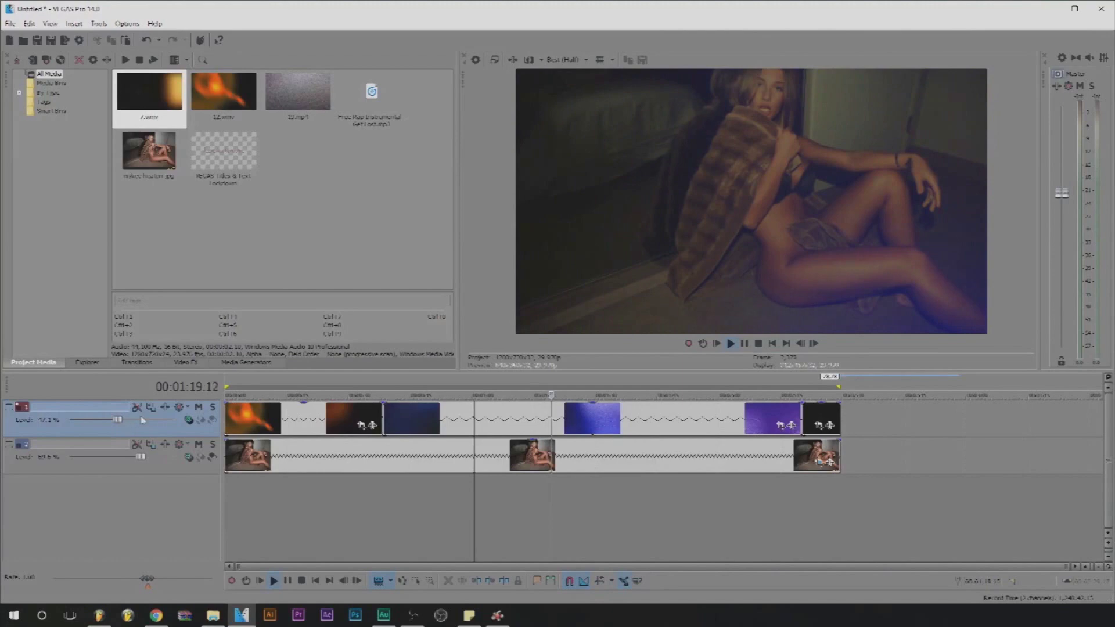
Step: Try the Overlay and Screen compositing modes on the overlay track and play the result of each
key("space")
left_click(189, 419)
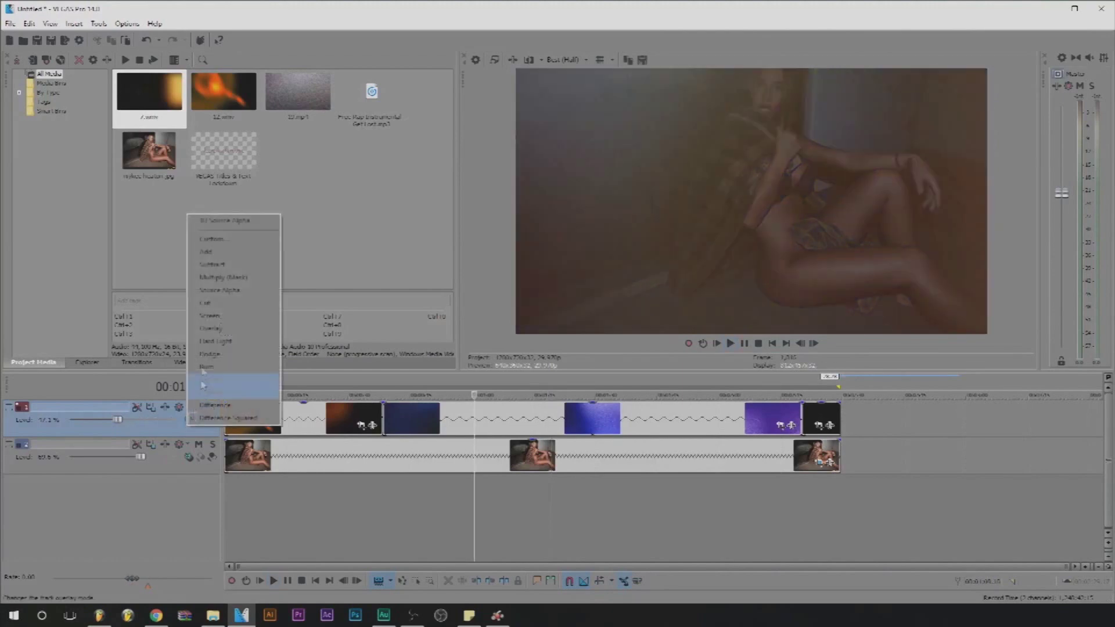
left_click(212, 329)
key("space")
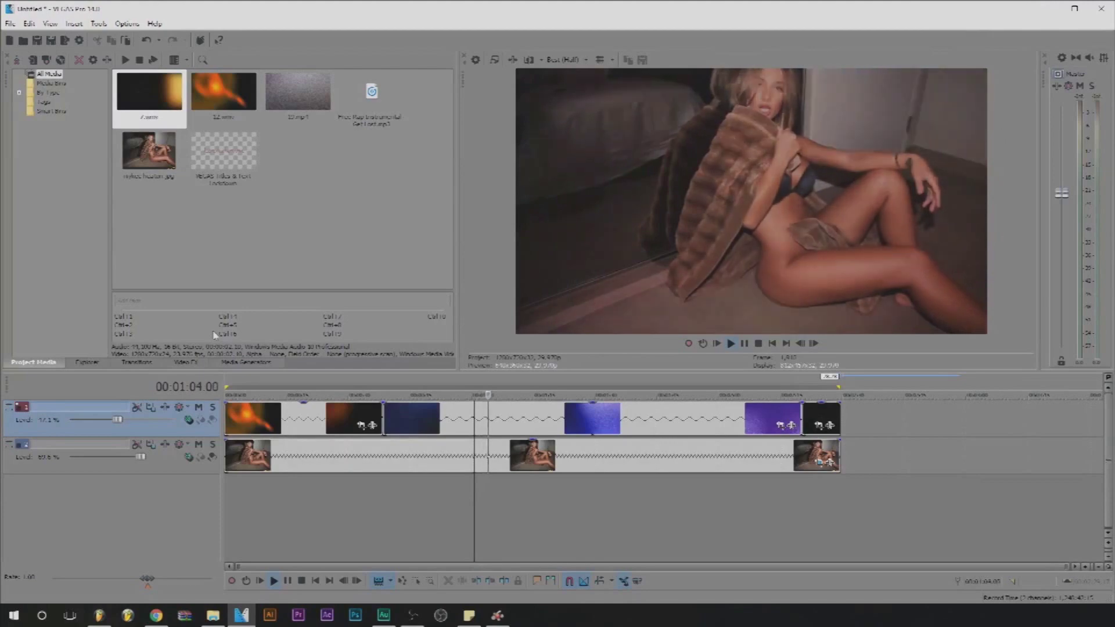
left_click(188, 418)
left_click(236, 316)
key("space")
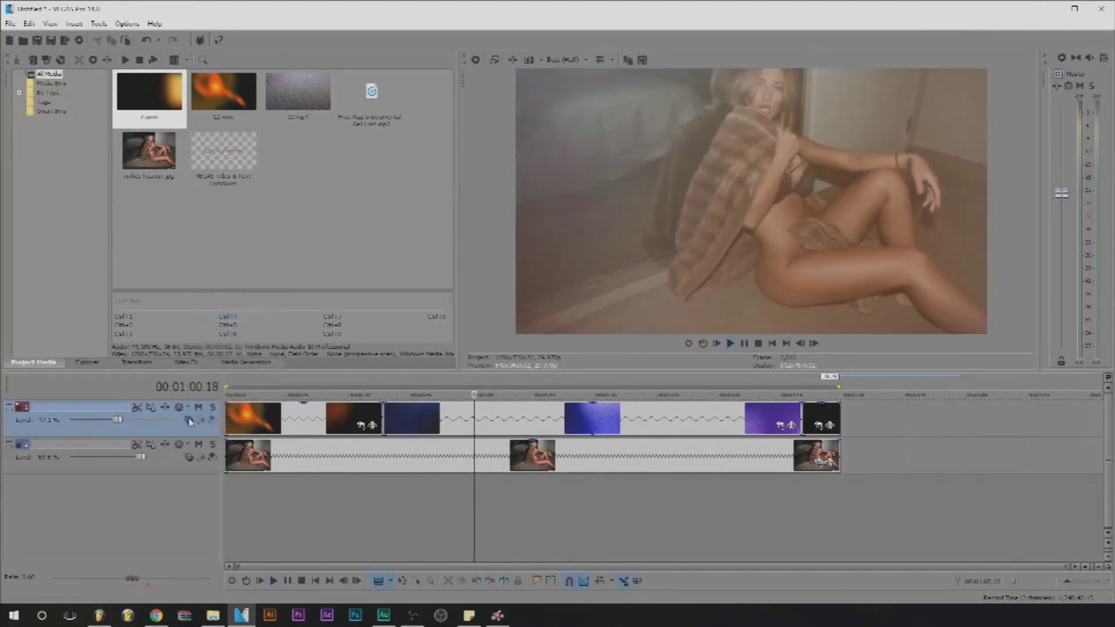
Step: Try the Multiply (Mask), Subtract and Dodge compositing modes on the overlay track during playback
left_click(189, 418)
left_click(232, 279)
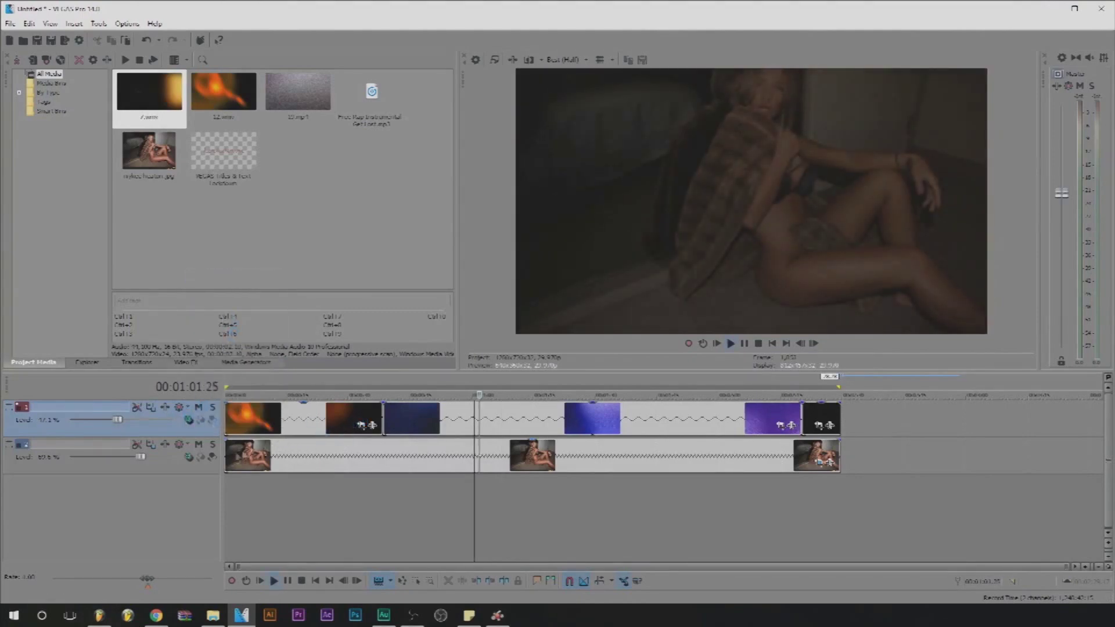
left_click(189, 419)
left_click(220, 268)
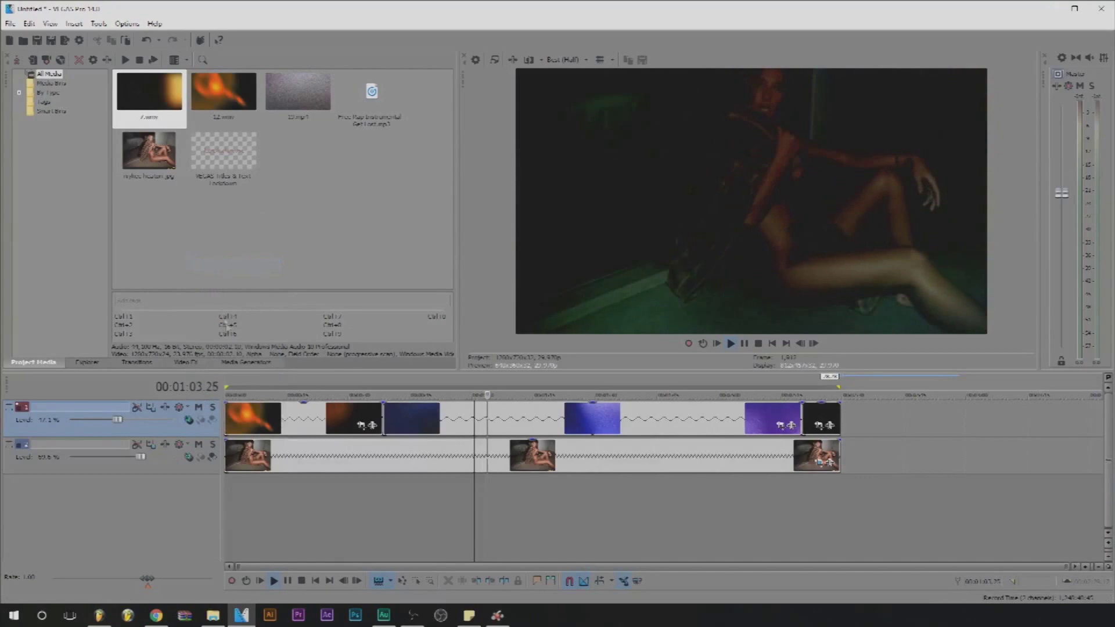
left_click(188, 419)
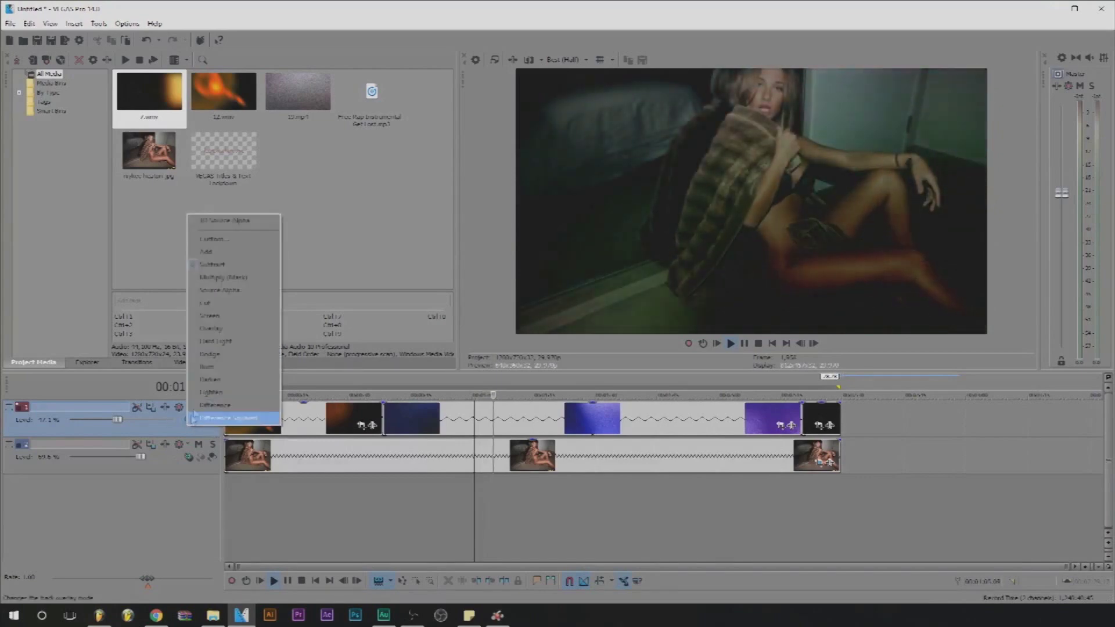
left_click(224, 355)
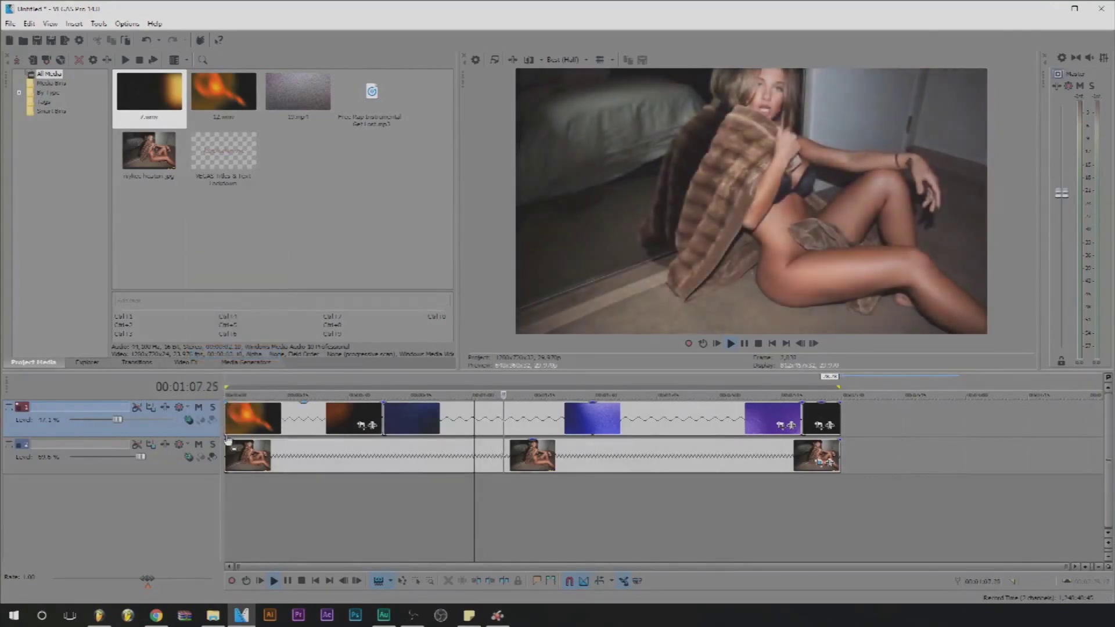
Step: Preview the blended photo near the start of the timeline and at about 44 seconds
left_click(253, 487)
left_click(232, 489)
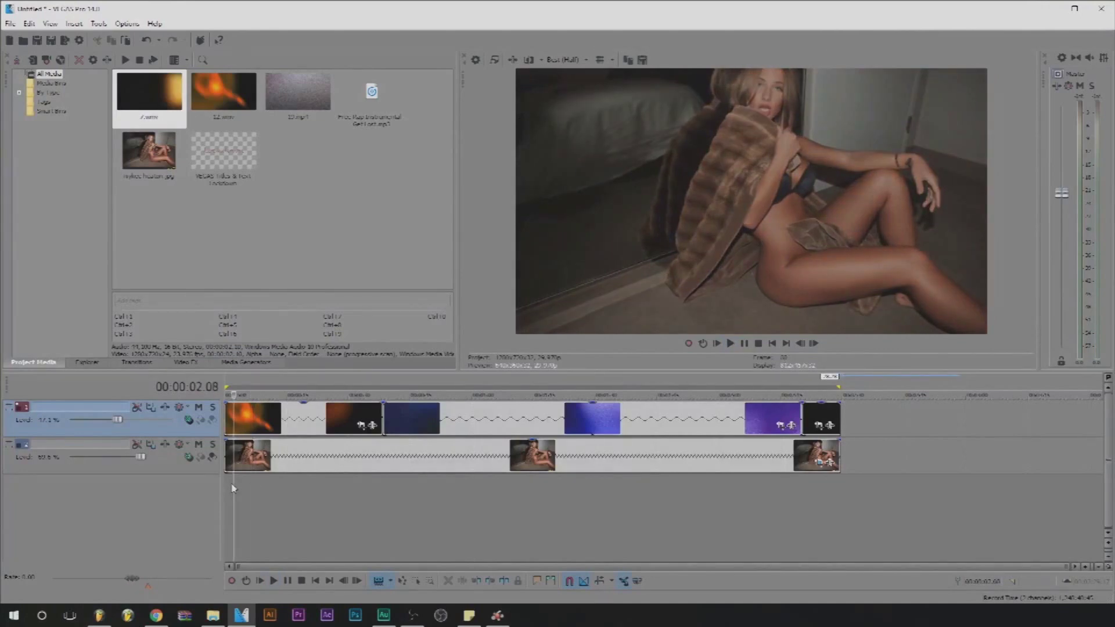
left_click(410, 457)
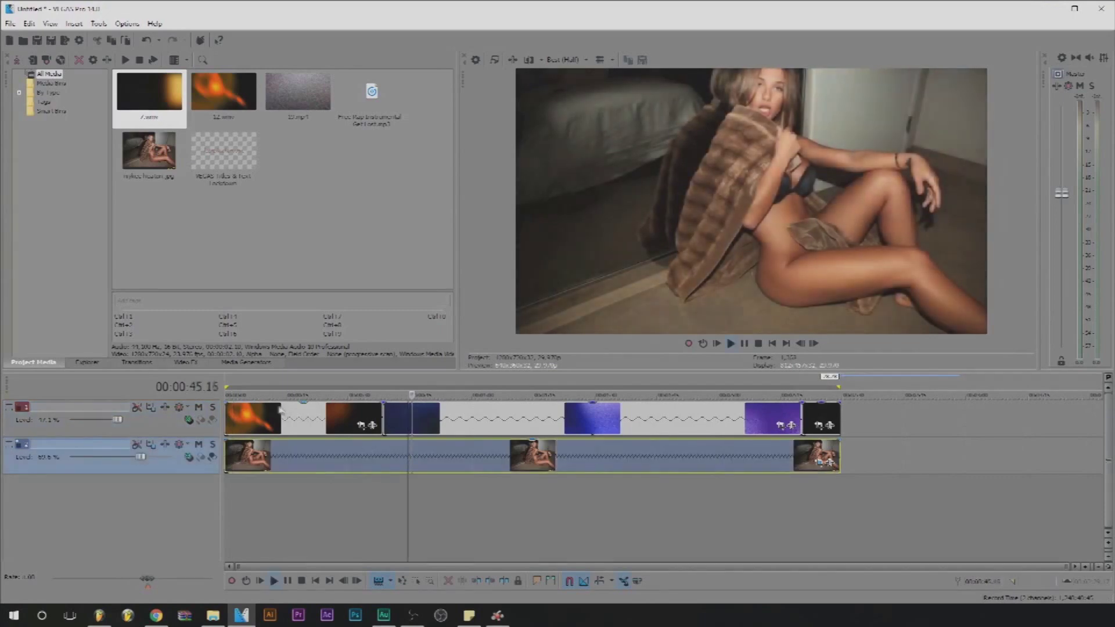
Step: Try the Burn and Lighten compositing modes on the overlay track at 00:00:44
right_click(197, 428)
key("Escape")
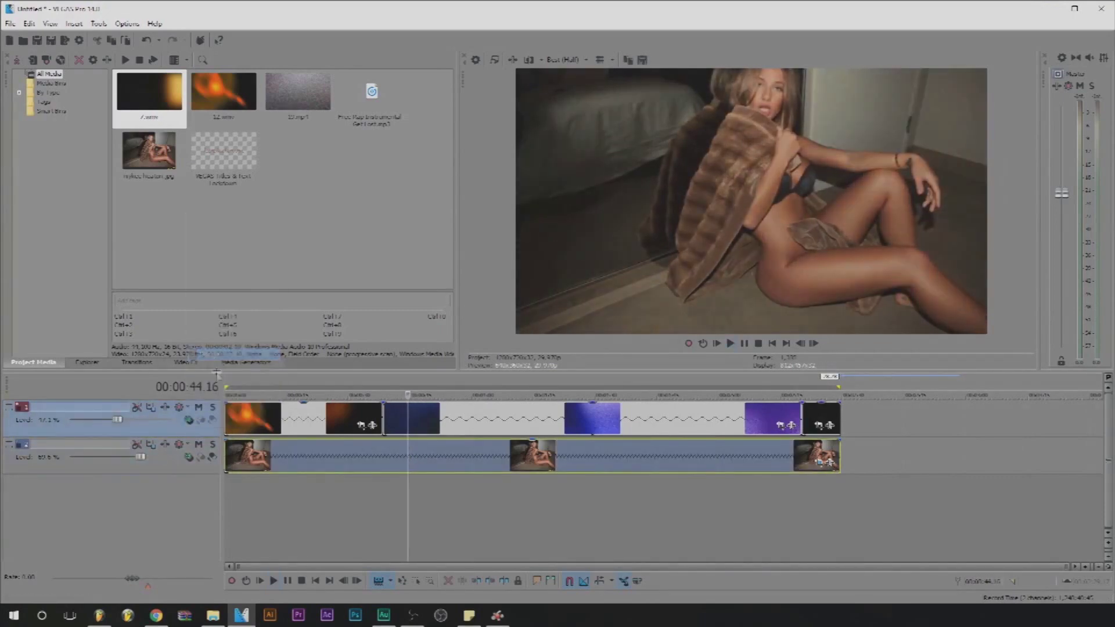
right_click(197, 432)
left_click(221, 366)
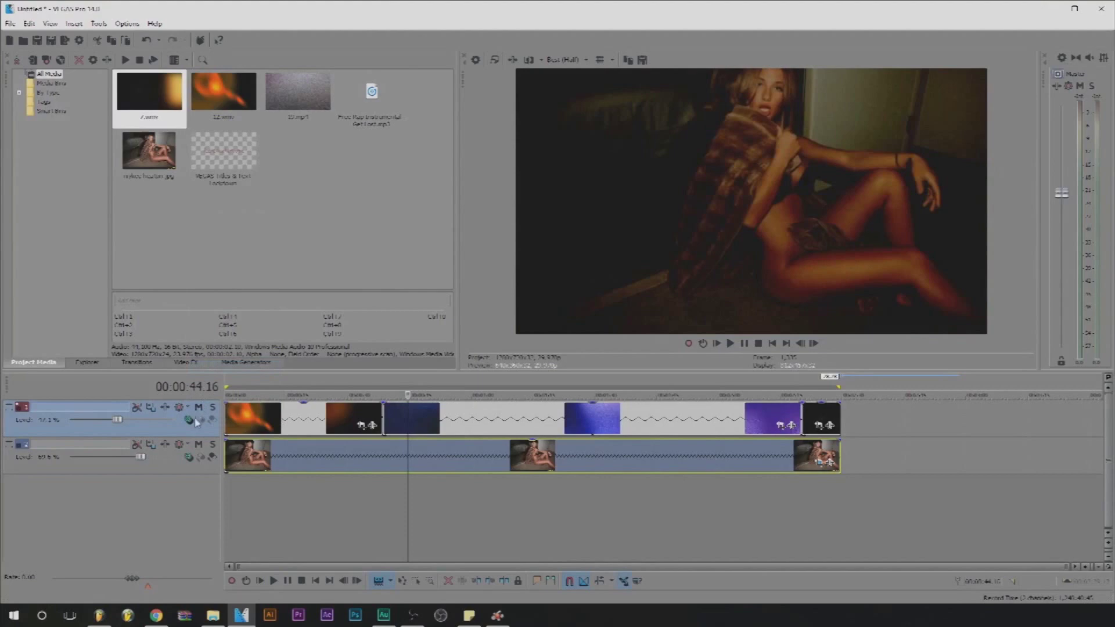
left_click(199, 410)
right_click(188, 422)
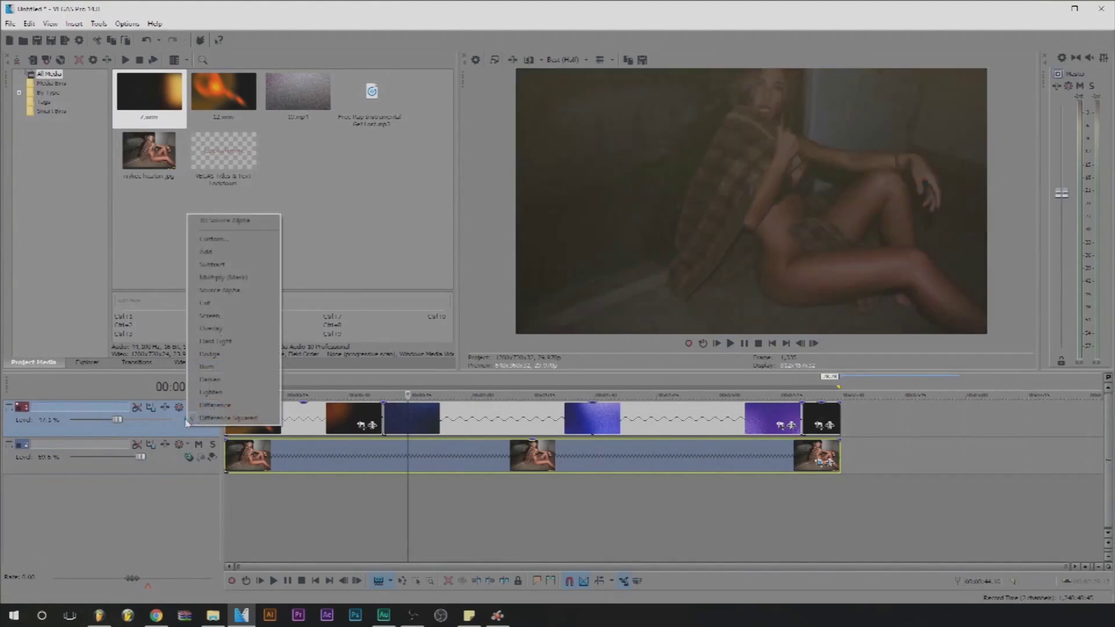
left_click(213, 392)
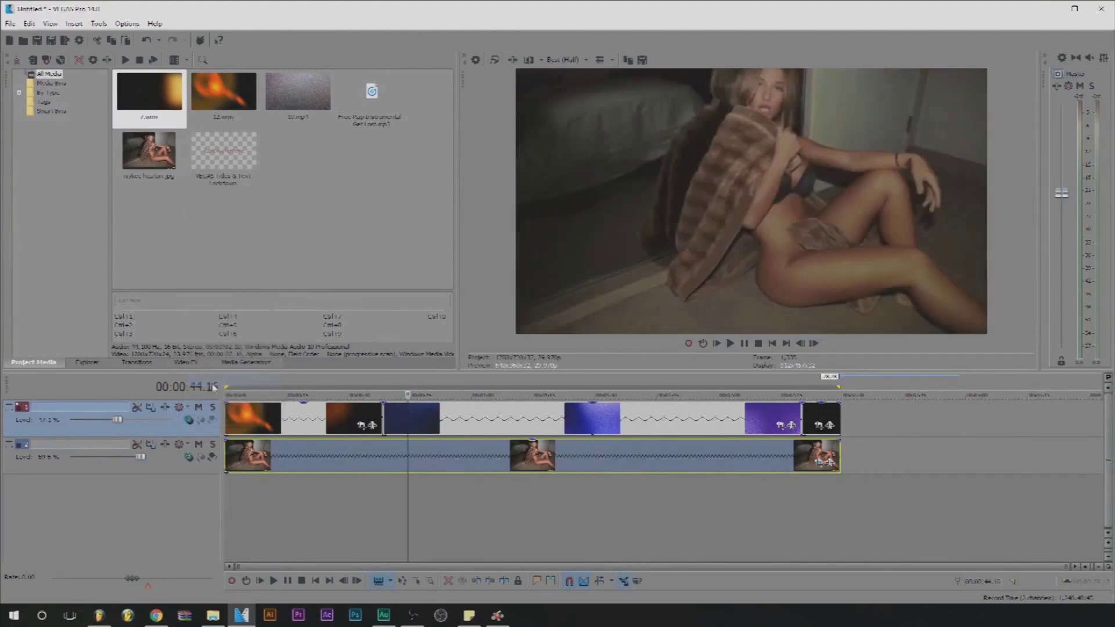
Step: Replace Lighten with another compositing mode on the overlay track and scrub to about 00:01:59 to check the blend
left_click(201, 419)
left_click(200, 420)
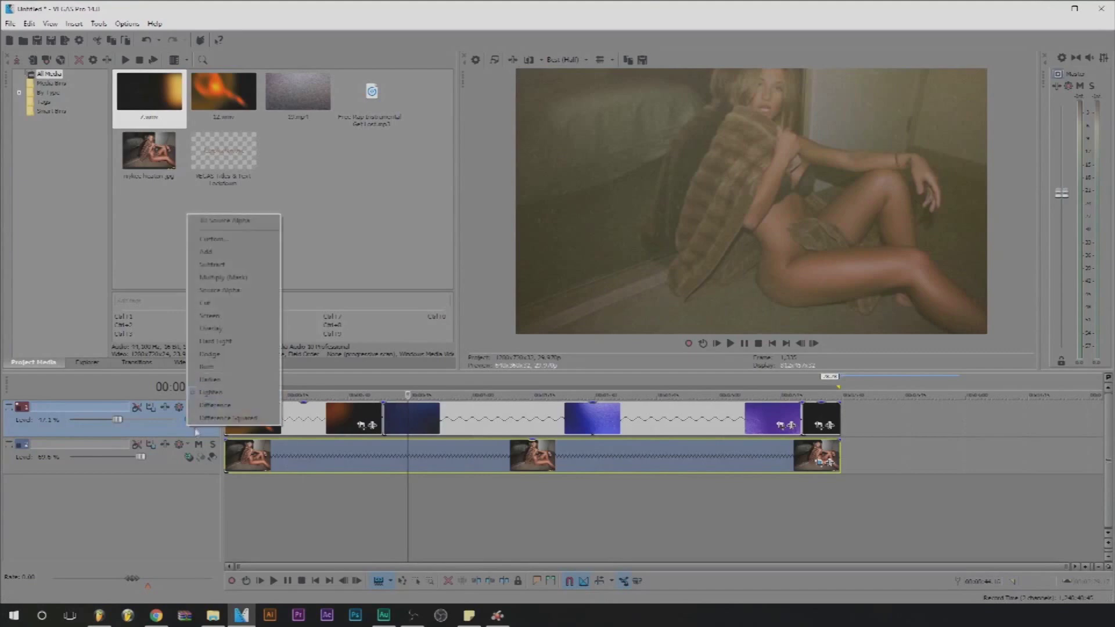
left_click(232, 299)
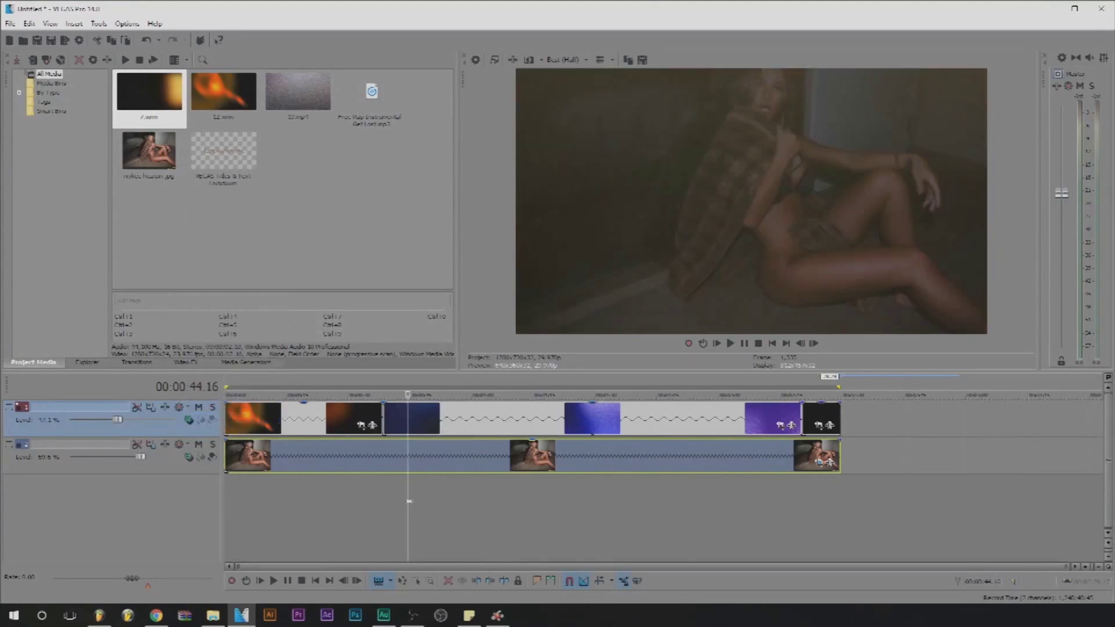
left_click_drag(410, 512, 711, 523)
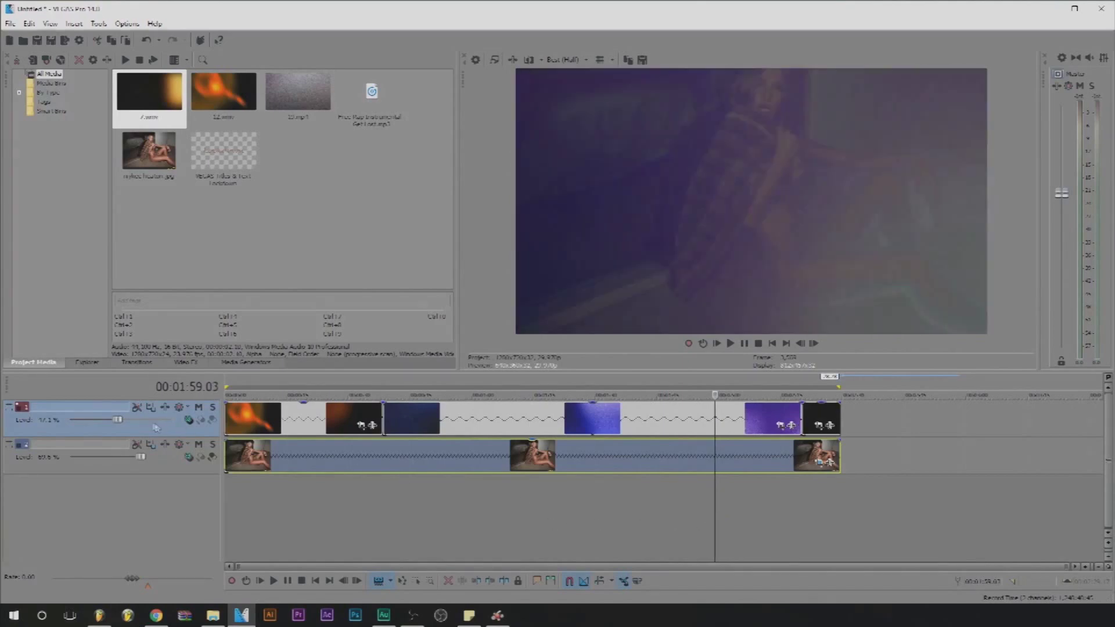
Step: Lower the opacity of the long blue and purple overlay clip, checking the blend at about 00:00:49
left_click_drag(598, 409, 595, 414)
left_click_drag(714, 504, 429, 500)
left_click_drag(592, 410, 591, 424)
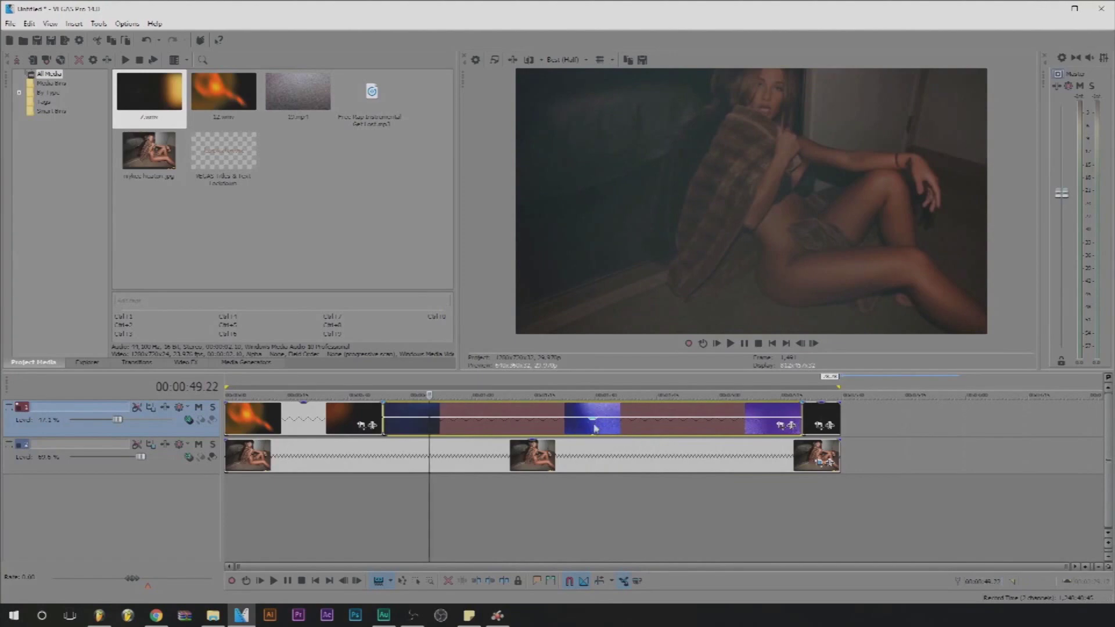
Step: Check the blend near 00:02:24 and lower the last overlay clip's opacity to about 60%
left_click(712, 495)
left_click(769, 490)
left_click(802, 493)
left_click(819, 498)
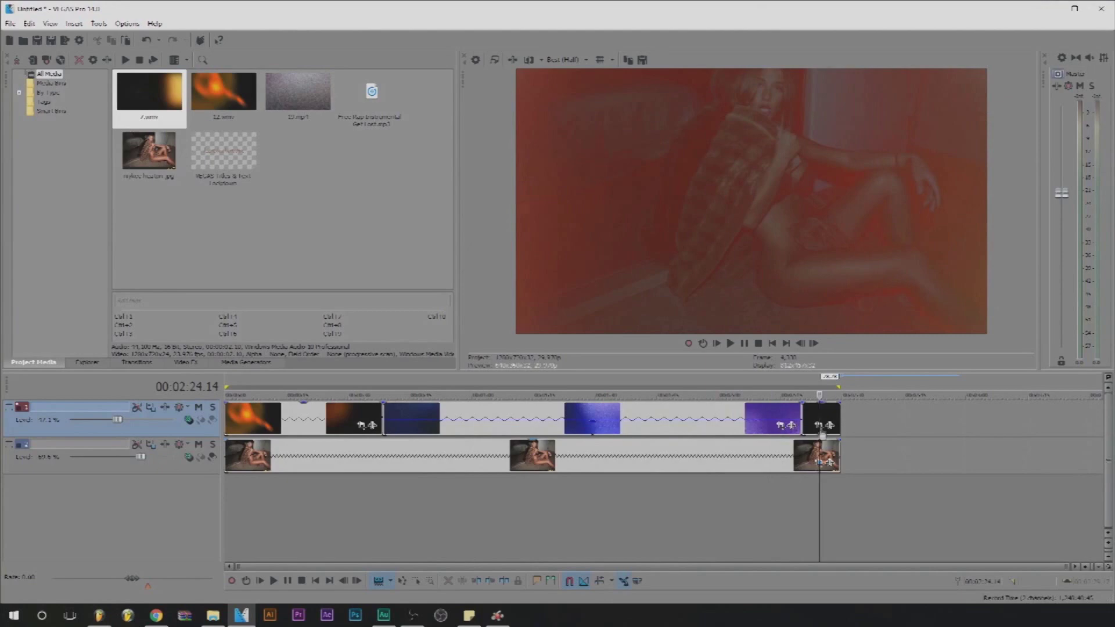
left_click_drag(825, 405, 825, 419)
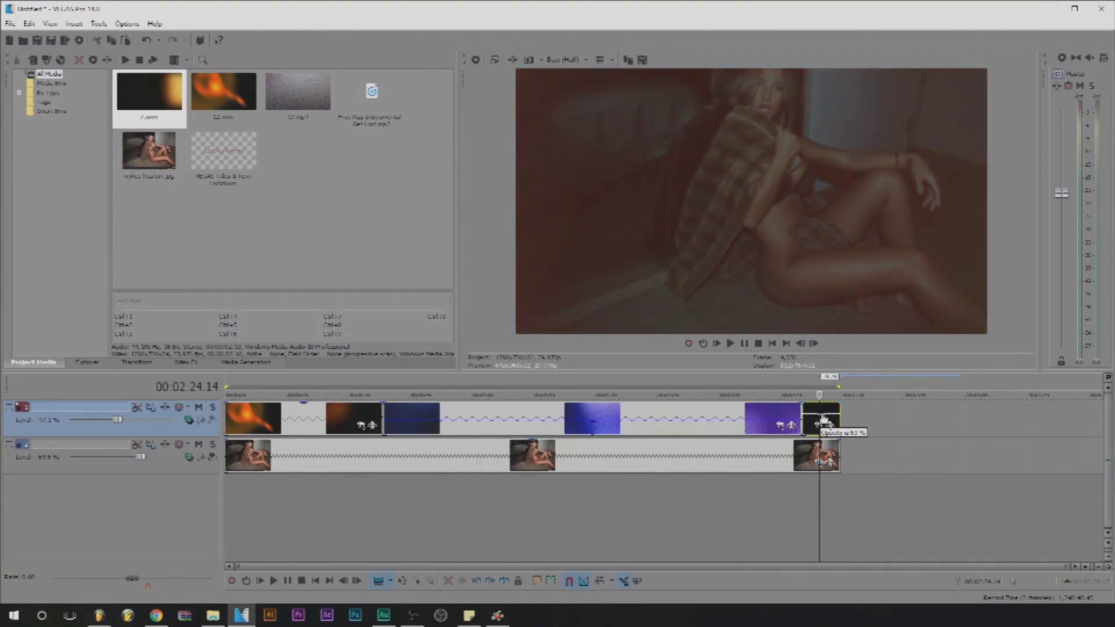
Step: Scrub back and forth across the first overlay clip to examine how the orange light leak blends with the photo
left_click(420, 519)
left_click(411, 519)
left_click(395, 518)
left_click(365, 519)
left_click(334, 518)
left_click(301, 517)
left_click(286, 516)
left_click(266, 517)
left_click(269, 516)
left_click(273, 516)
left_click(278, 516)
left_click(283, 516)
left_click(271, 517)
left_click(262, 516)
left_click(255, 517)
left_click(246, 516)
left_click(237, 516)
left_click(233, 517)
left_click(296, 518)
left_click(305, 517)
left_click(265, 516)
left_click(273, 516)
left_click(282, 516)
Step: Lower the opacity of the first orange overlay clip slightly, judging the blend at about 00:00:18
left_click(299, 511)
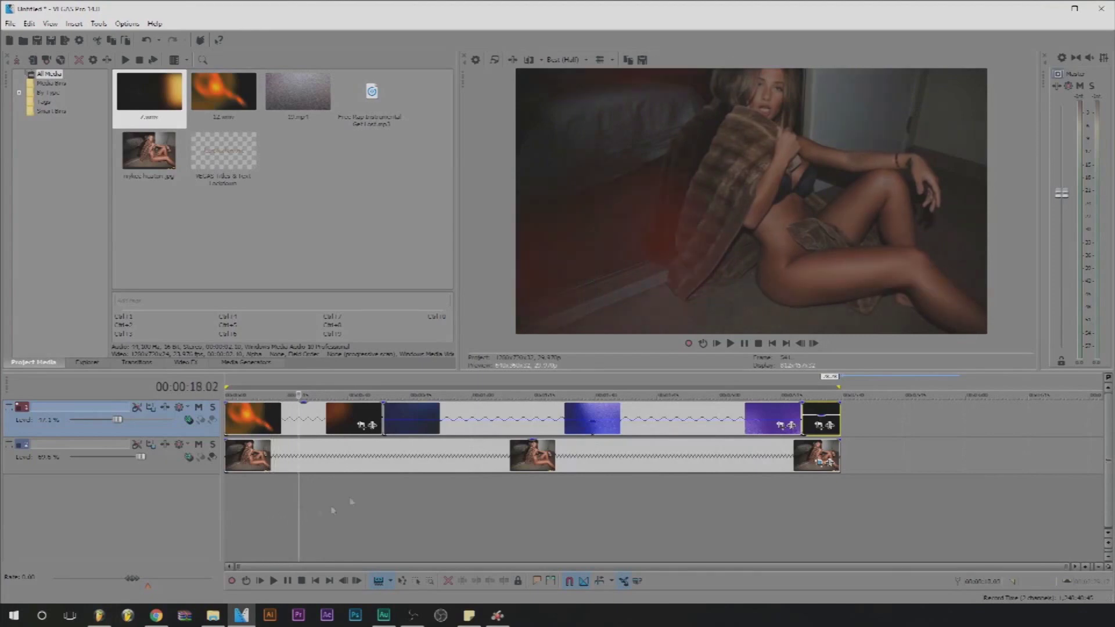
left_click_drag(306, 404, 308, 413)
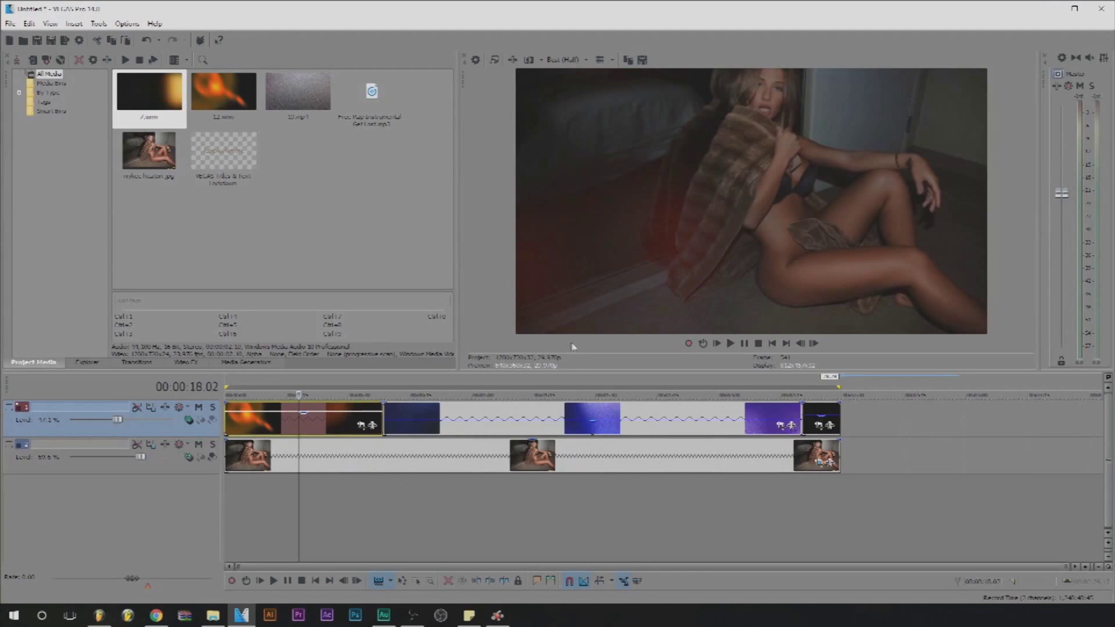
Step: Try another compositing mode on the overlay track and return to Difference Squared
right_click(187, 427)
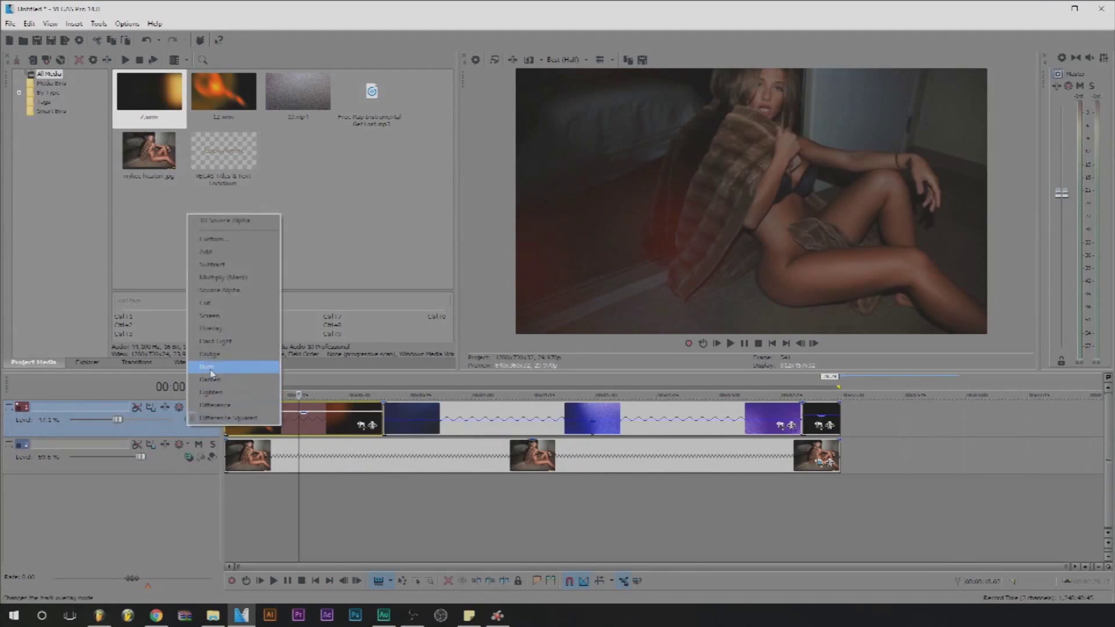
left_click(219, 398)
left_click(189, 418)
left_click(203, 406)
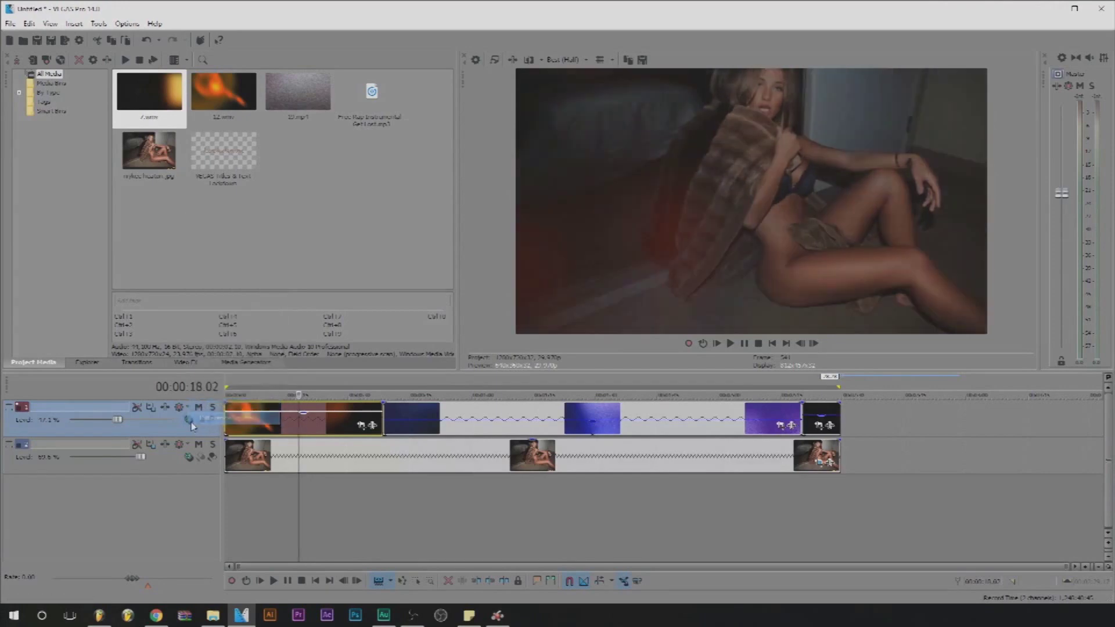
Step: Add the Free Rap Instrumental Get Lost MP3 on a new audio track from the timeline start and give it a short fade-in
left_click(226, 501)
left_click_drag(371, 98, 370, 503)
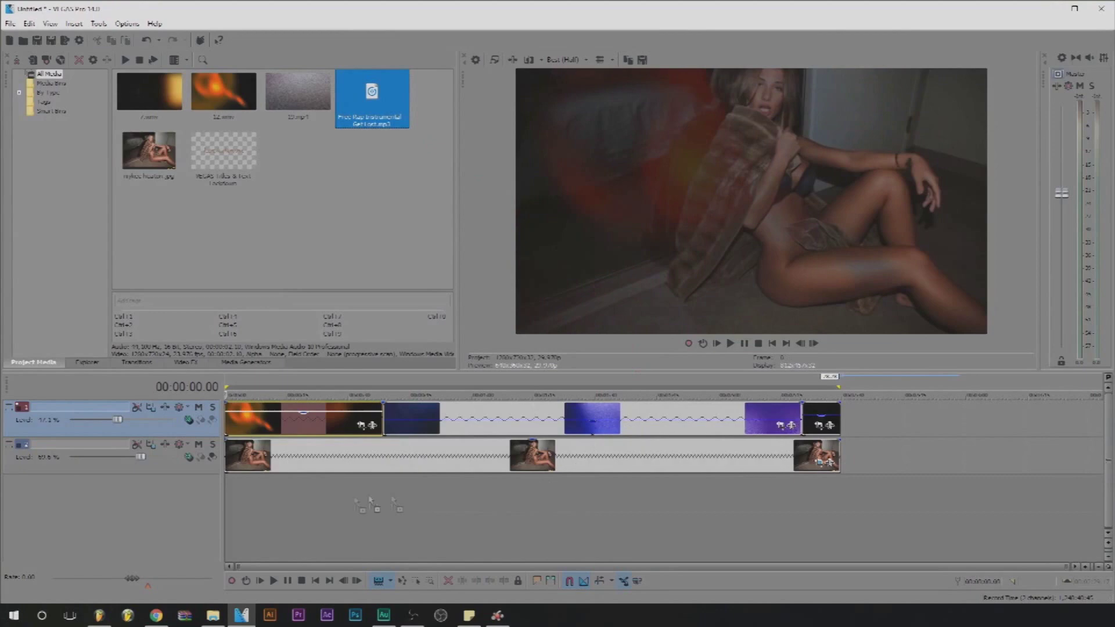
left_click_drag(241, 507, 226, 496)
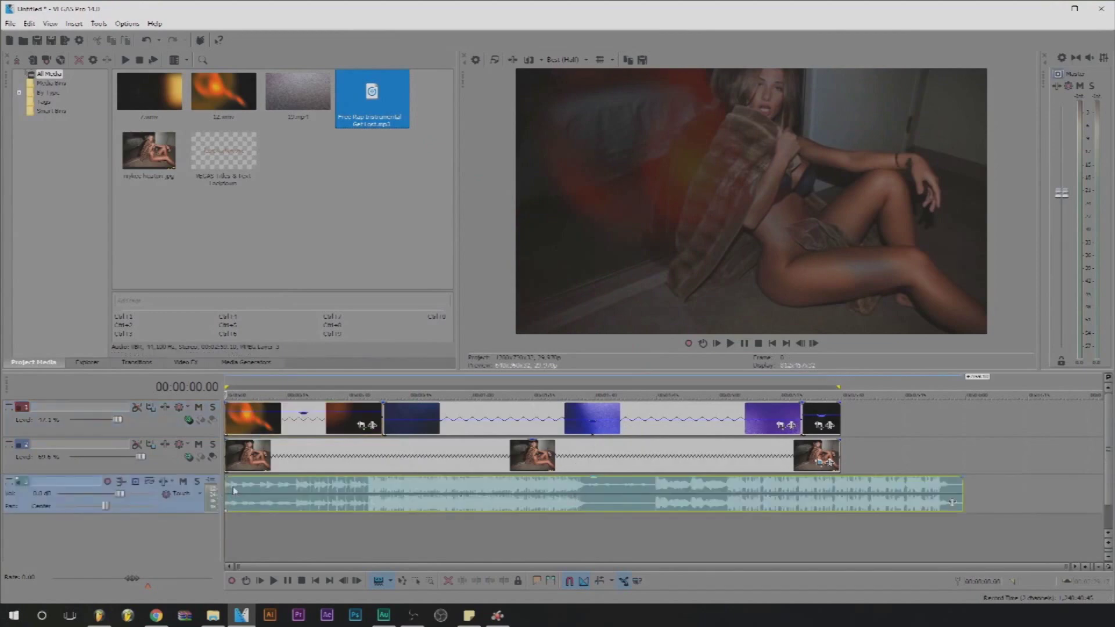
left_click_drag(224, 478, 243, 478)
mouse_move(963, 483)
left_mouse_down()
mouse_move(848, 497)
mouse_move(963, 502)
left_mouse_up()
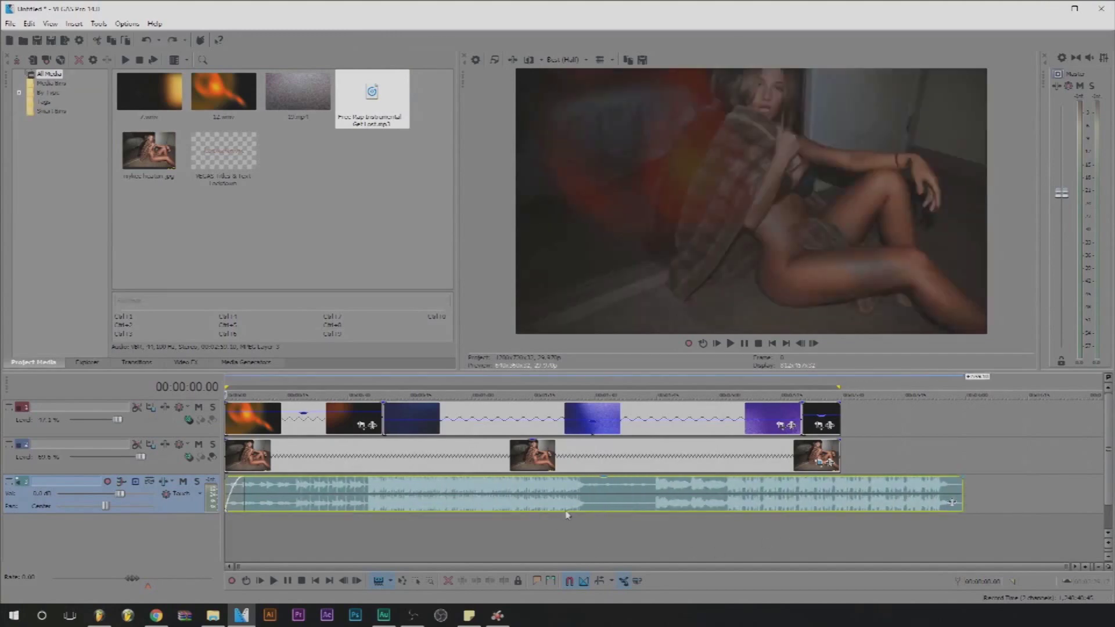
Step: Trim the music to the end of the photo clip, add a fade-out and lengthen its fade-in
left_click(391, 581)
left_click(382, 497)
left_click_drag(962, 494, 835, 495)
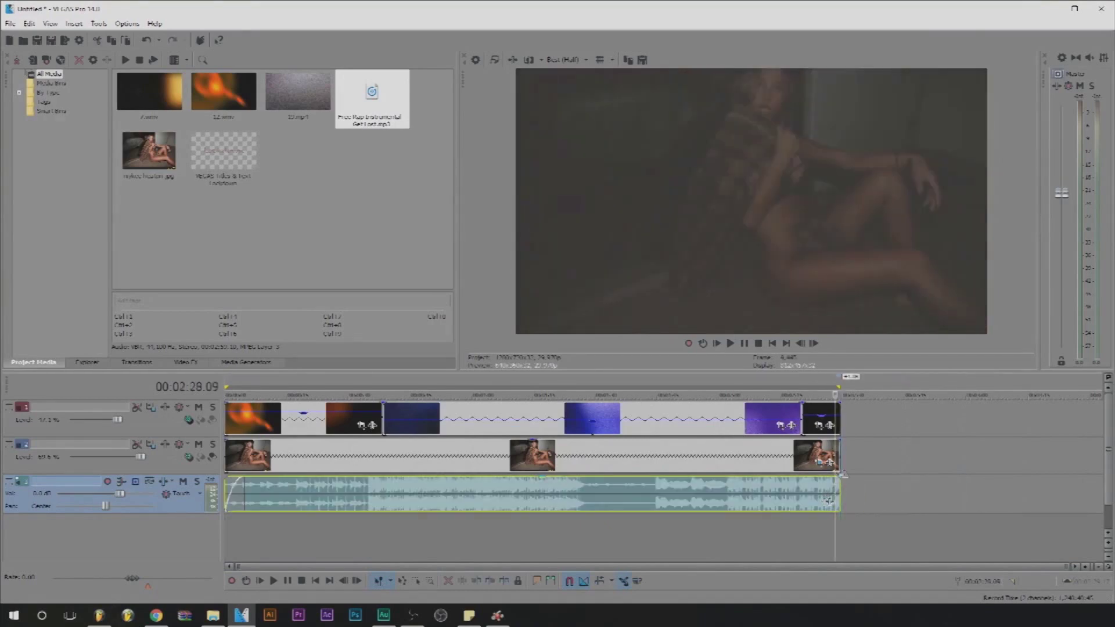
left_click_drag(836, 478, 786, 500)
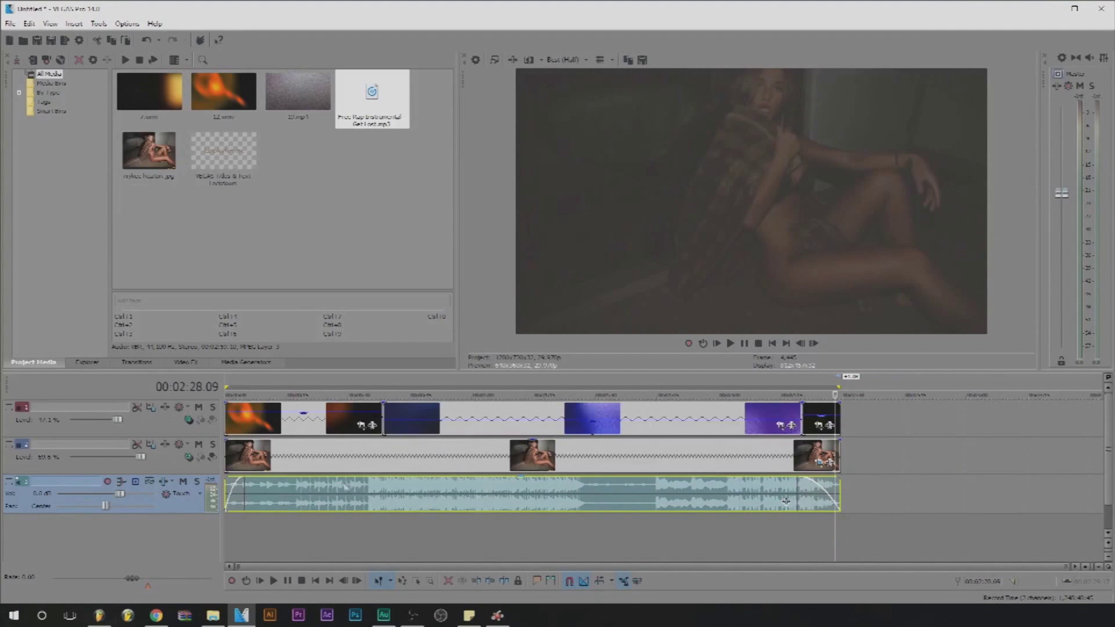
left_click_drag(242, 498, 253, 498)
Step: Insert a video track above the overlays and place the Lockdown title clip on it at the timeline start
right_click(147, 432)
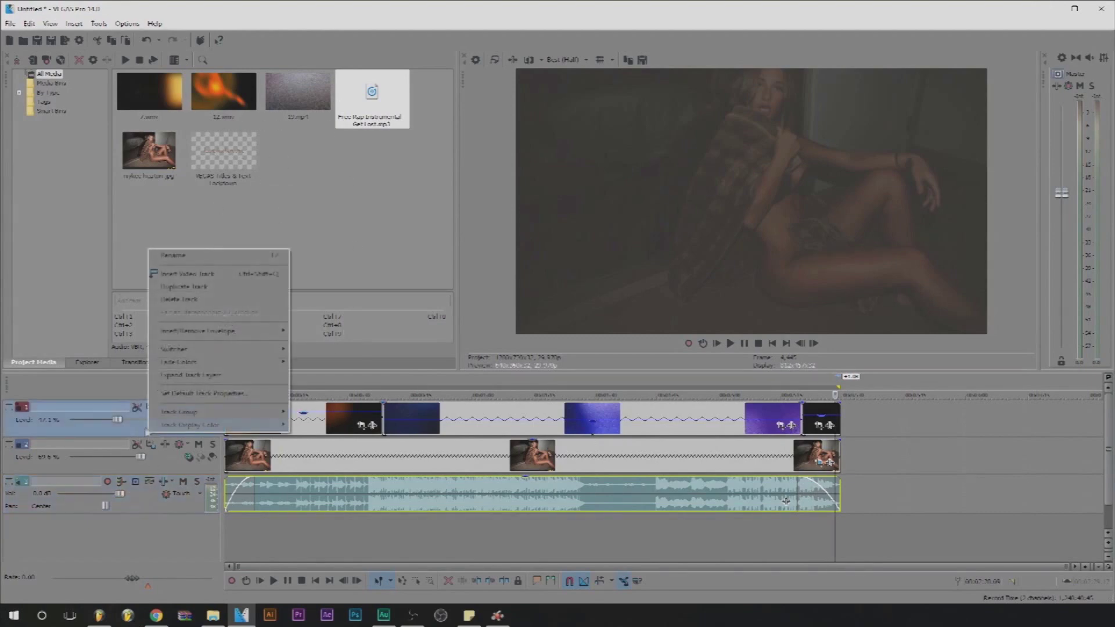
left_click(181, 274)
left_click_drag(244, 172, 276, 421)
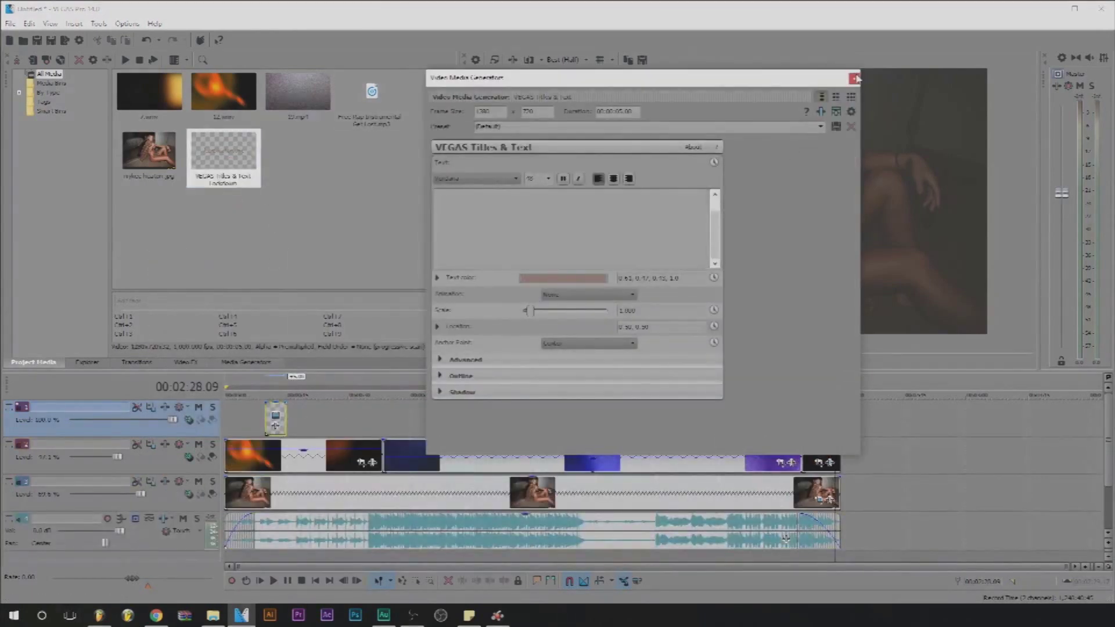
left_click(855, 77)
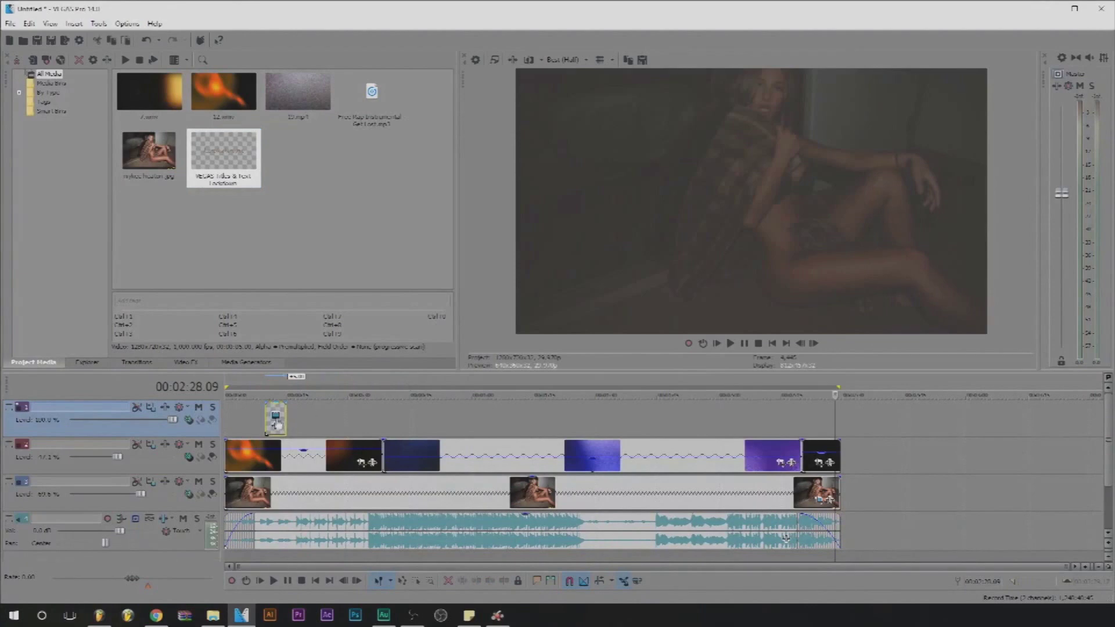
left_click_drag(284, 416, 242, 419)
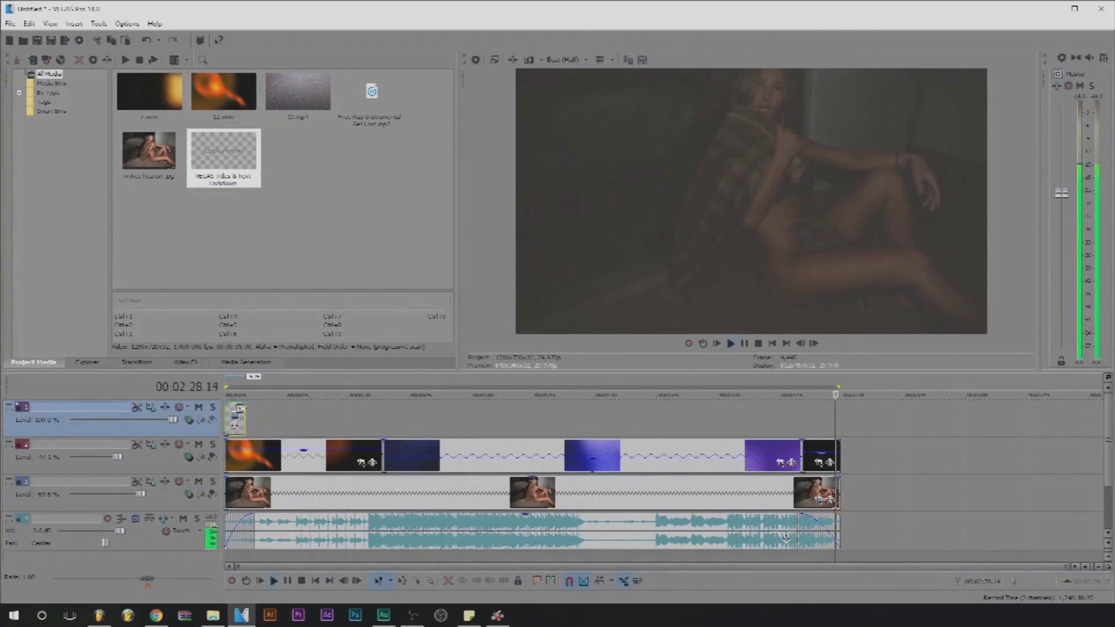
Step: Play from the start and move the cut between the first and second overlay clips earlier, to about 00:00:35
key("ctrl+Home")
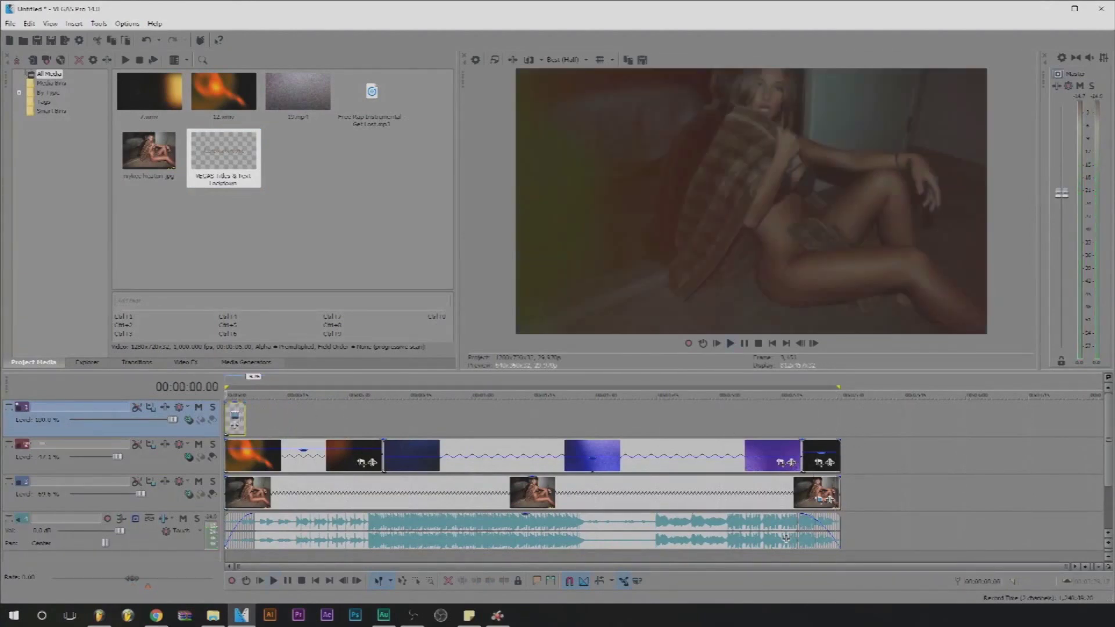
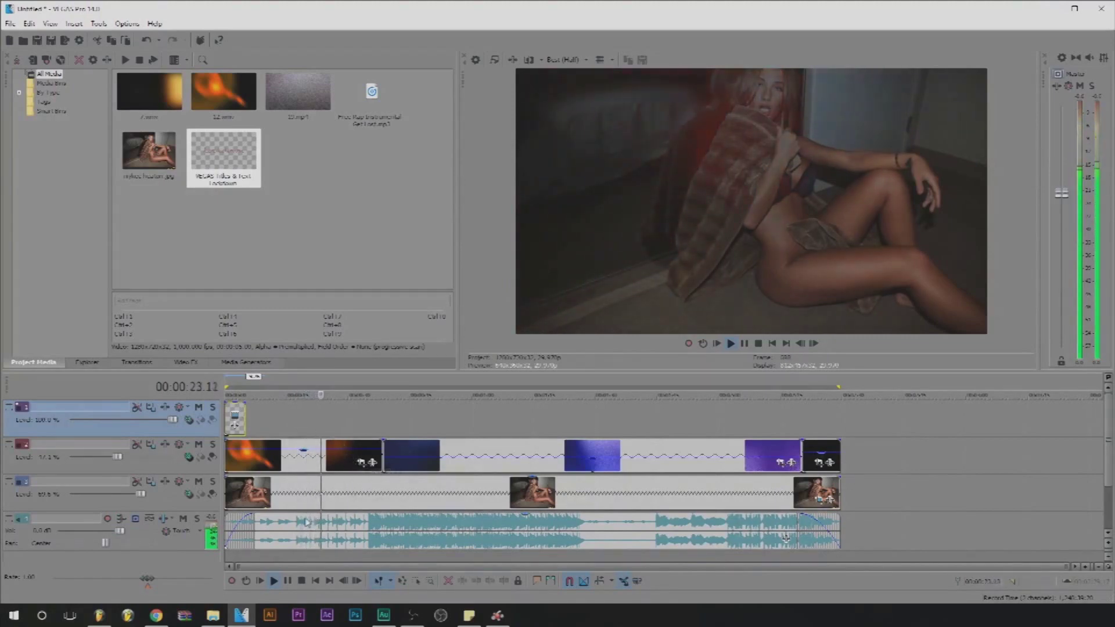
left_click_drag(377, 463, 365, 463)
left_click(369, 463)
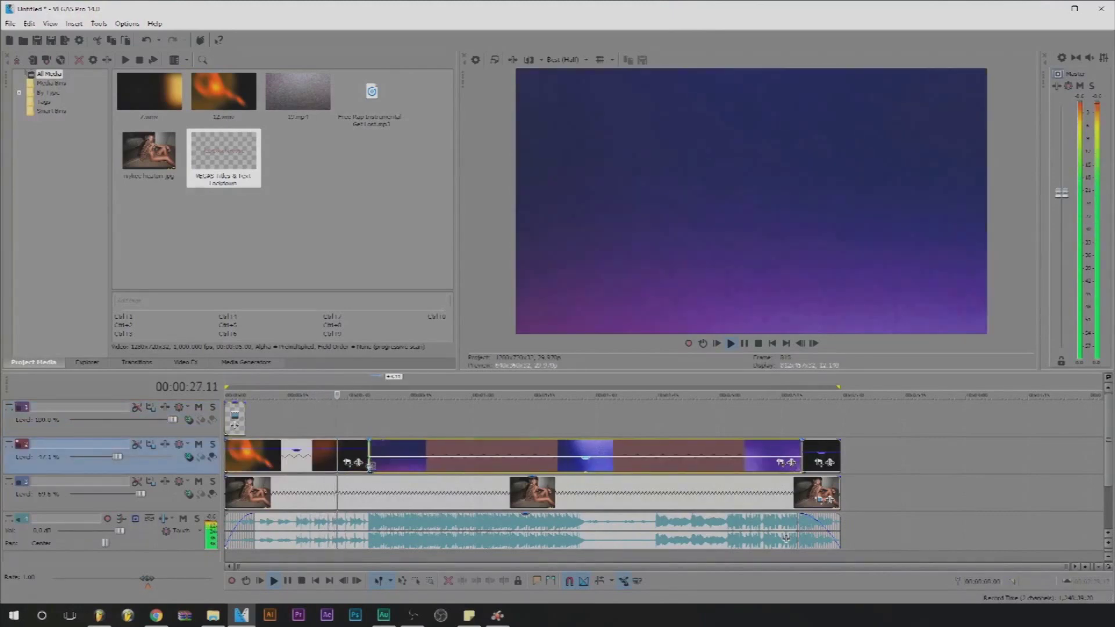
left_click(362, 430)
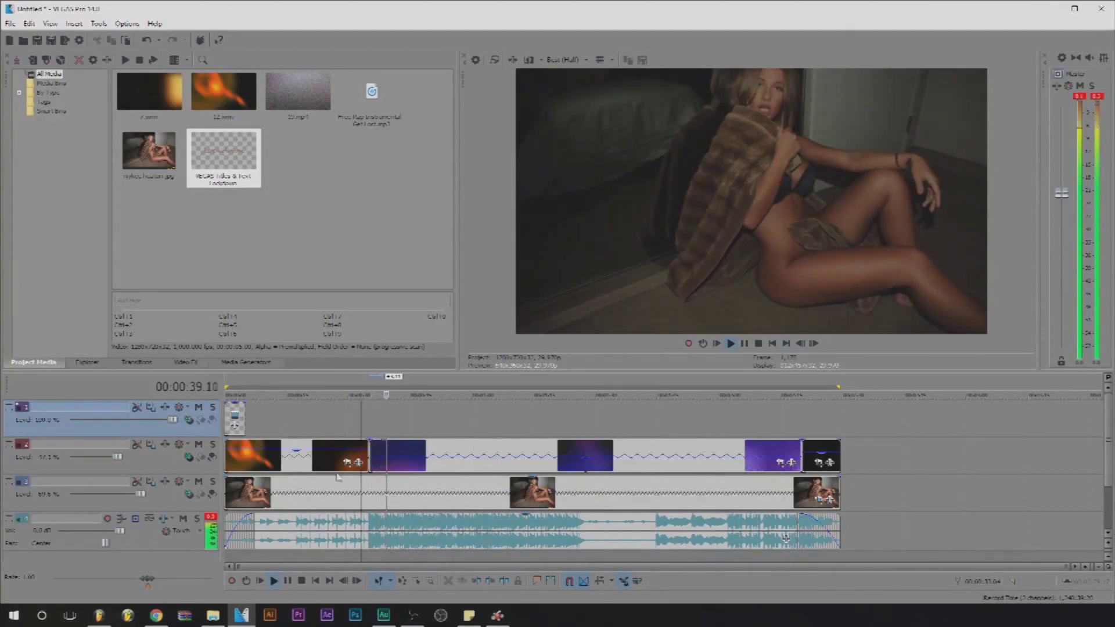
Step: Change the overlay track's compositing mode during playback, check the blend past 00:01:09 and stop
left_click(587, 461)
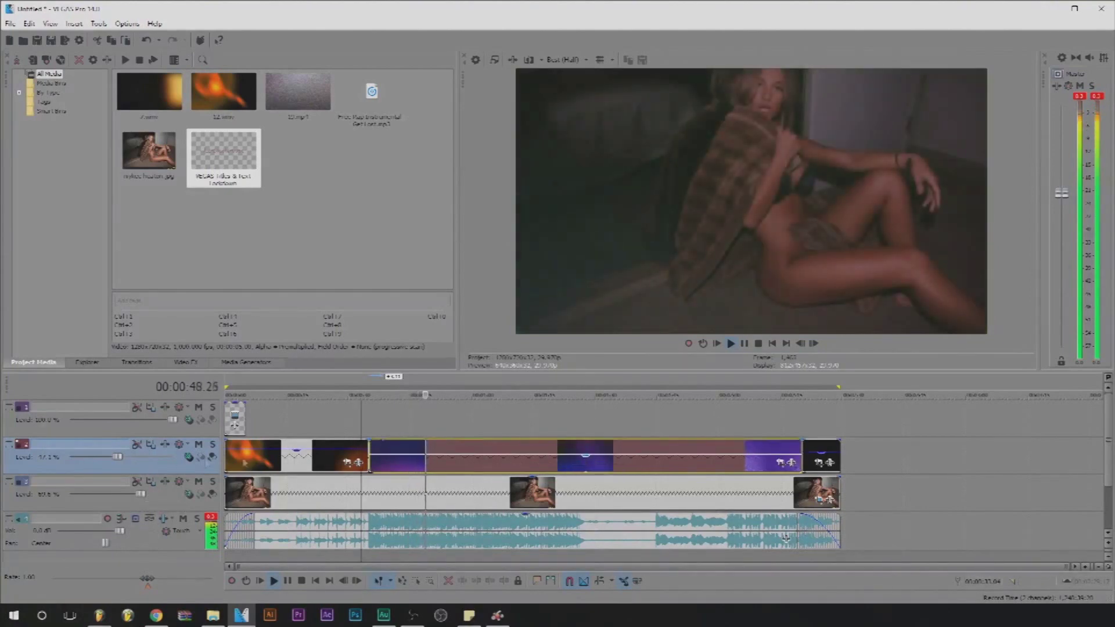
left_click(188, 457)
left_click(228, 370)
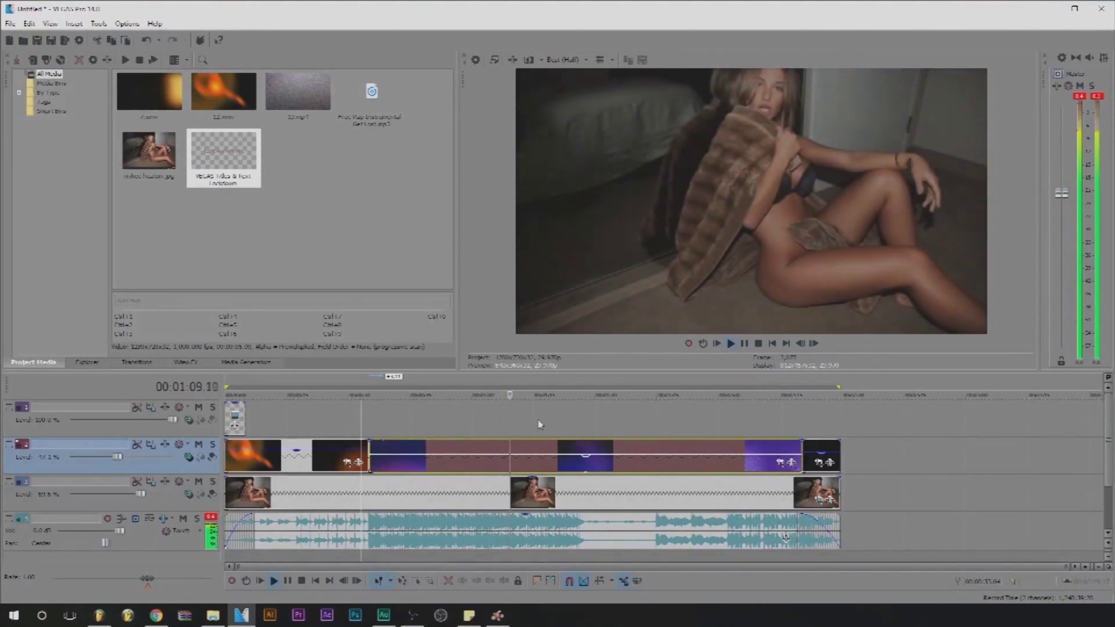
left_click(302, 580)
Step: Preview the opening title and the video's ending from about 00:02:20
left_click(804, 424)
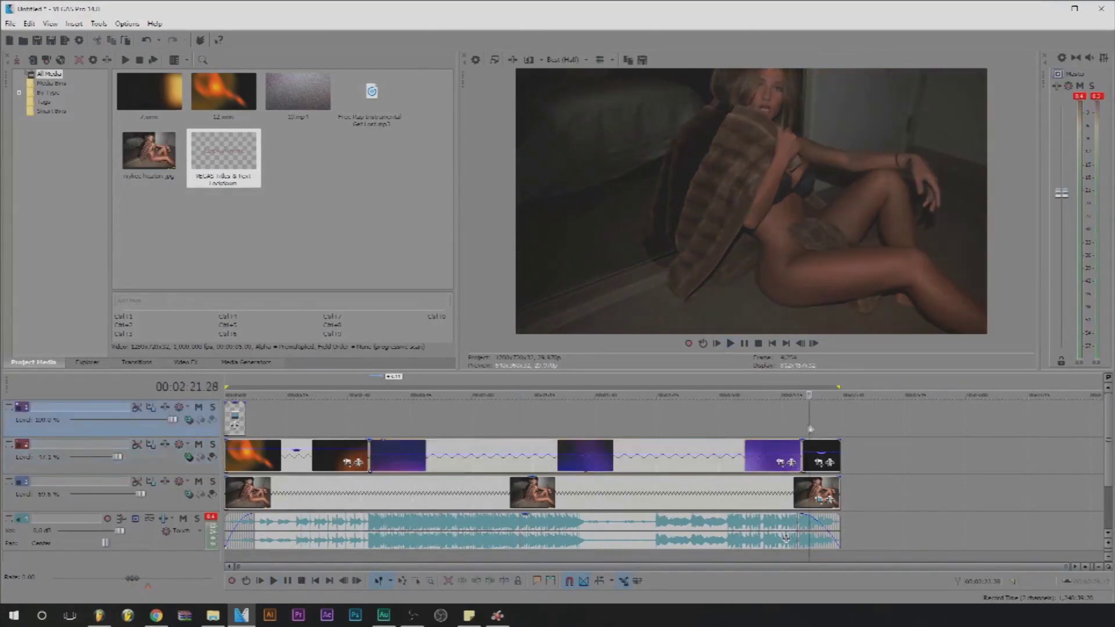
left_click(264, 582)
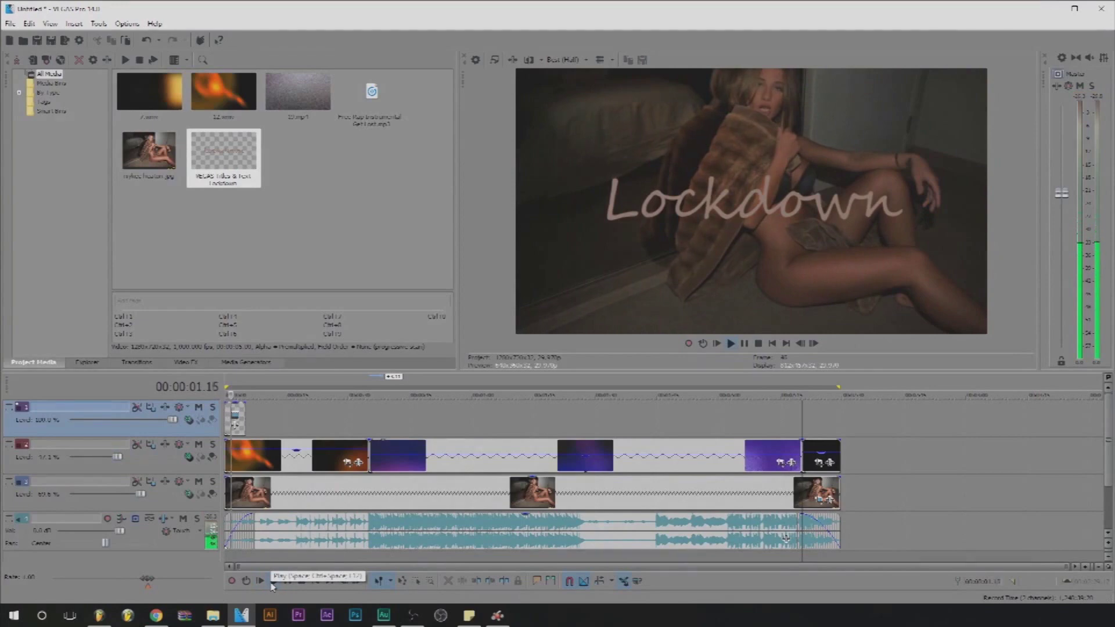
left_click(802, 421)
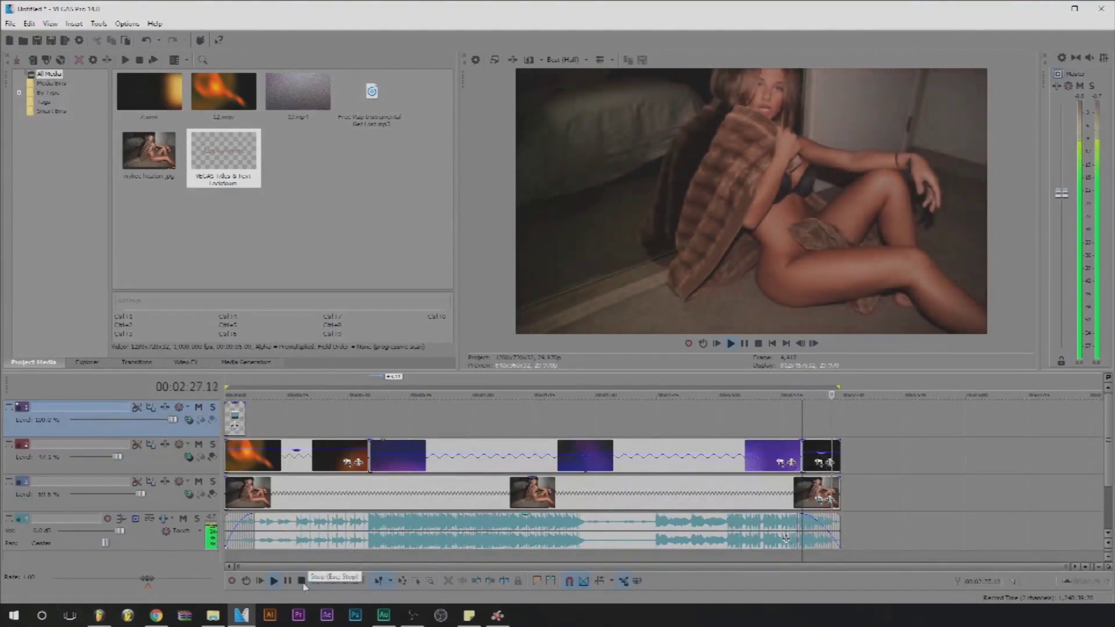
left_click(302, 581)
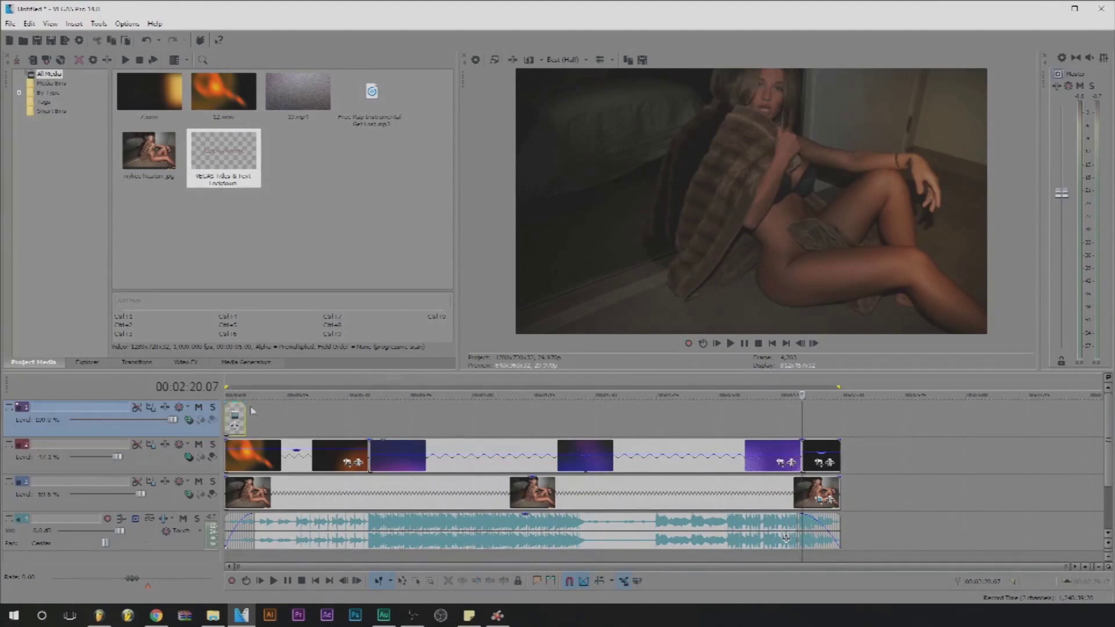
Step: Move the Lockdown title clip to about 00:01:17 and place the playhead at its start
left_click_drag(235, 417, 551, 417)
left_click(522, 435)
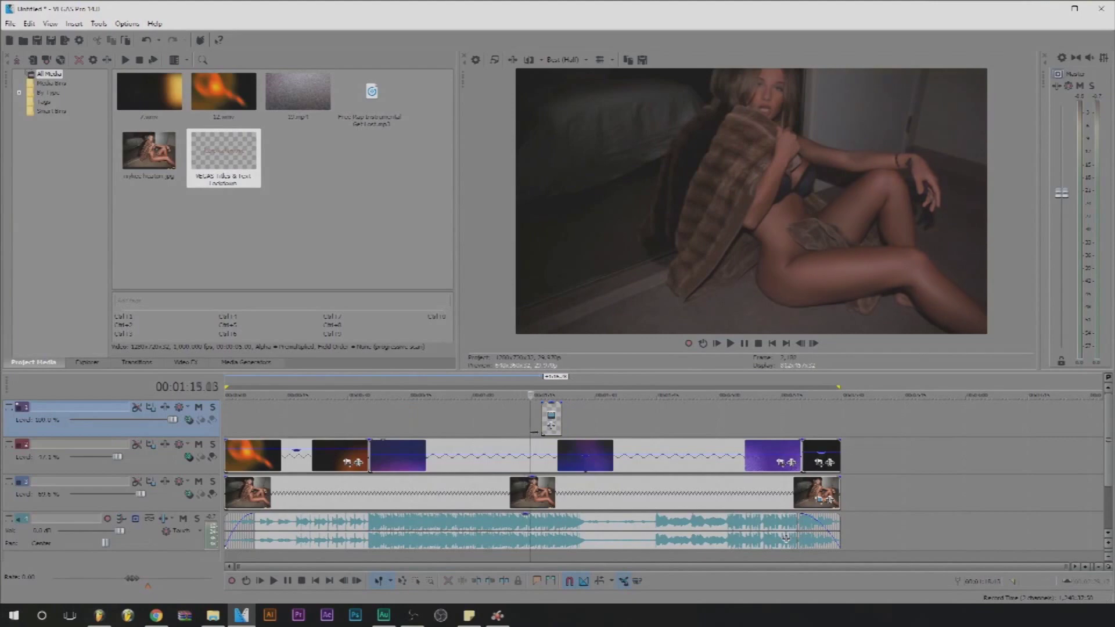
left_click(542, 432)
Step: Replace the title clip's text with "Lockdown Beats" split over two lines
left_click(551, 414)
left_click_drag(531, 83, 218, 56)
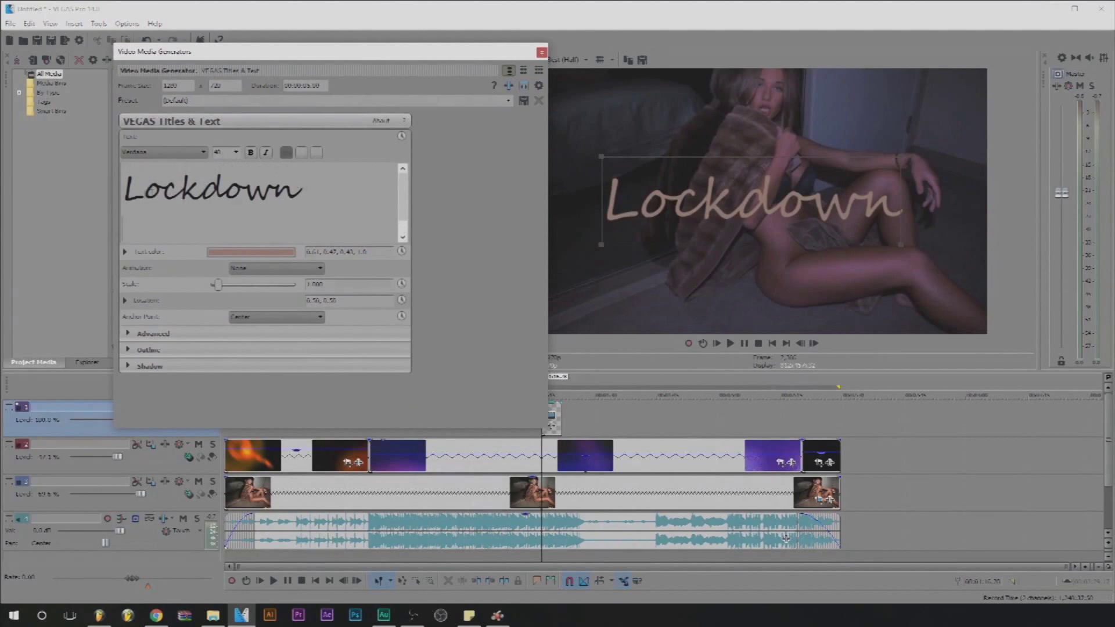
key("ctrl+a")
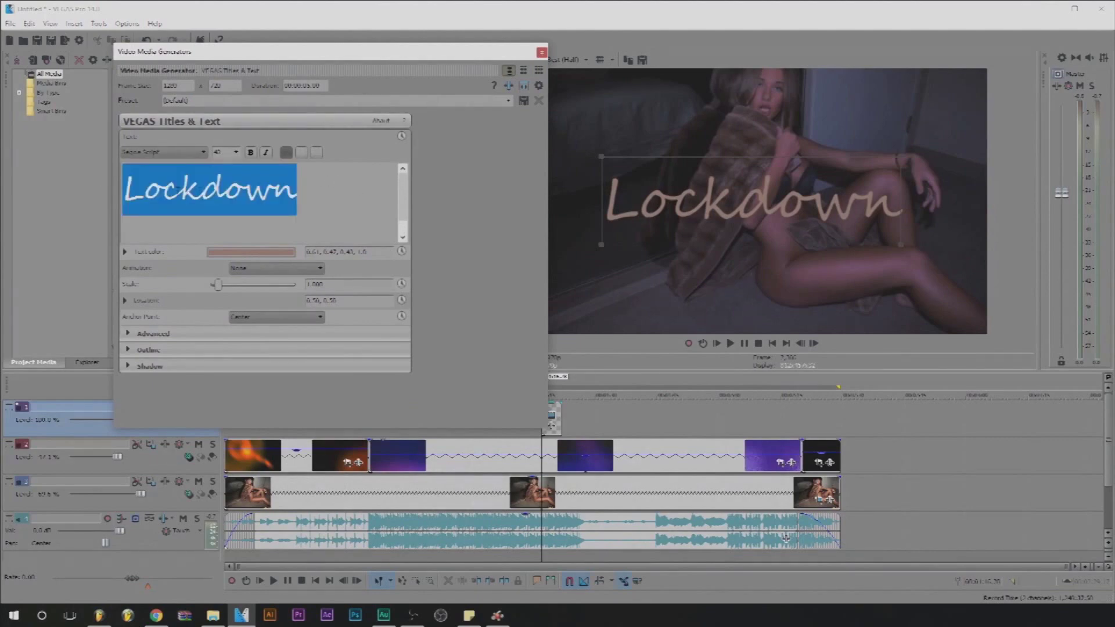
type("The")
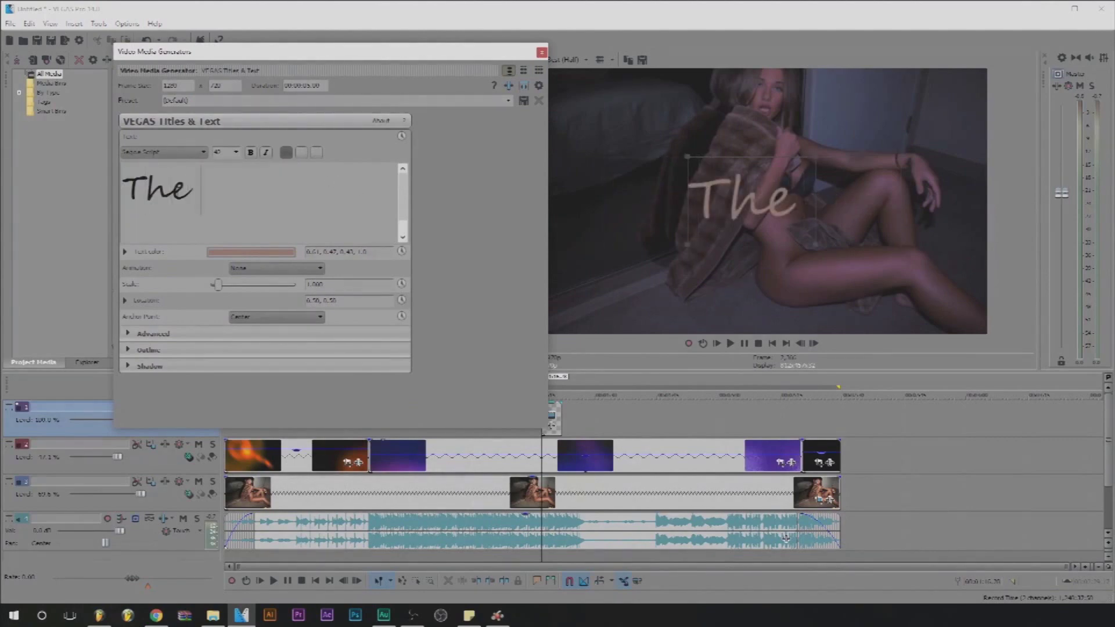
key("BackSpace")
key("BackSpace")
key("BackSpace")
key("BackSpace")
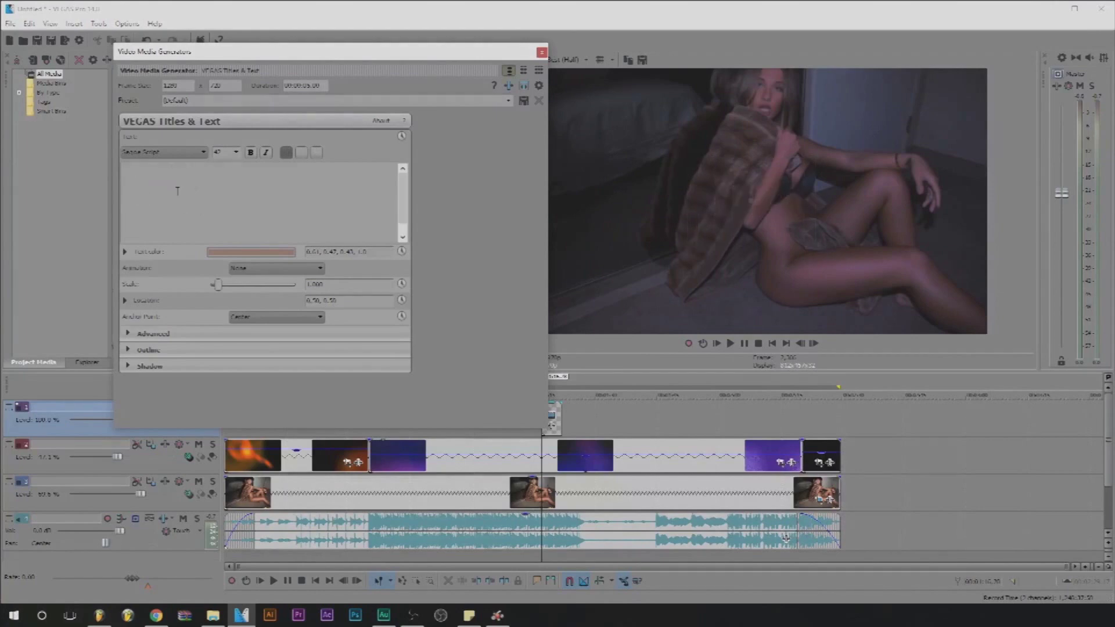
type("Lockd")
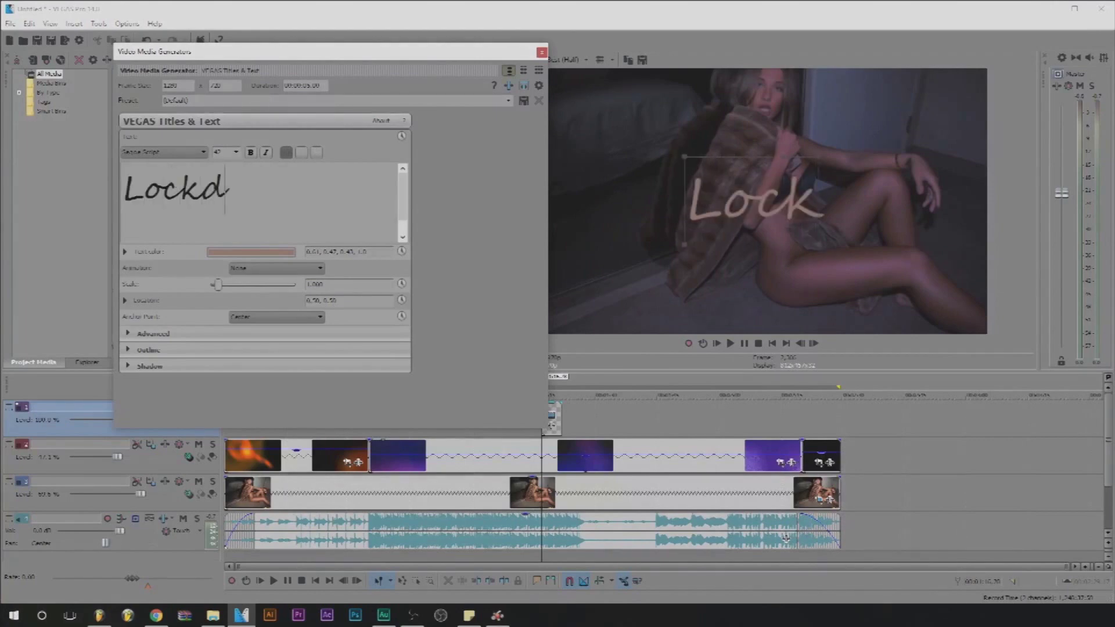
type("own Beats")
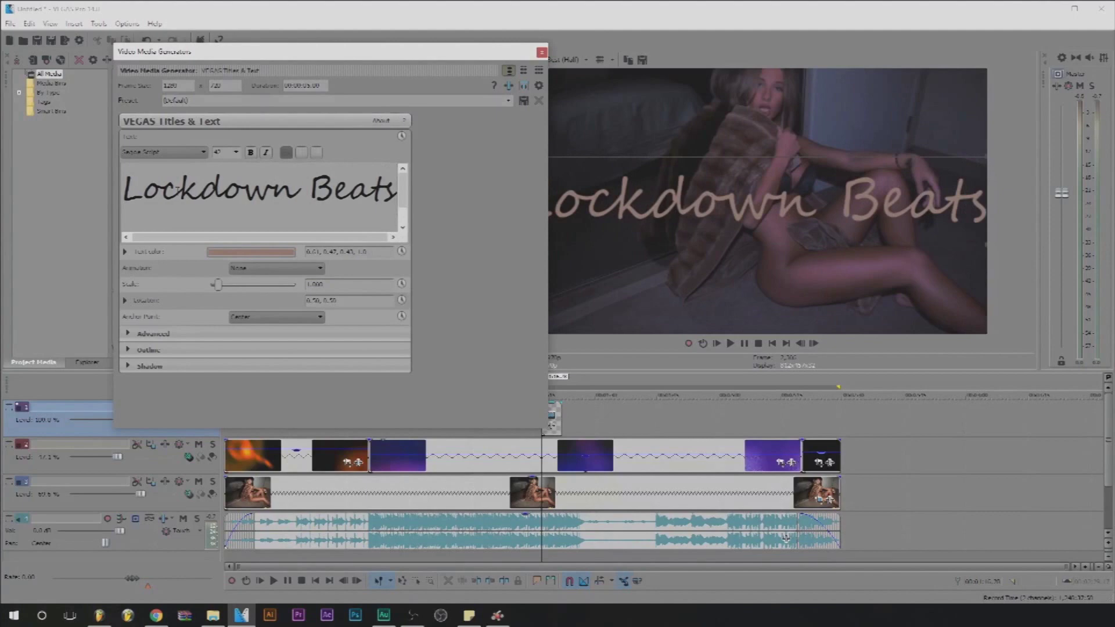
key("Return")
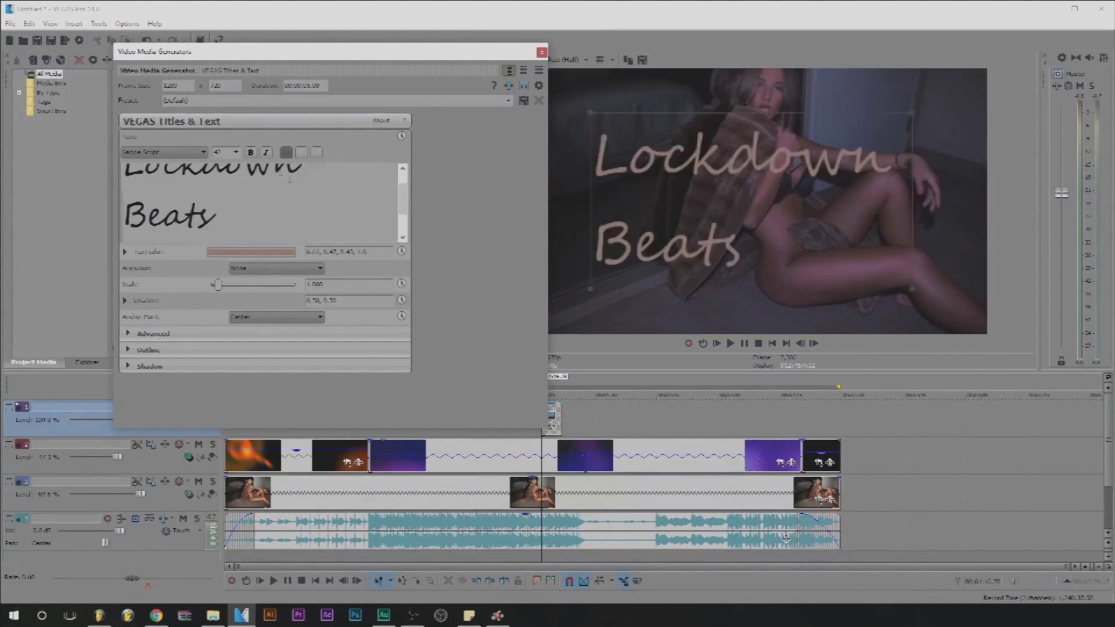
Step: Center-align the "Lockdown Beats" title text and change its font to Wingdings
left_click(302, 153)
double_click(241, 238)
key("ctrl+a")
left_click(162, 152)
left_click(172, 268)
left_click(153, 152)
type("Symbol")
key("Return")
scroll(154, 156, "down", 8)
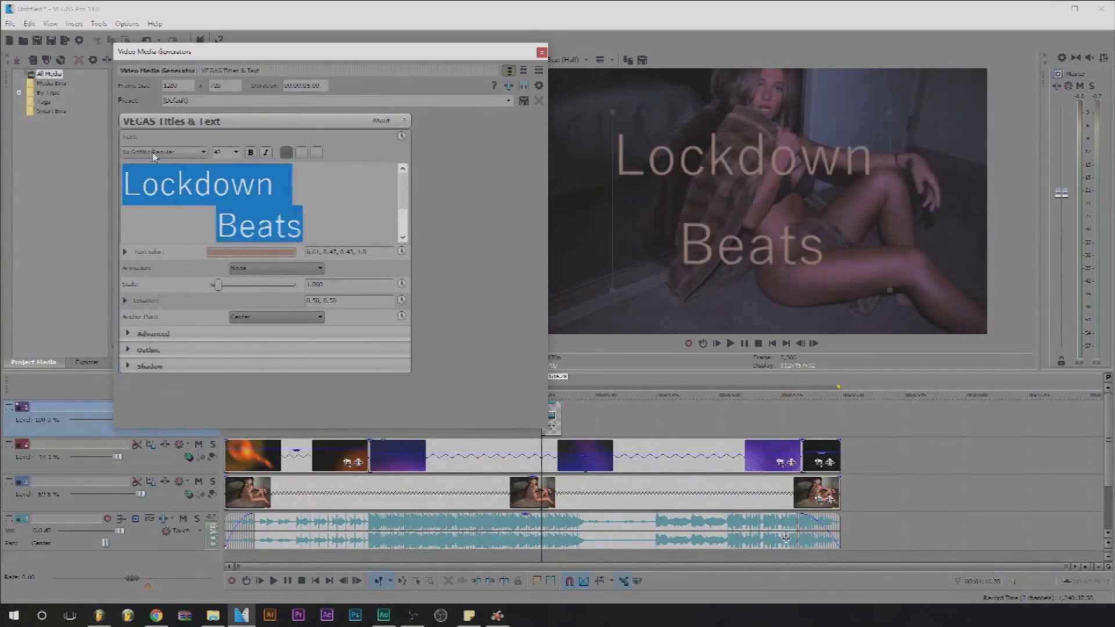
scroll(153, 156, "up", 5)
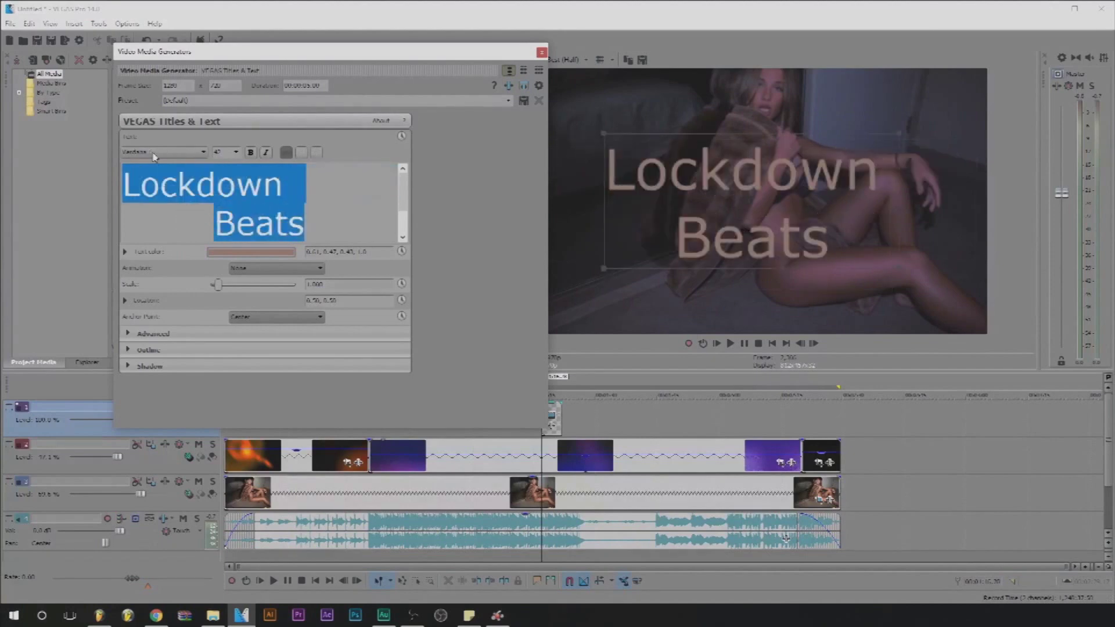
scroll(154, 155, "down", 1)
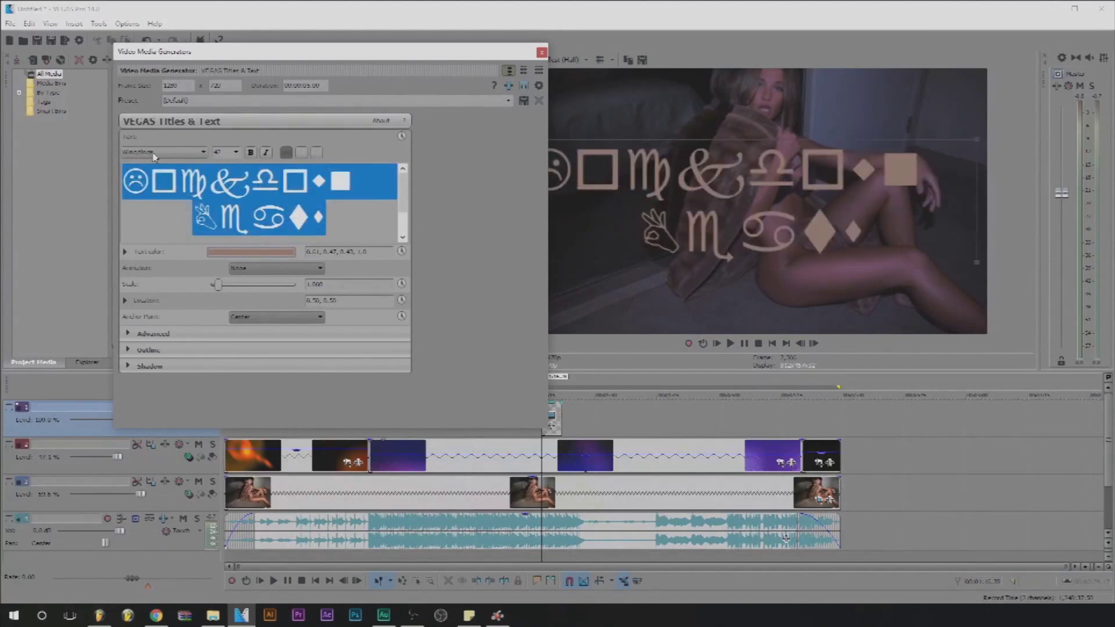
Step: Delete every symbol from the title except the OK-hand symbol
left_click_drag(220, 218, 55, 186)
key("Delete")
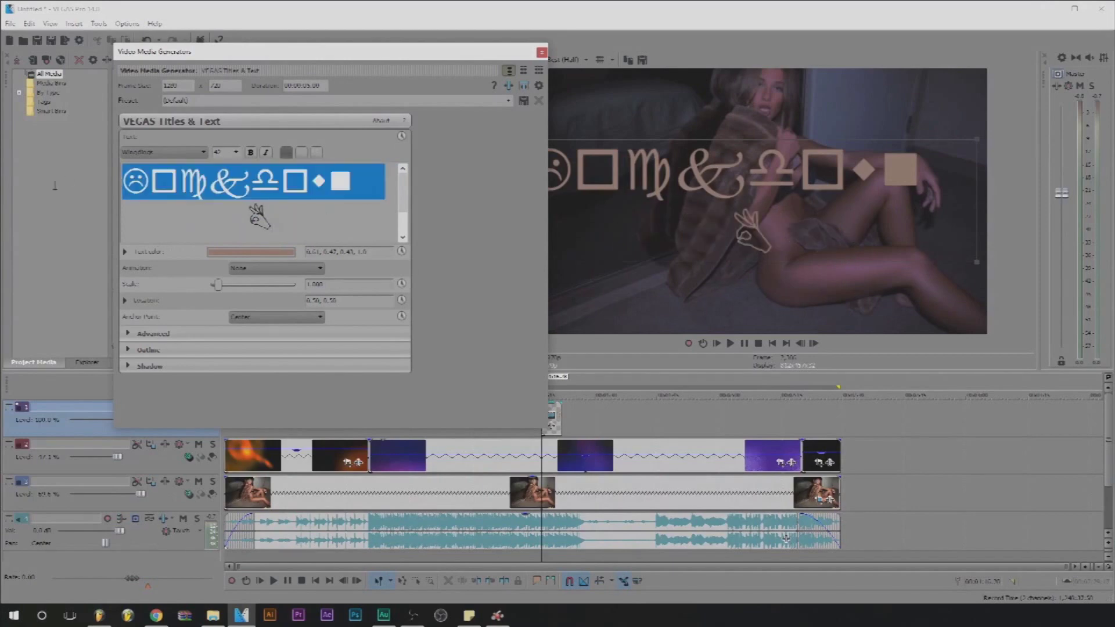
key("Delete")
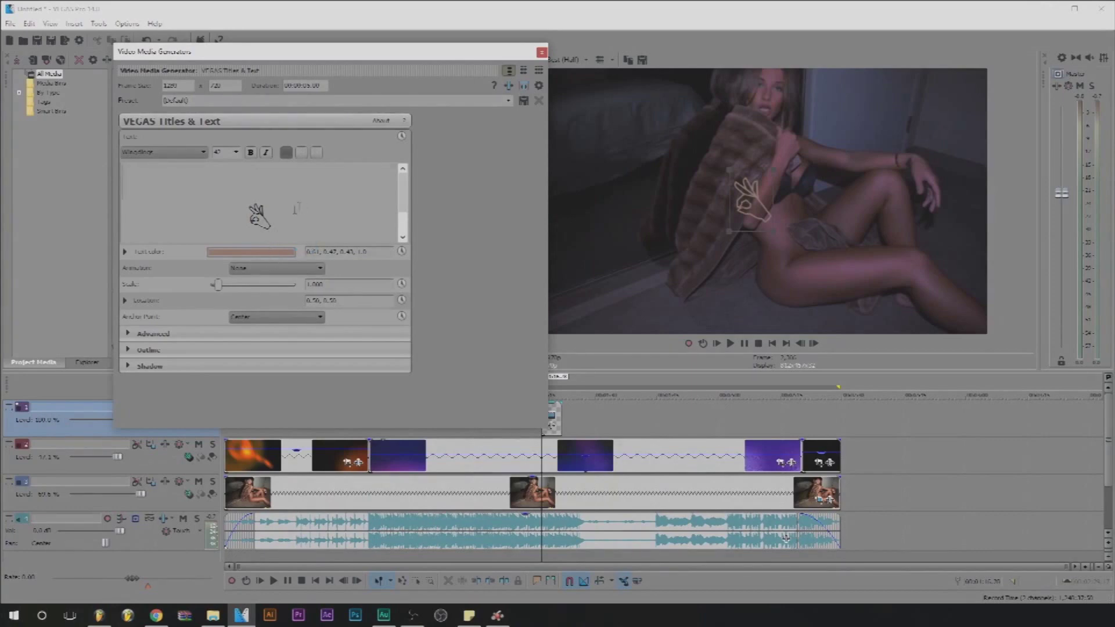
Step: Set the hand symbol's text color to 0.63, 0.47, 0.43, enlarge it slightly and close the generator
left_click(272, 253)
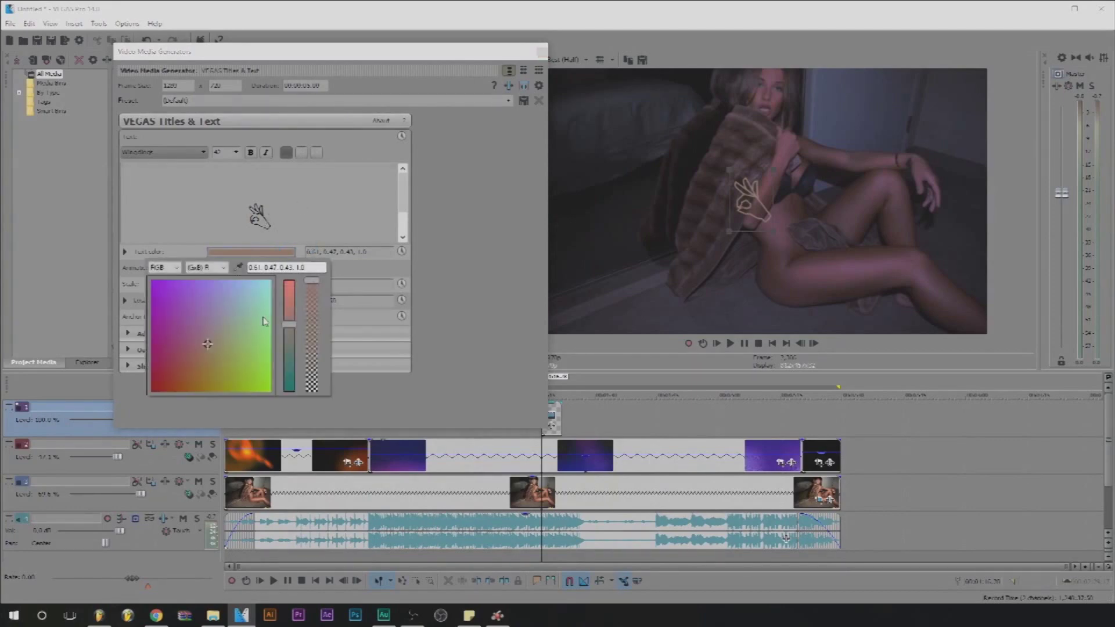
mouse_move(289, 327)
left_mouse_down()
mouse_move(300, 275)
mouse_move(306, 361)
mouse_move(307, 323)
left_mouse_up()
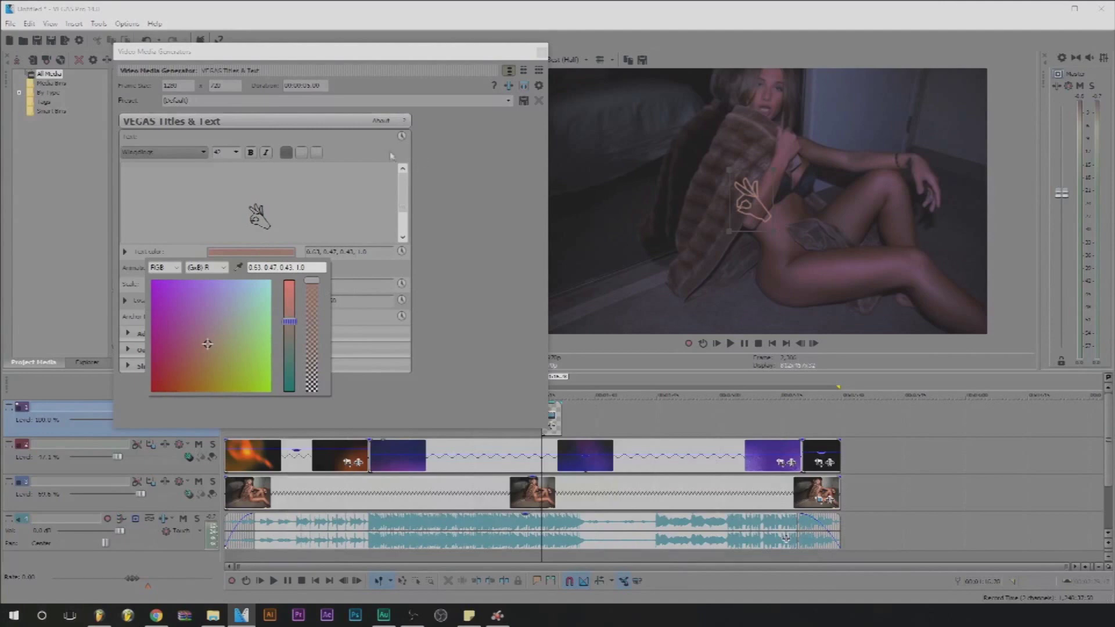
left_click(320, 167)
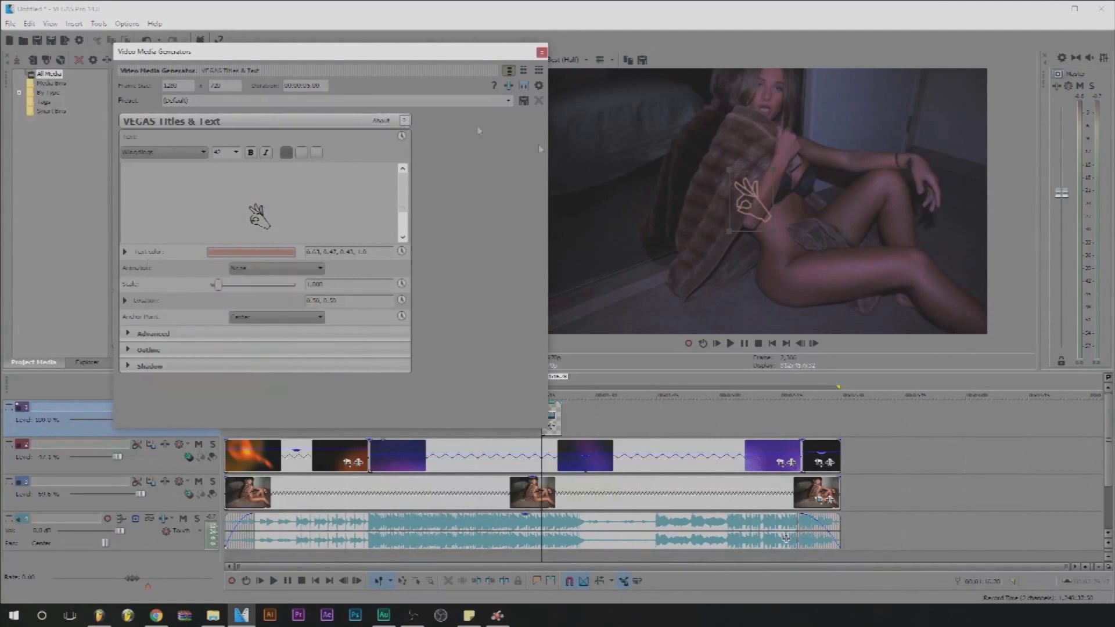
left_click_drag(731, 236, 772, 219)
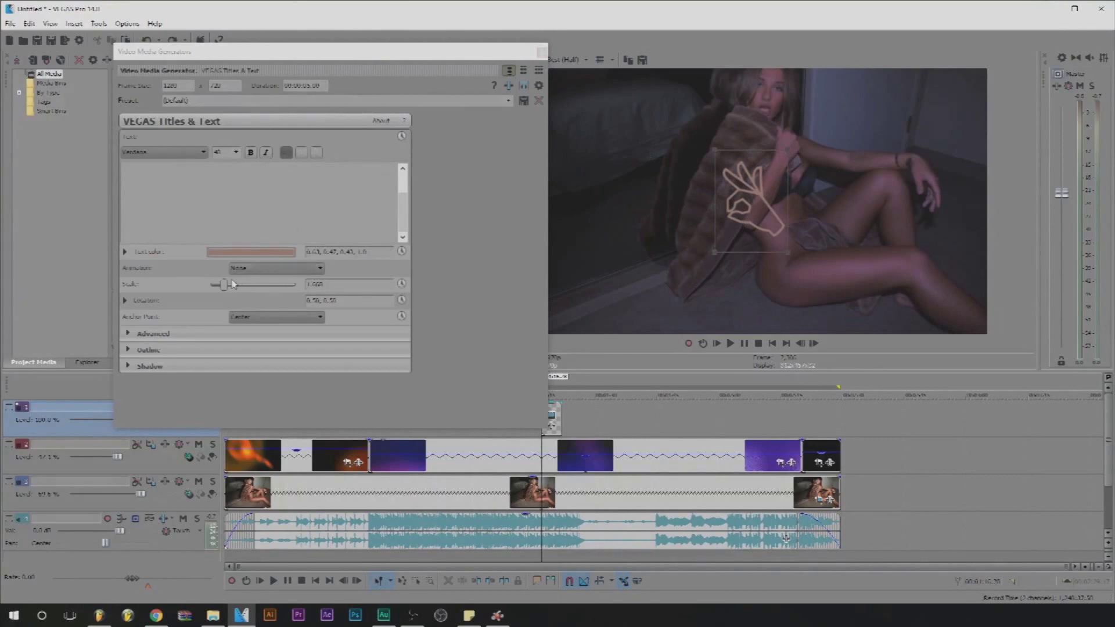
left_click_drag(223, 284, 221, 285)
left_click(541, 52)
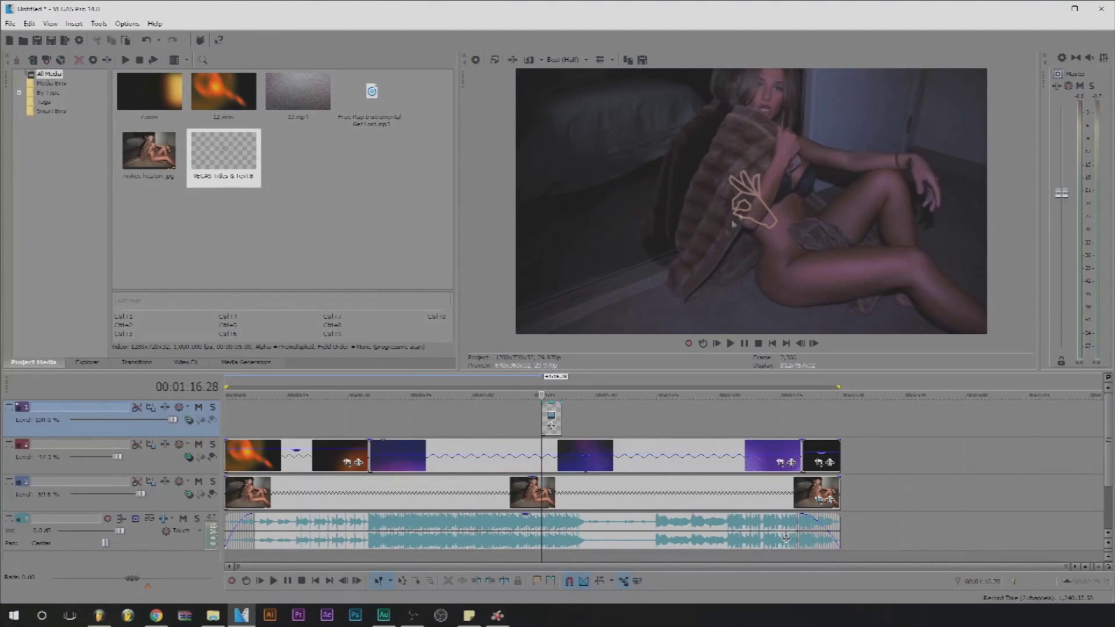
Step: Insert a new video track above the hand symbol's track and add a text event at 00:01:16.28
left_click(591, 430)
right_click(591, 431)
key("Escape")
right_click(143, 428)
left_click(182, 268)
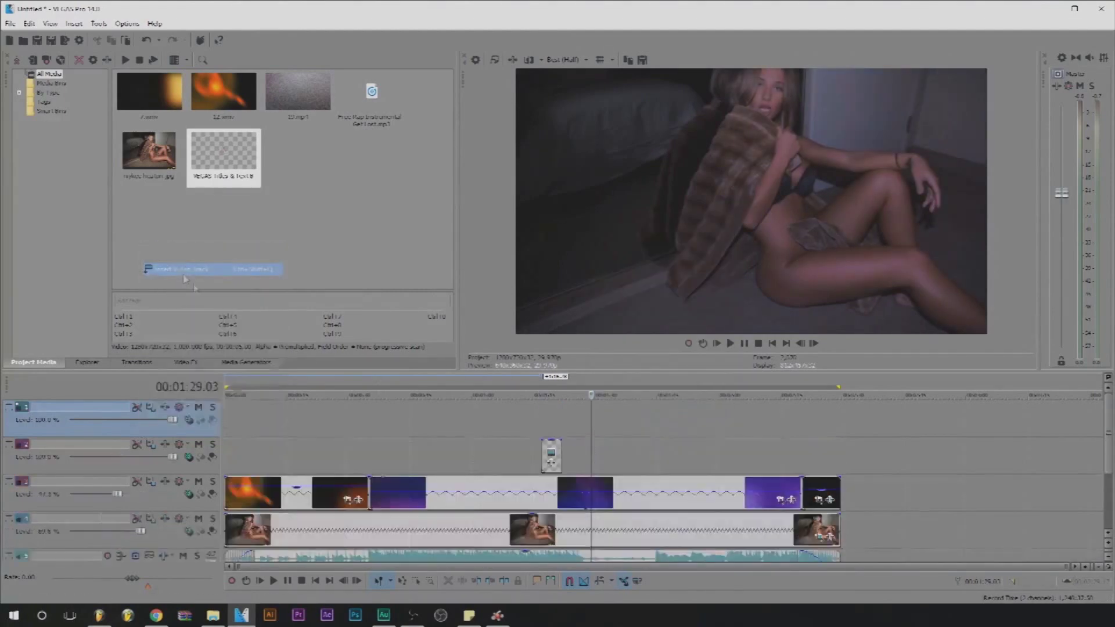
left_click(542, 427)
right_click(542, 426)
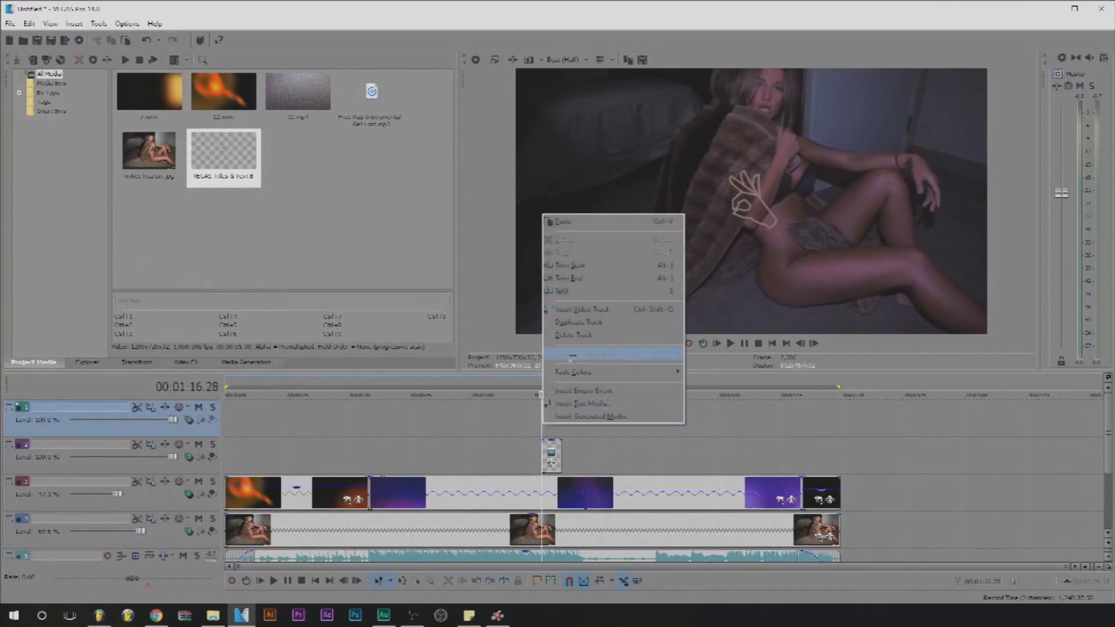
left_click(584, 403)
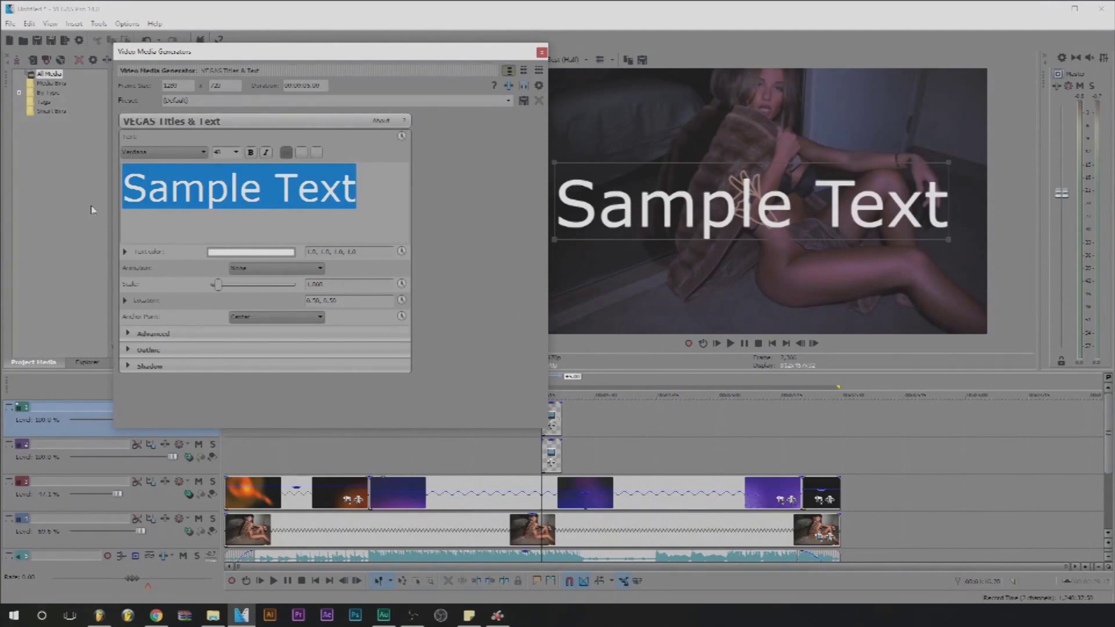
Step: Replace the sample text with "OK Beats" and set its font to Raleway
type("Ok Beats")
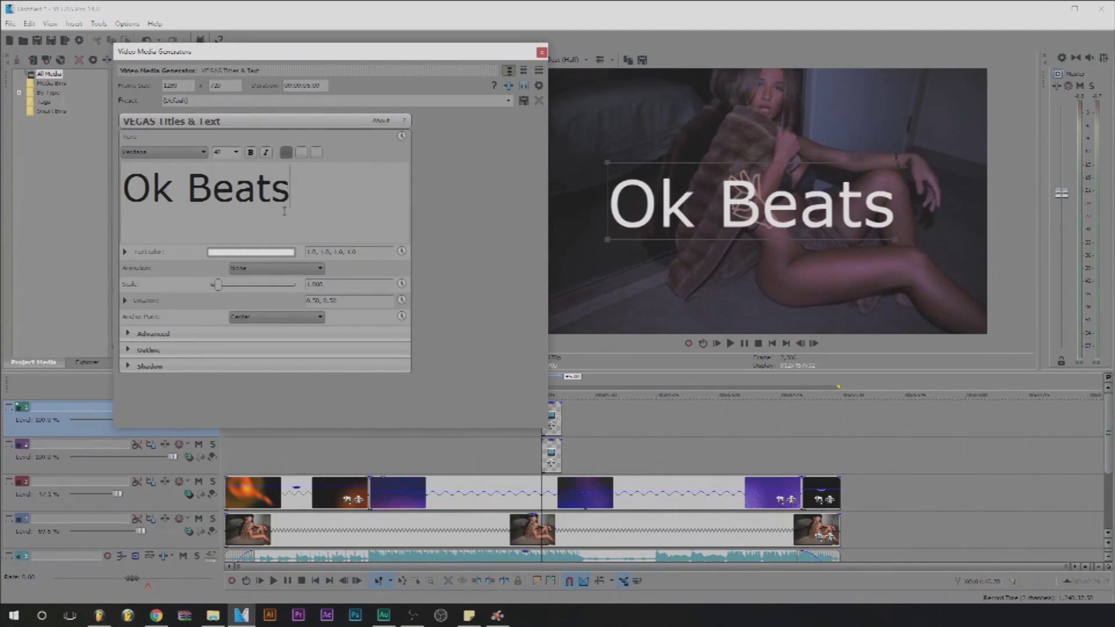
key("ctrl+a")
left_click(203, 152)
left_click(178, 195)
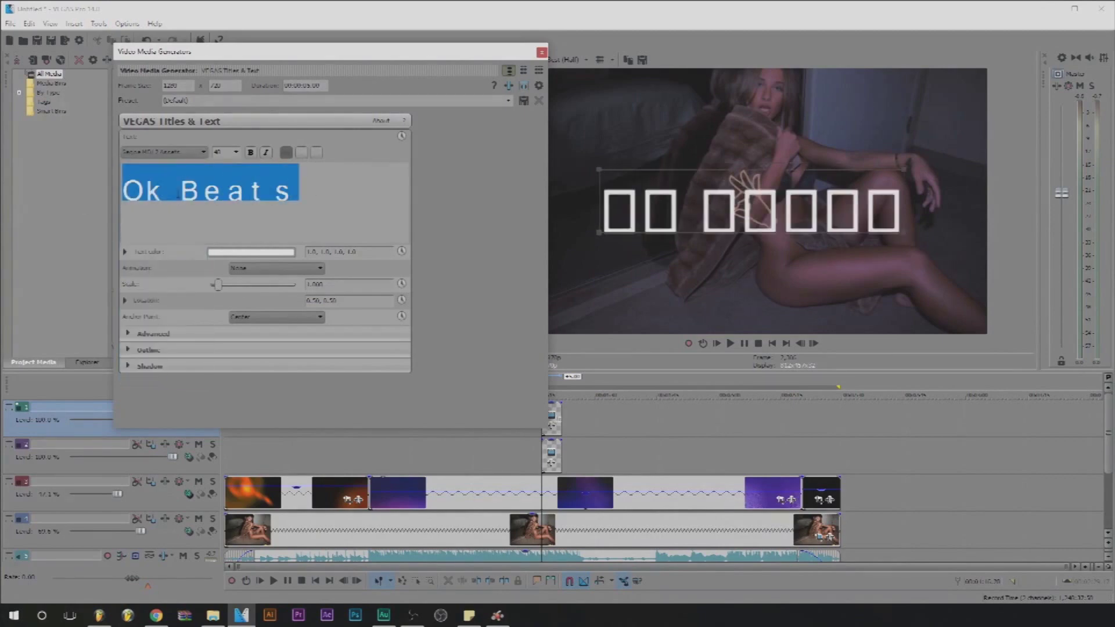
scroll(177, 154, "down", 4)
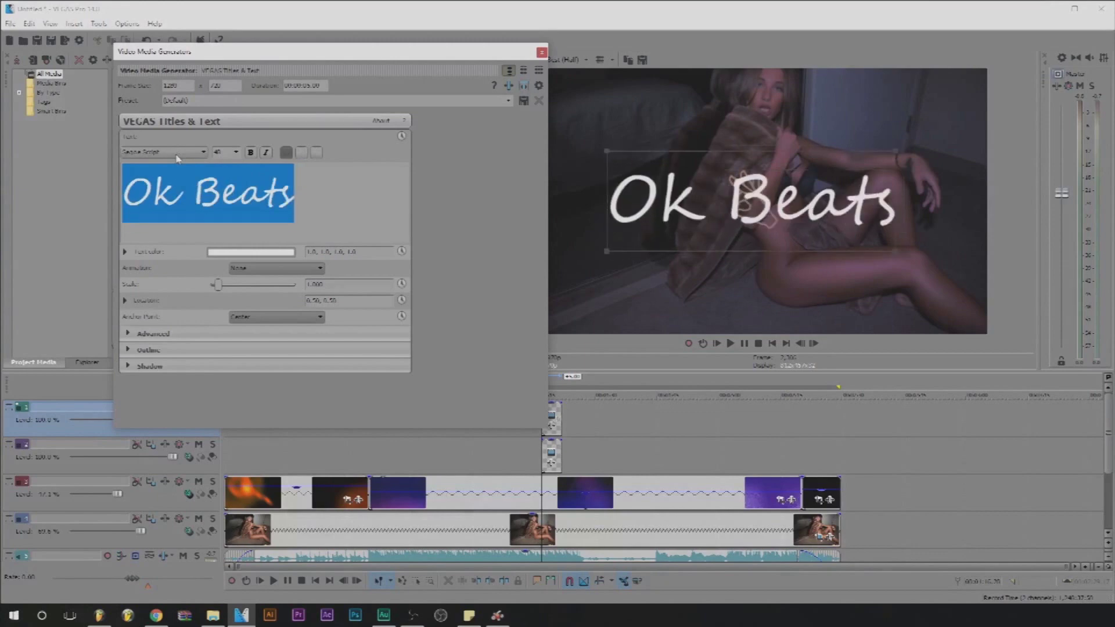
scroll(177, 154, "down", 4)
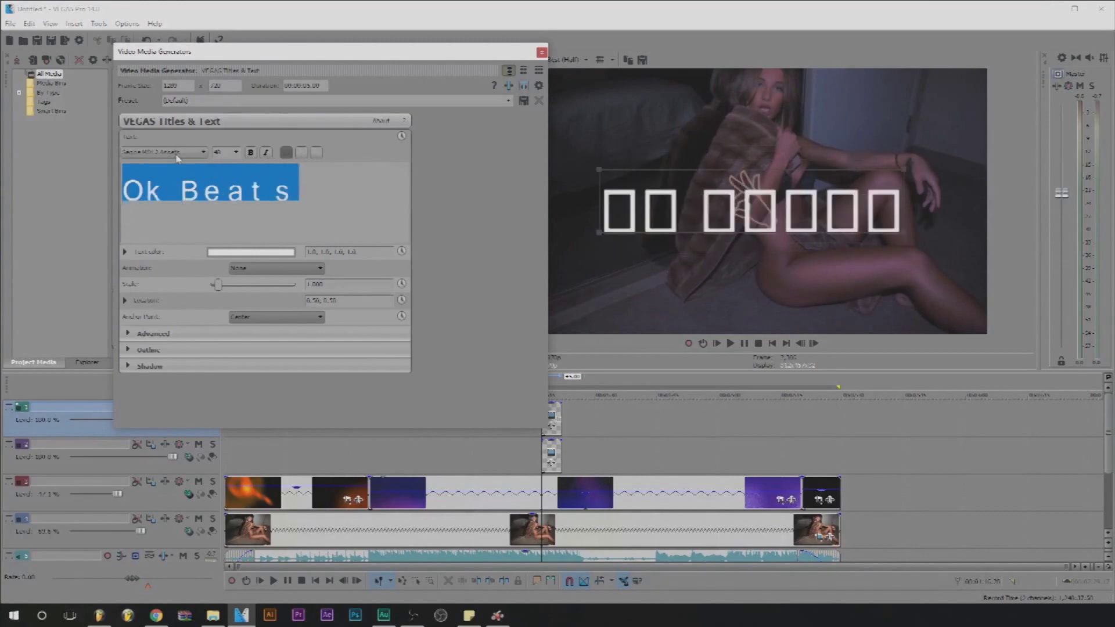
scroll(177, 153, "down", 3)
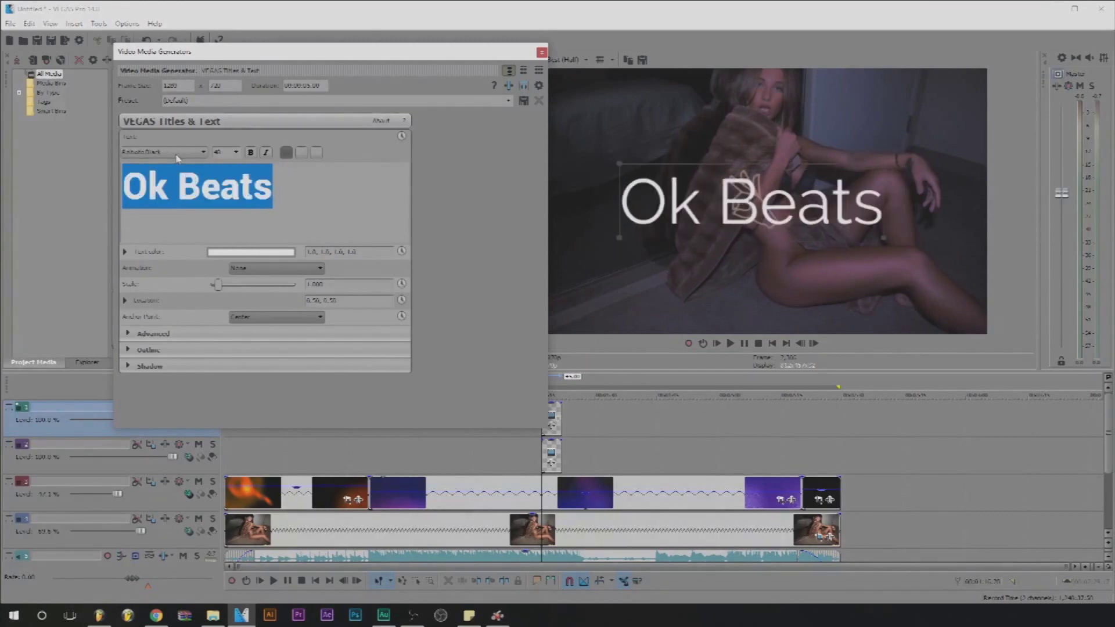
scroll(177, 154, "up", 1)
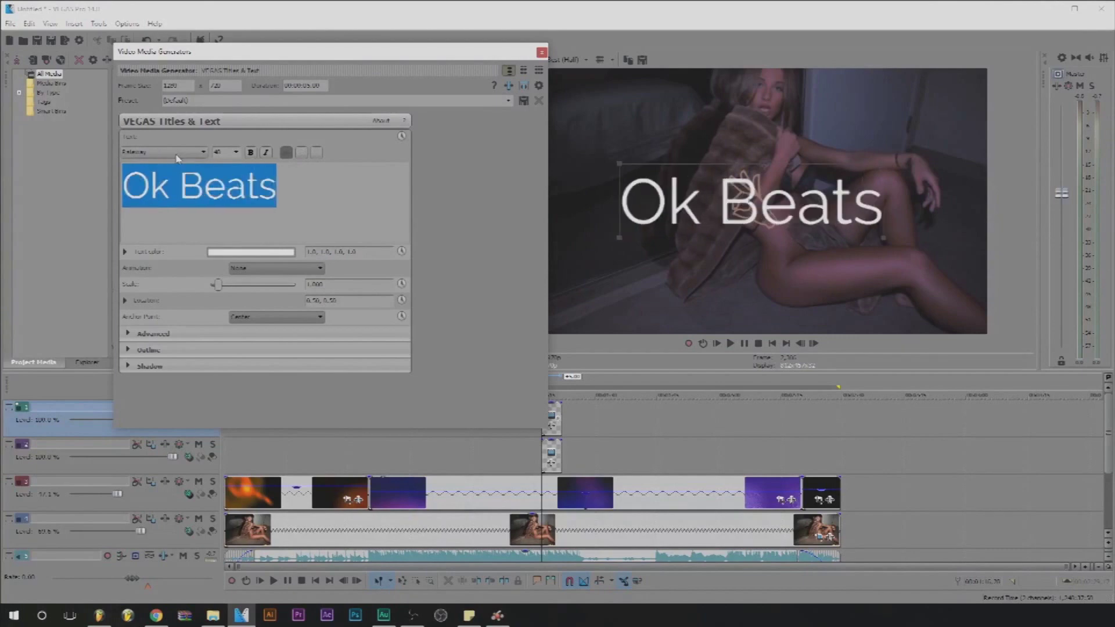
left_click(172, 187)
key("BackSpace")
type("K")
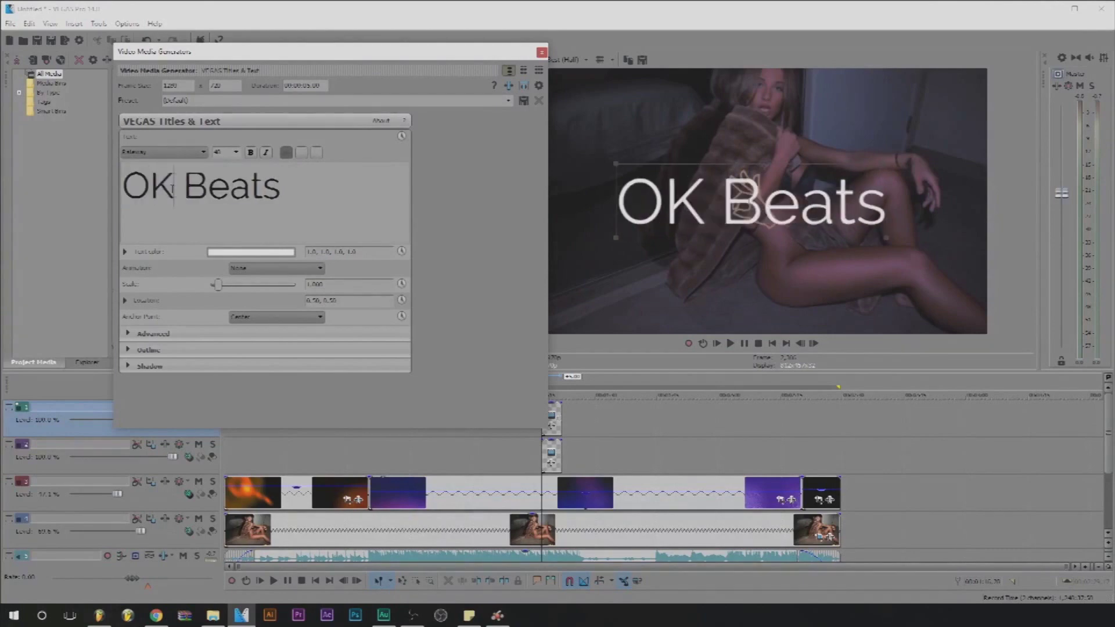
Step: Try another font on "Beats", return to Raleway, and make "Beats" bold italic and "OK" italic
left_click_drag(293, 186, 219, 173)
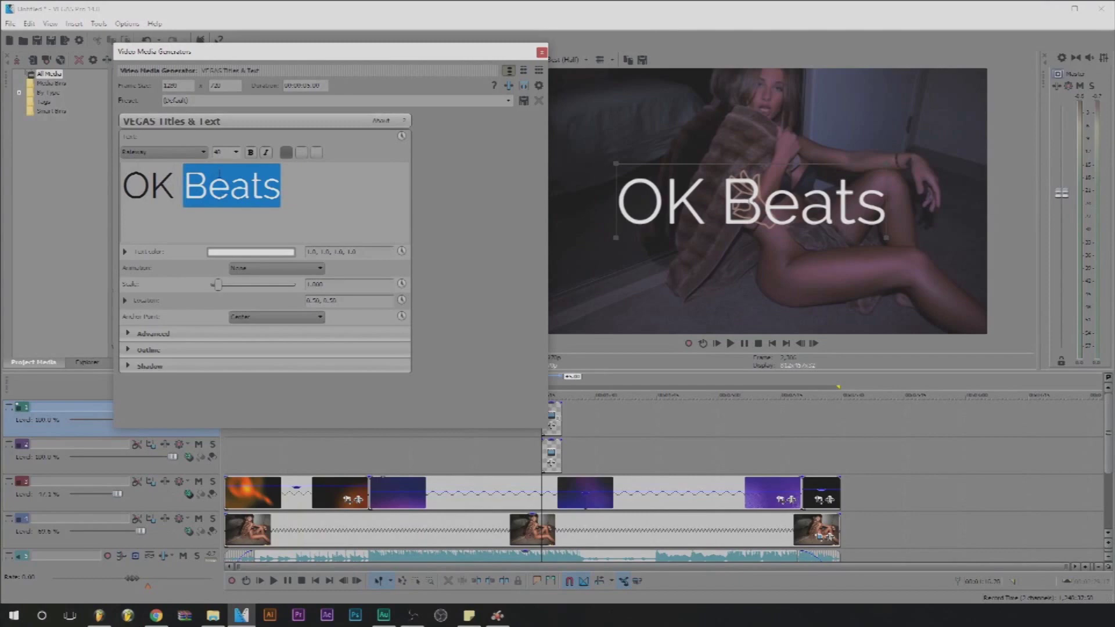
scroll(189, 157, "down", 2)
scroll(189, 156, "up", 3)
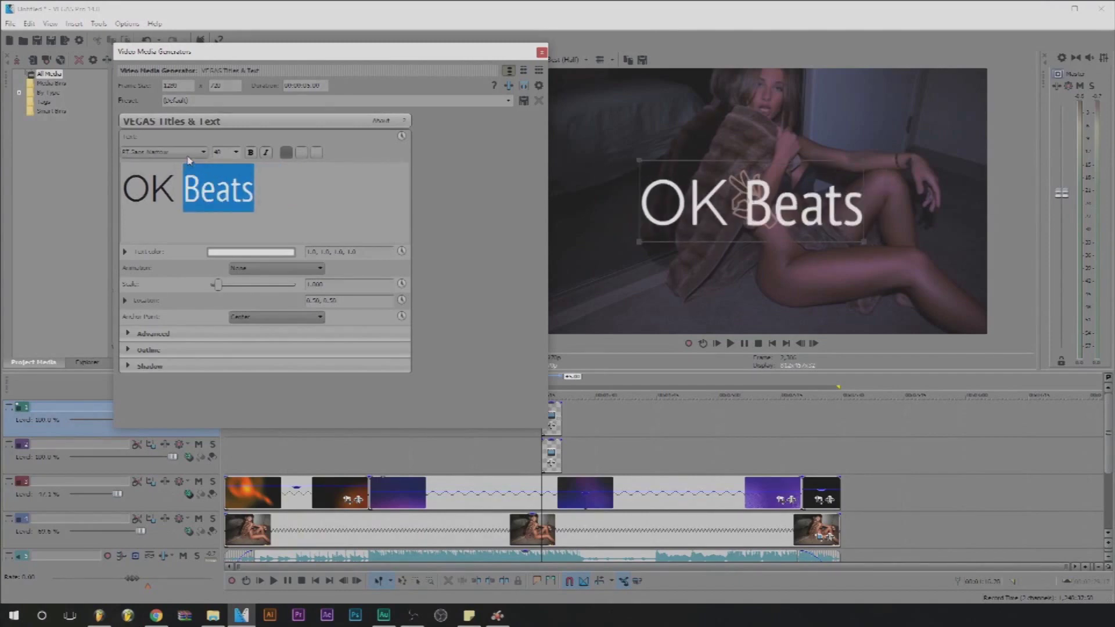
scroll(189, 157, "down", 1)
left_click(251, 153)
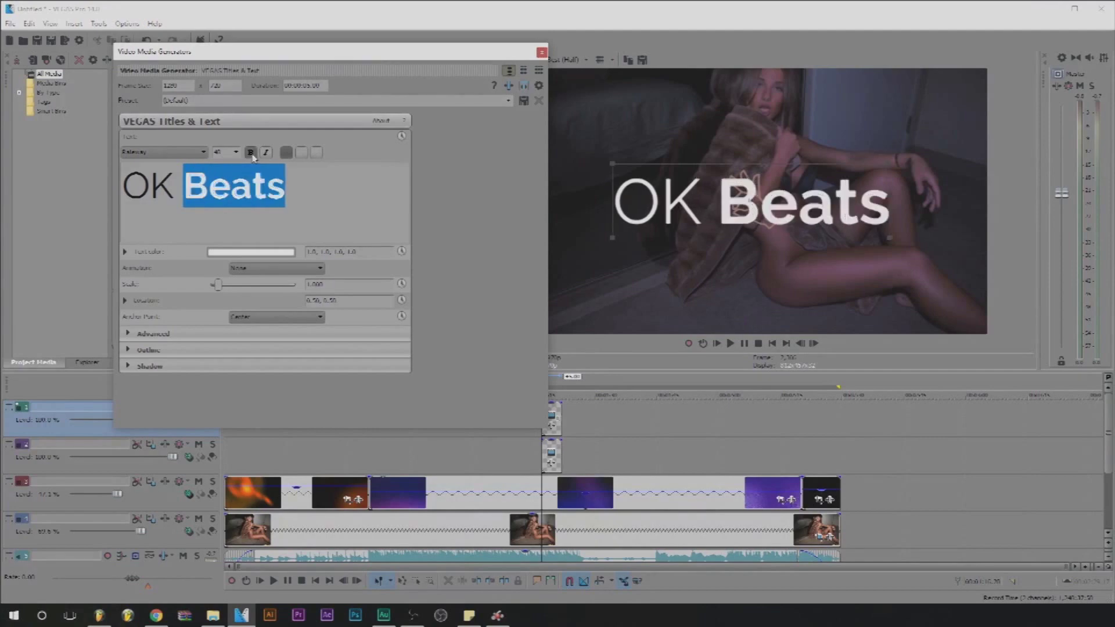
left_click(266, 153)
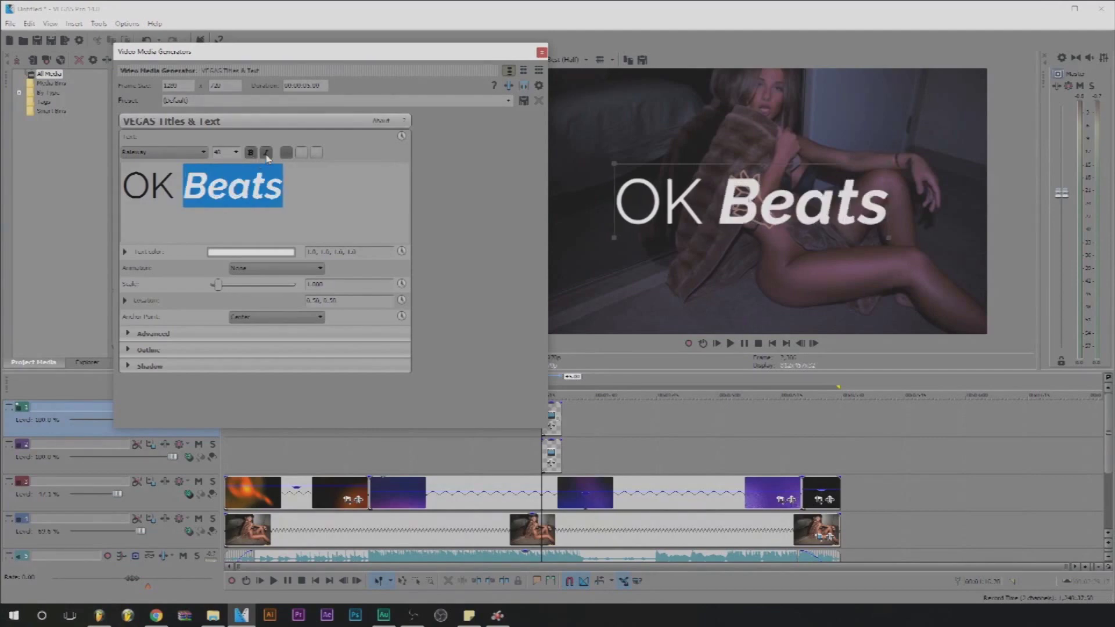
double_click(152, 185)
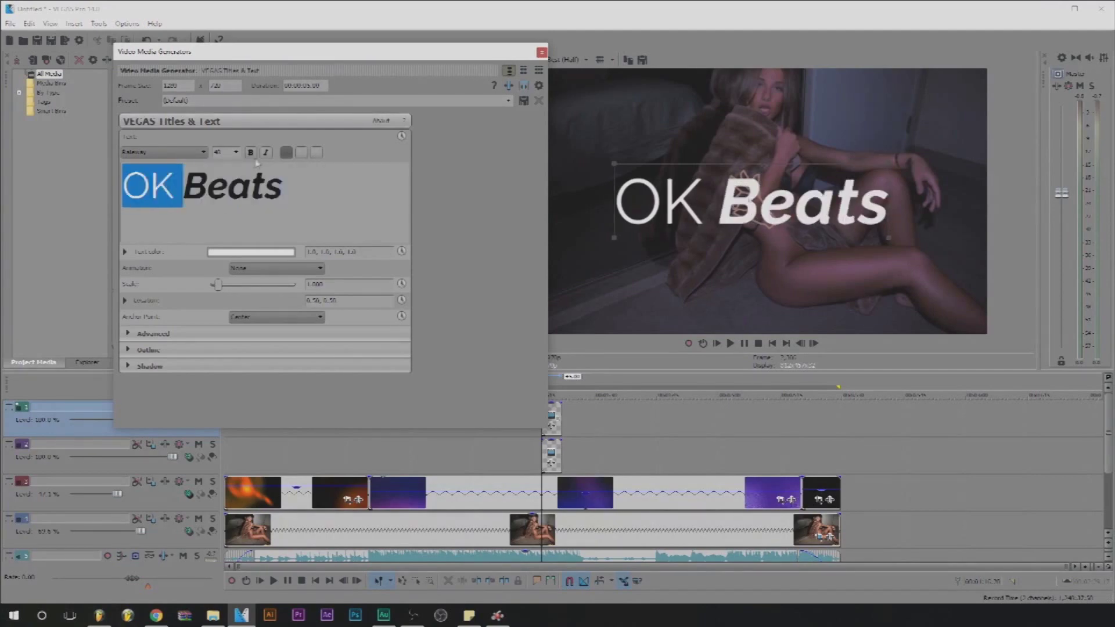
left_click(267, 153)
left_click(180, 187)
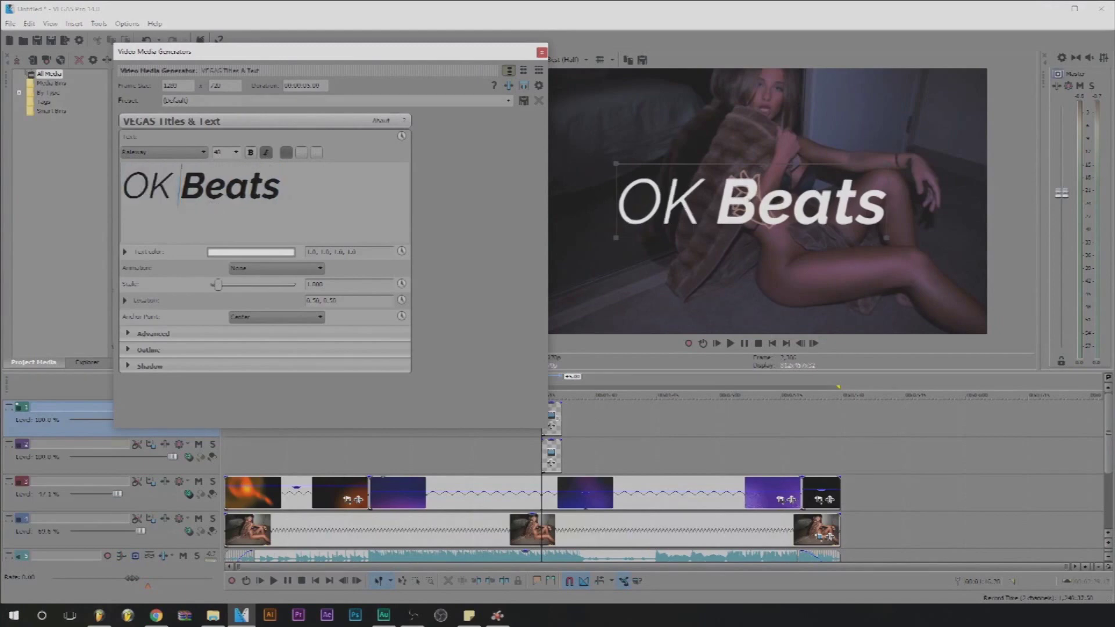
Step: Cut "Beats" out of the title so it holds only "OK", and close the generator
double_click(180, 186)
left_click(179, 186)
double_click(295, 188)
key("ctrl+c")
right_click(242, 193)
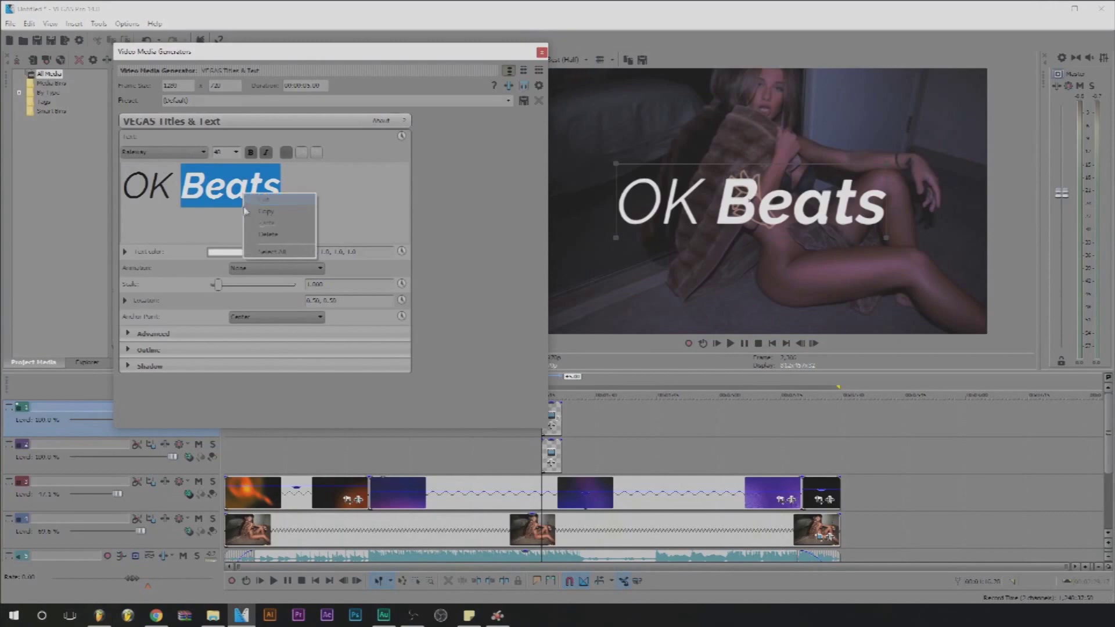
left_click(273, 209)
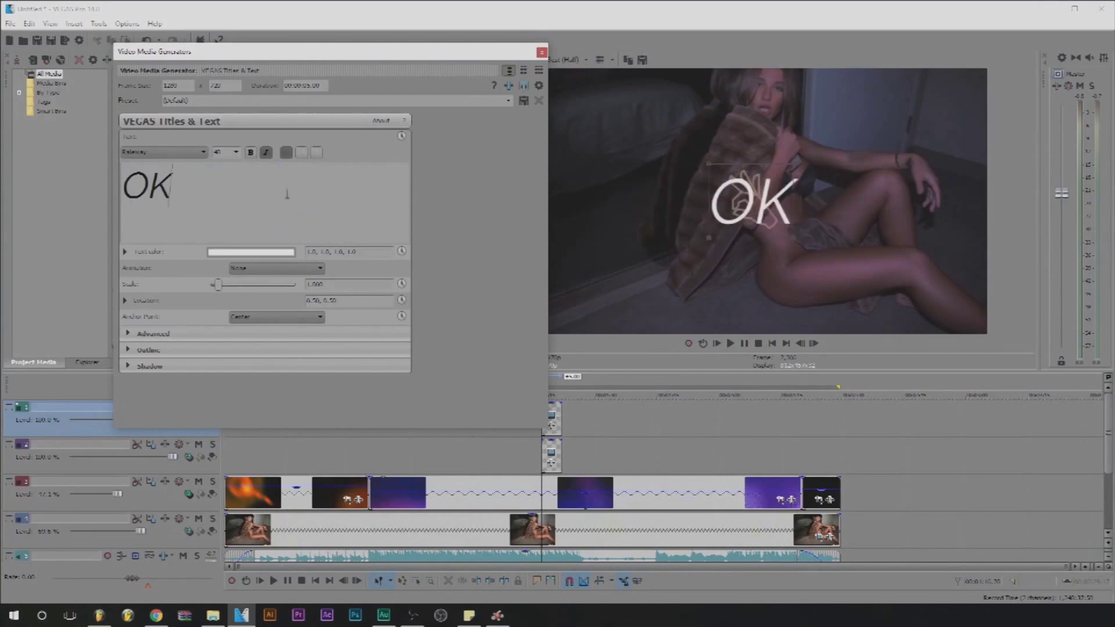
left_click(541, 52)
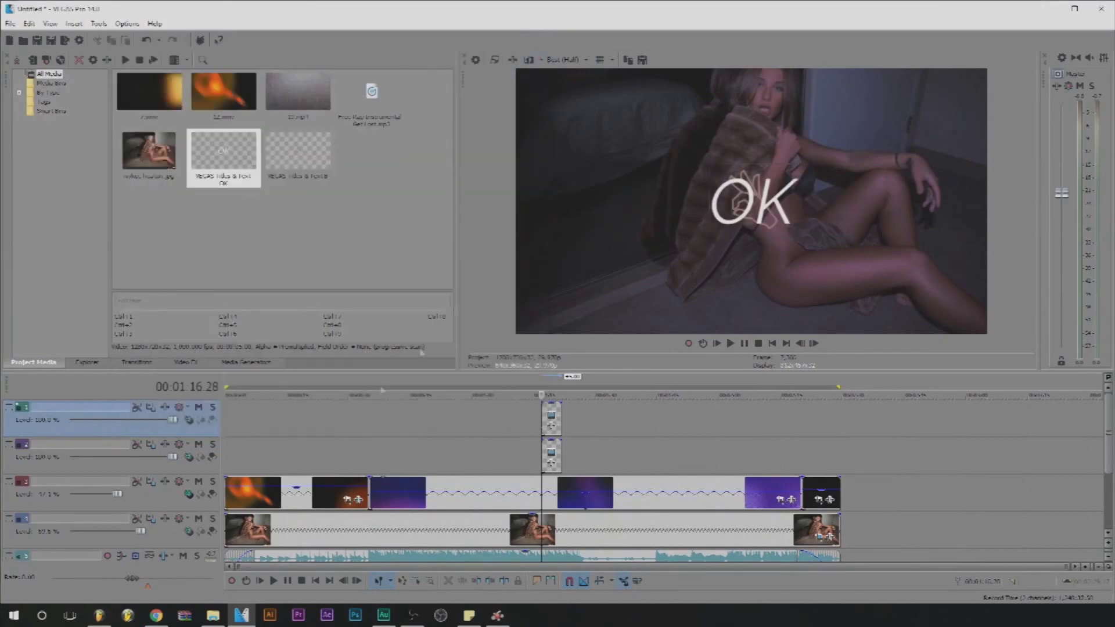
Step: Insert another video track with a text event at 00:01:16.28 and replace its sample text with the cut "Beats"
right_click(191, 433)
left_click(243, 278)
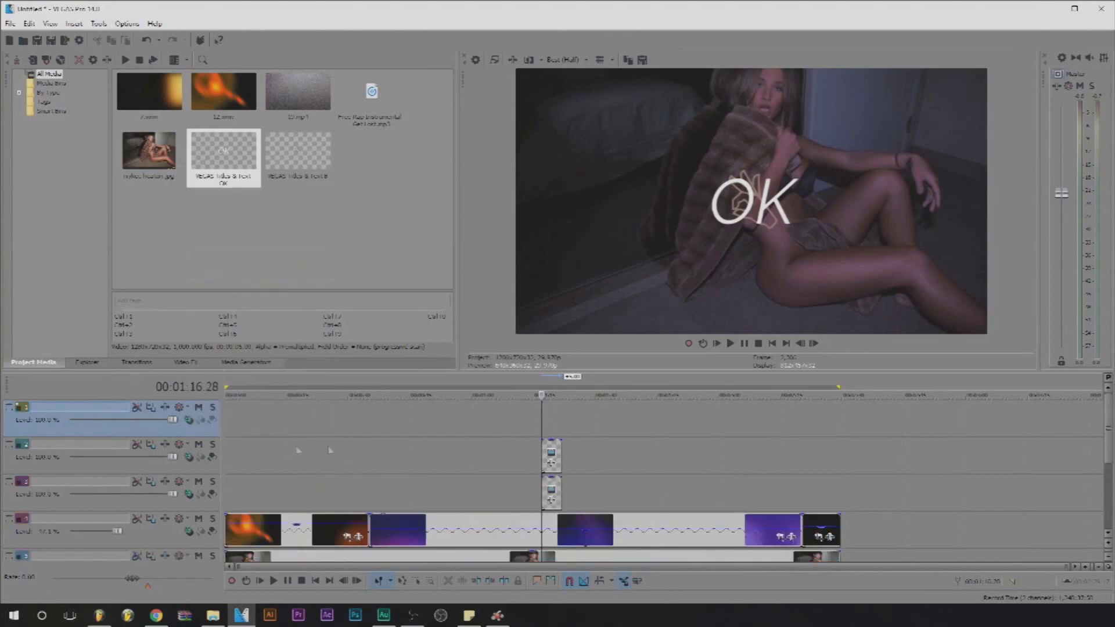
right_click(544, 427)
left_click(581, 407)
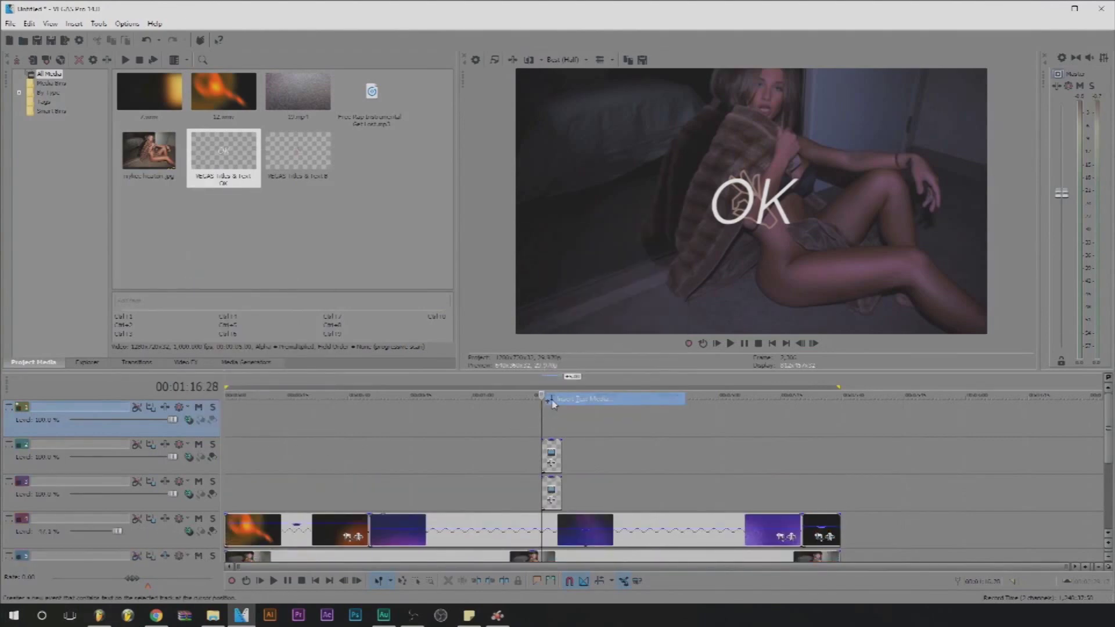
key("ctrl+a")
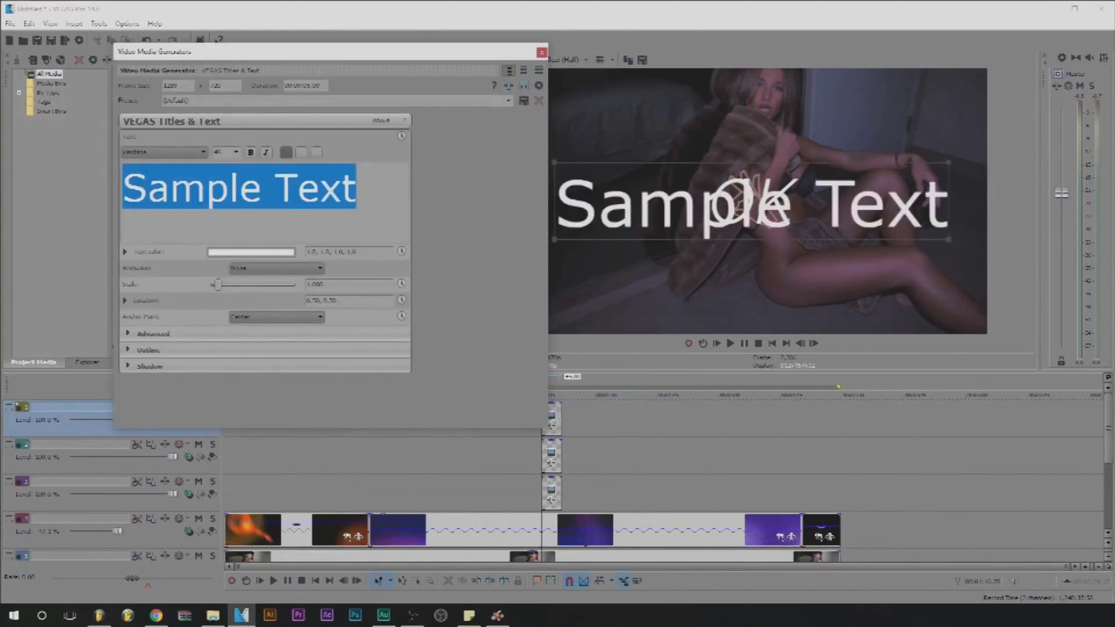
key("ctrl+v")
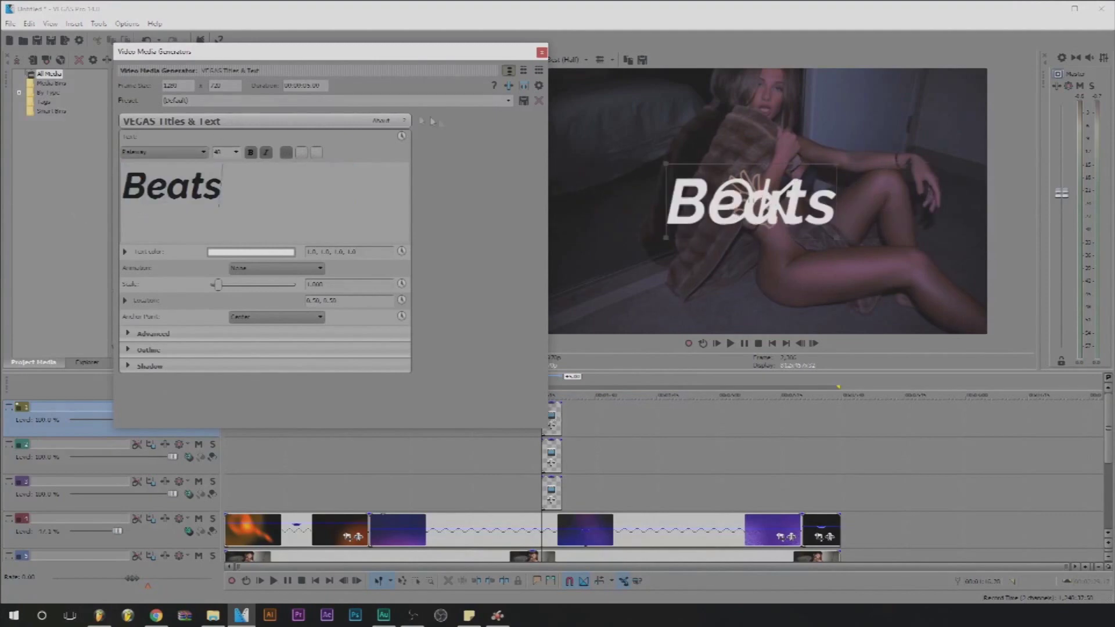
Step: Move the "Beats" text below "OK", recolour it with a tone sampled from the preview image, and close the generator
left_click_drag(821, 213, 820, 275)
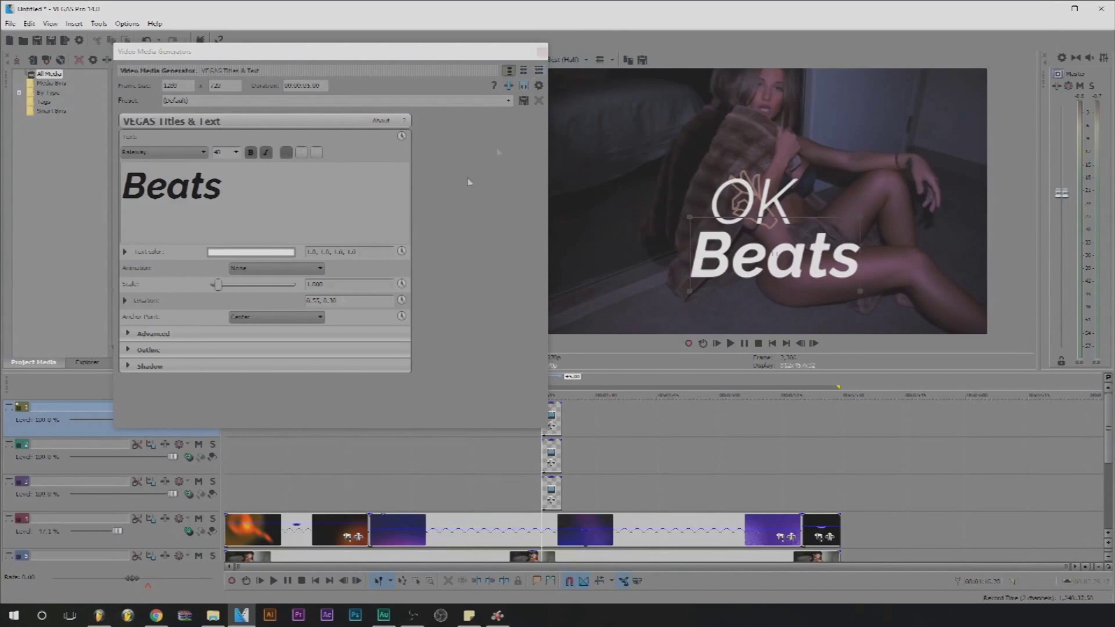
left_click(273, 251)
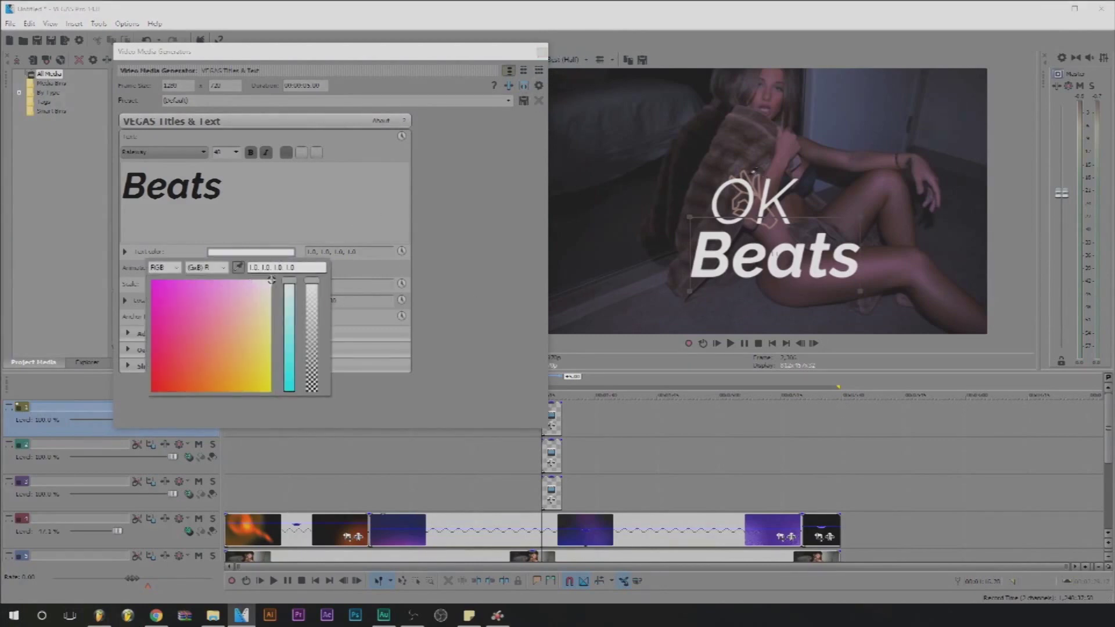
left_click(238, 268)
left_click(746, 177)
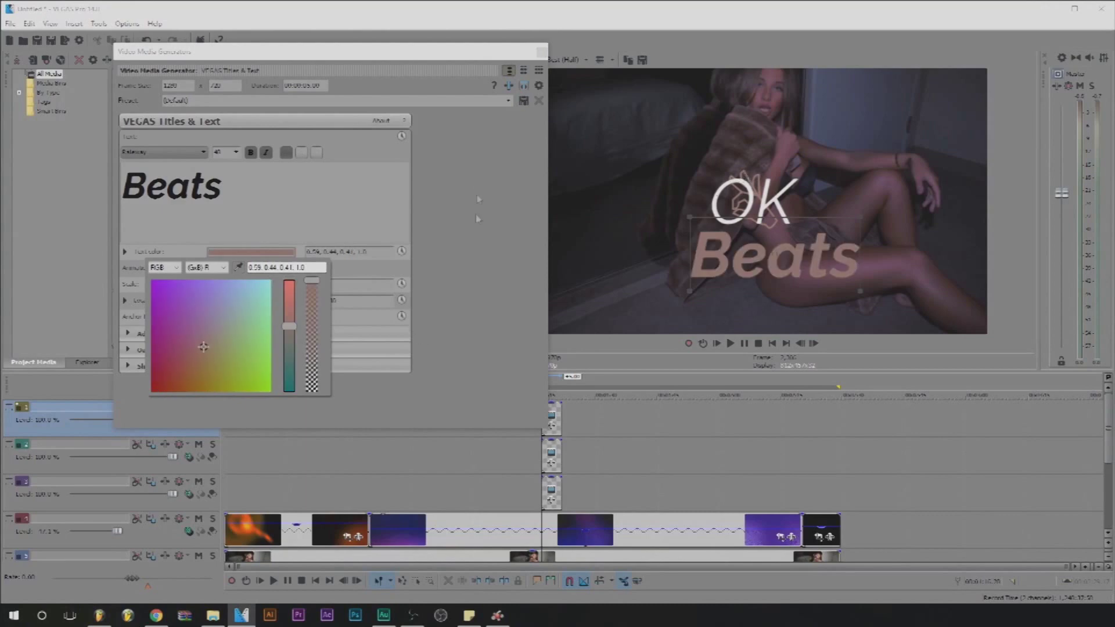
left_click(537, 55)
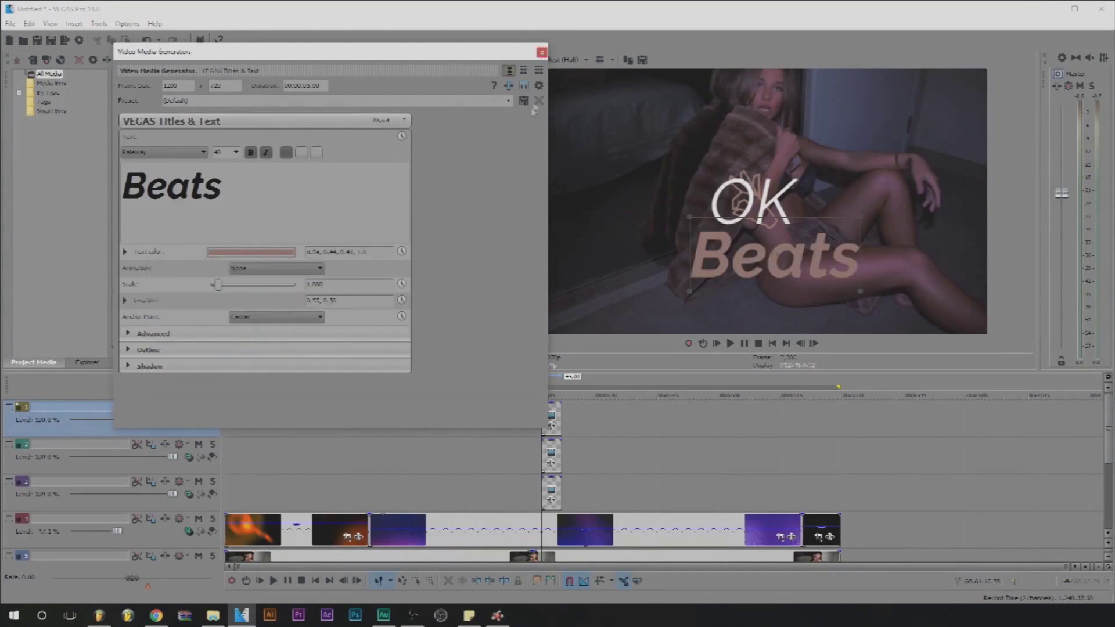
left_click(541, 52)
Step: Reopen the "Beats" title, scale it down to roughly half size below "OK", and close the generator
left_click(553, 426)
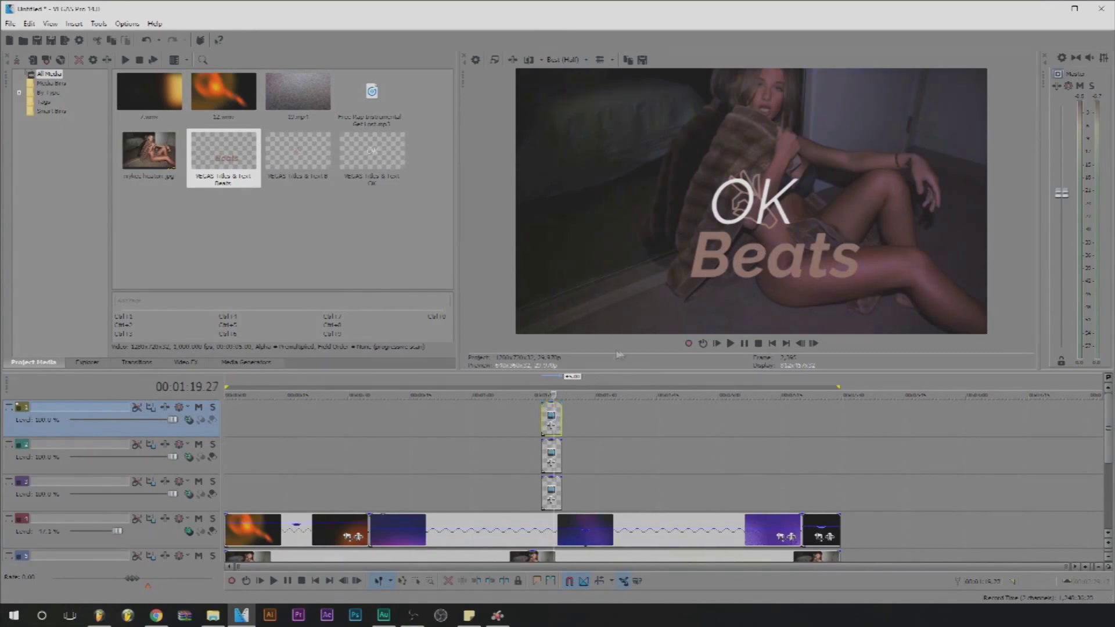
left_click(551, 416)
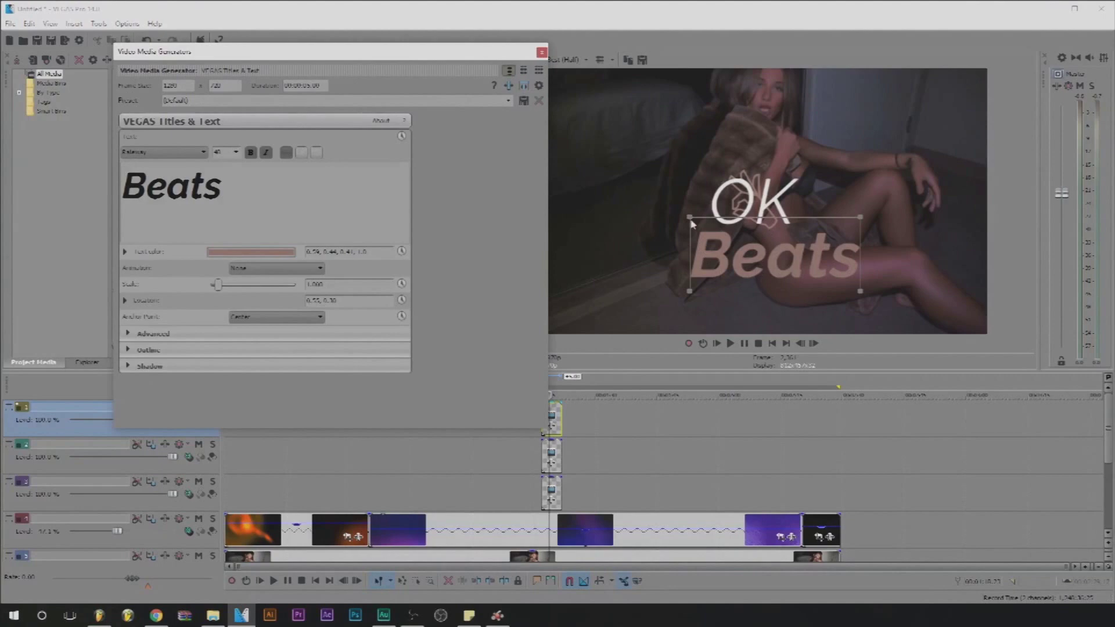
left_click_drag(689, 220, 776, 253)
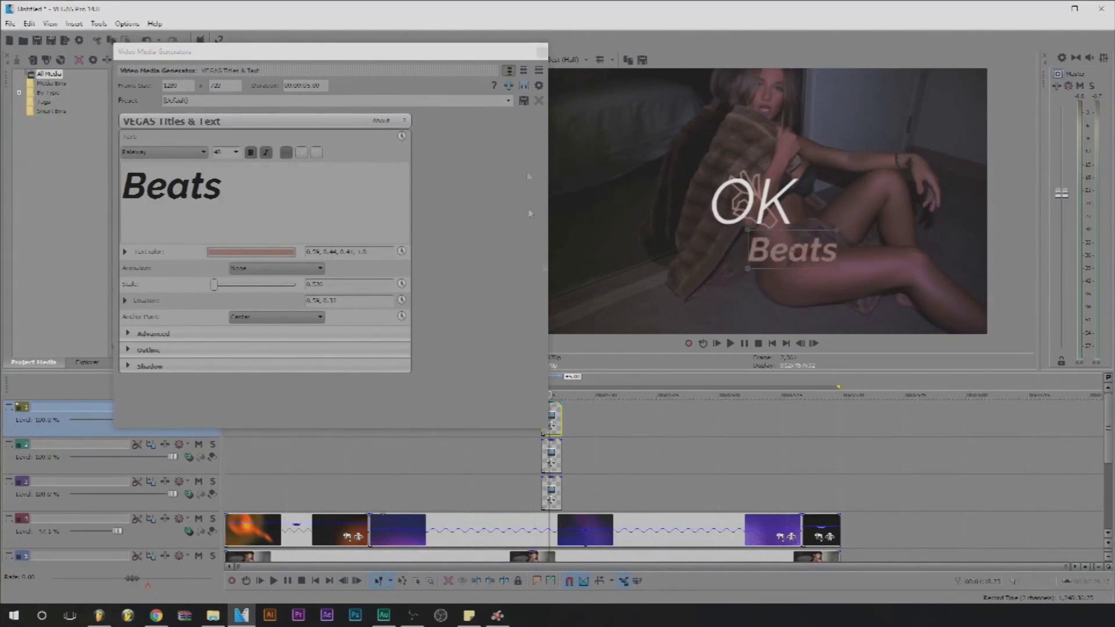
left_click(541, 52)
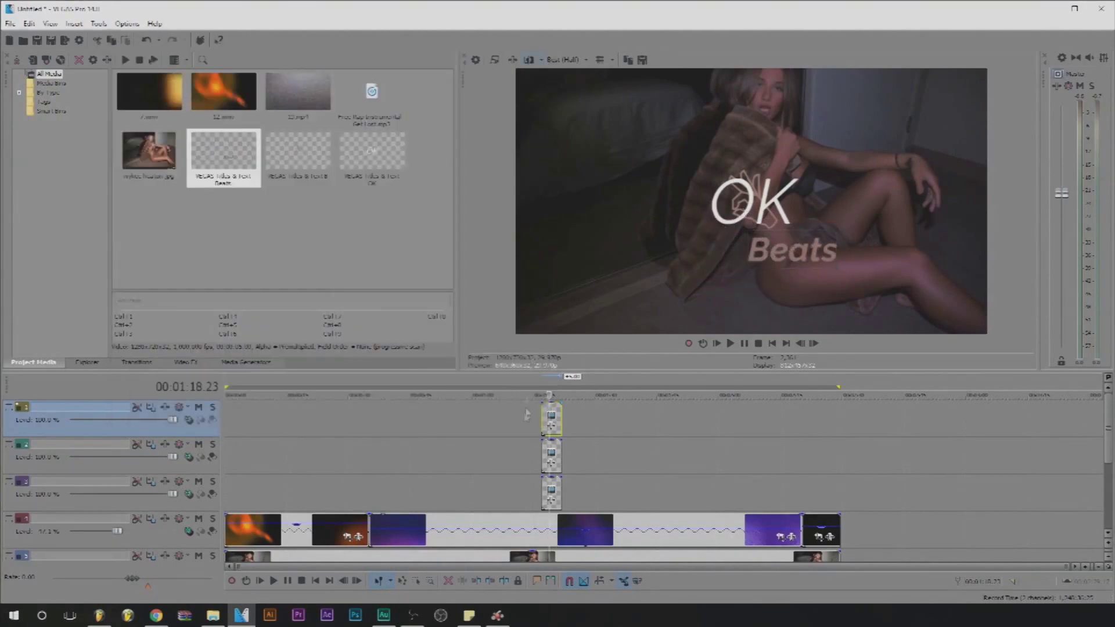
Step: Open the "OK" title, scale it down to about 0.6, and place it directly before "Beats" on the same line
left_click(556, 460)
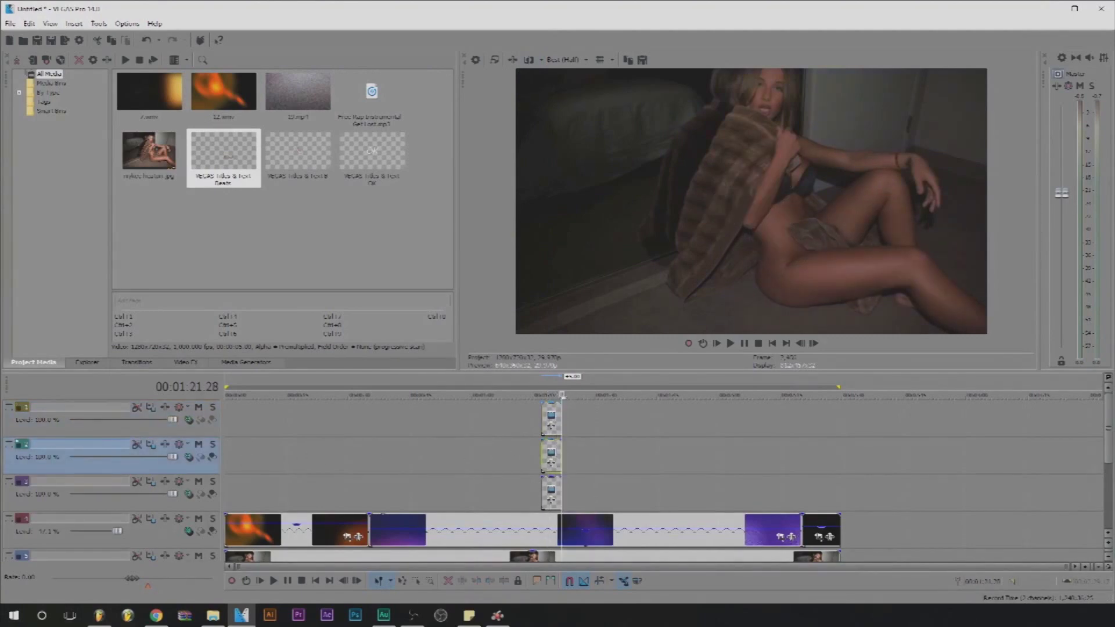
key("space")
key("space")
left_click(551, 454)
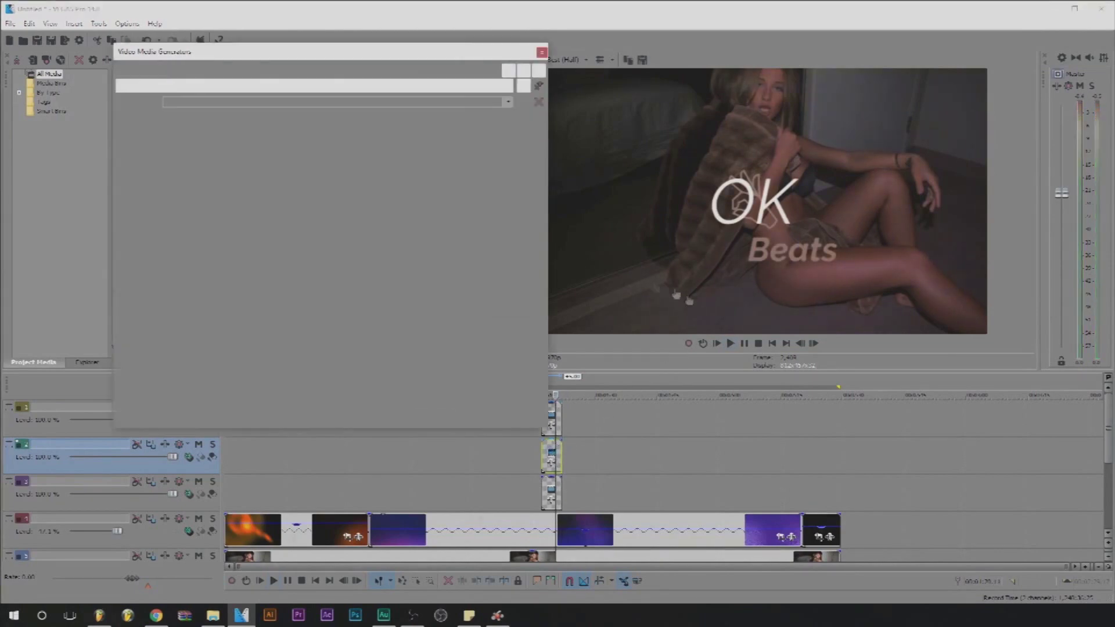
left_click_drag(747, 207, 717, 250)
left_click_drag(765, 213, 733, 257)
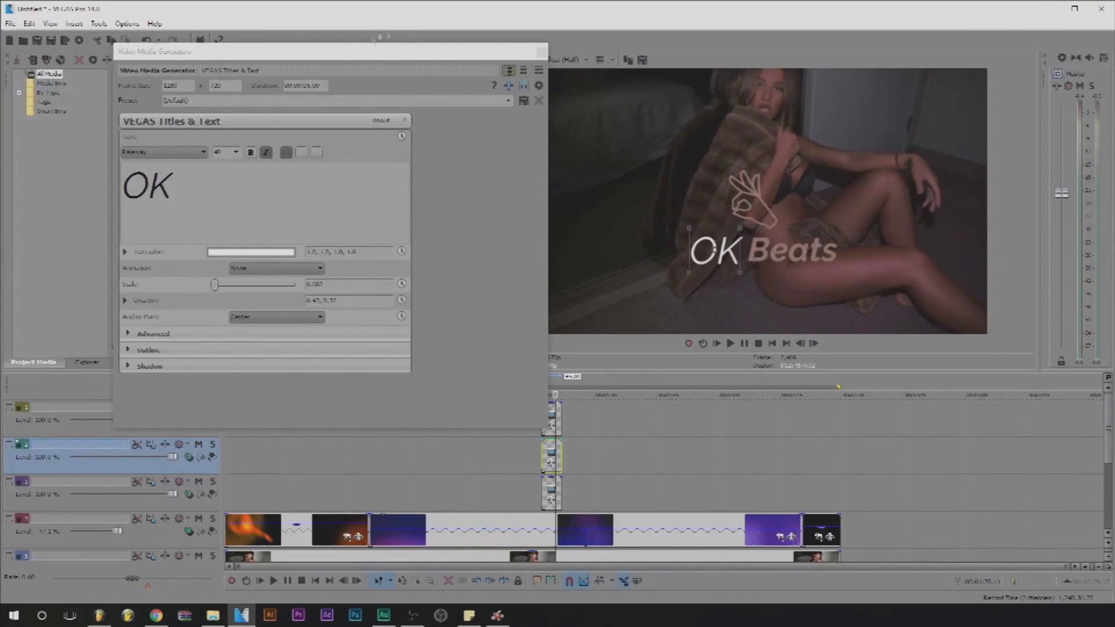
left_click(540, 52)
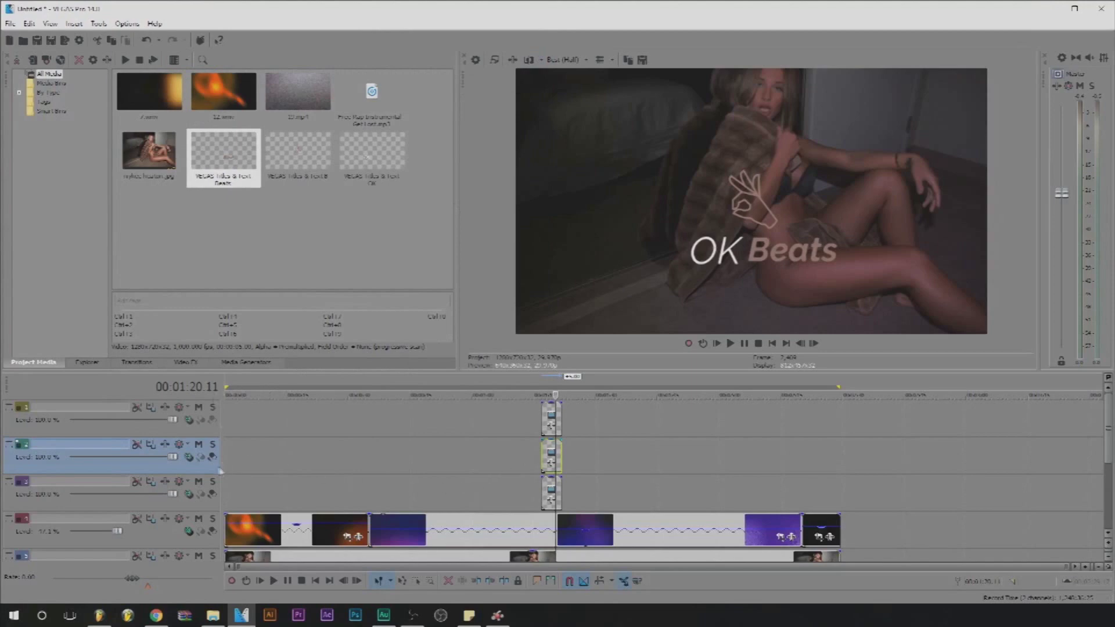
Step: Delete the "OK" title's track and extend the "Beats" title to read "OkeyeBeats"
key("Delete")
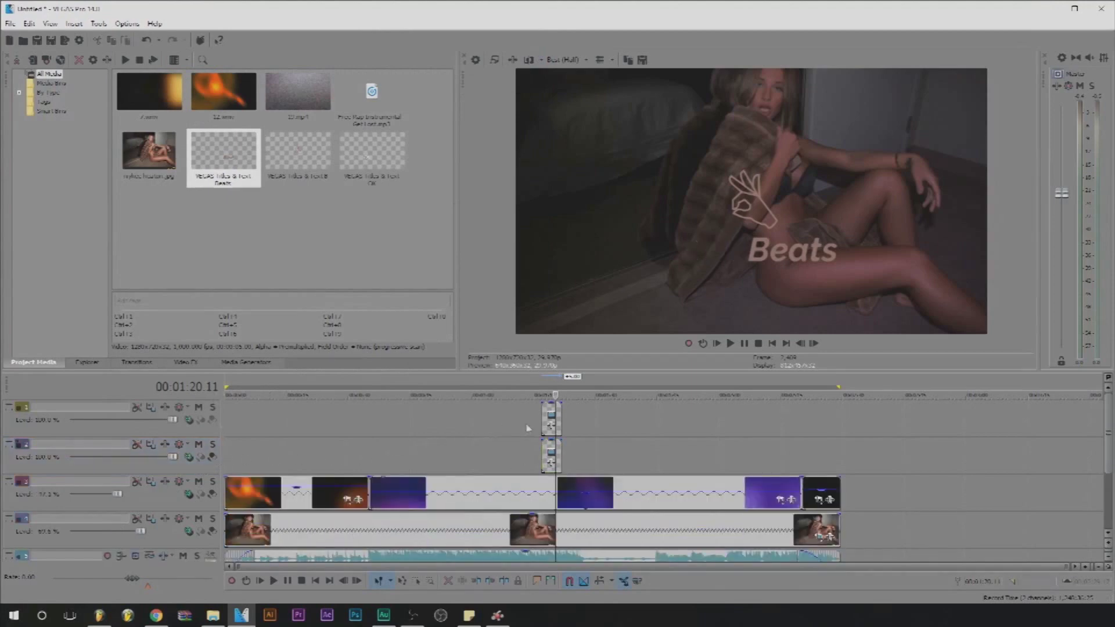
left_click(551, 416)
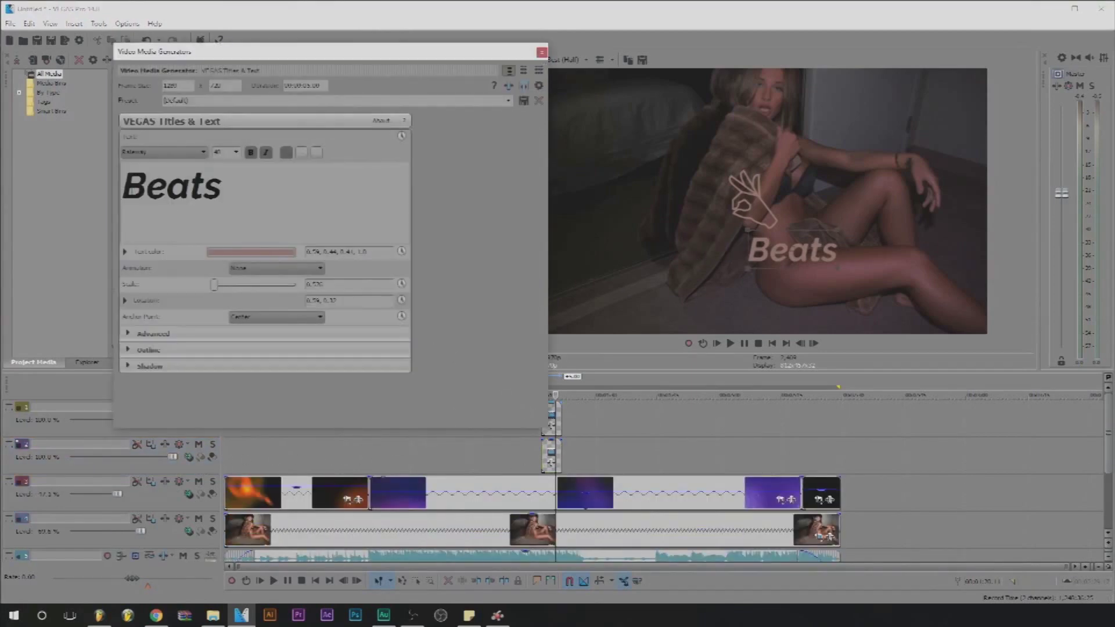
type("OK")
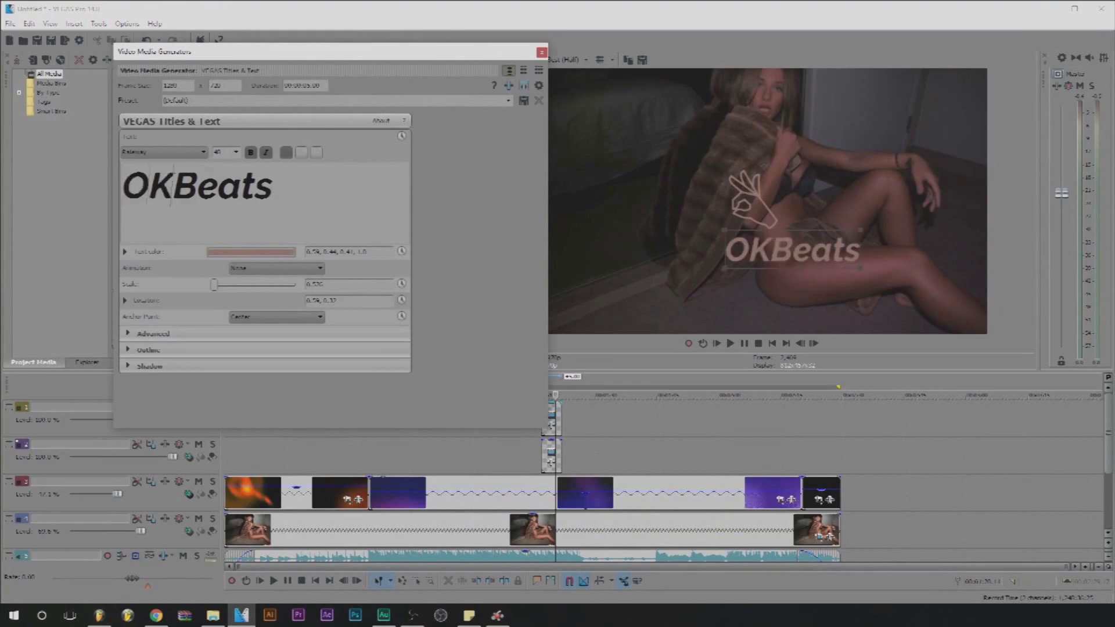
key("BackSpace")
type("ke")
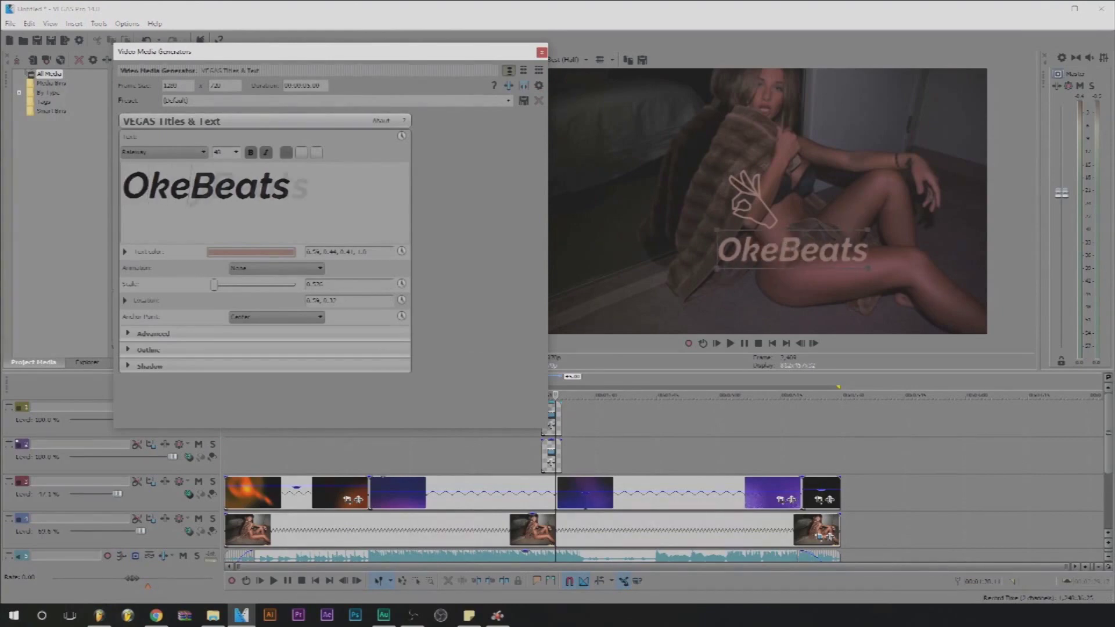
type("ye")
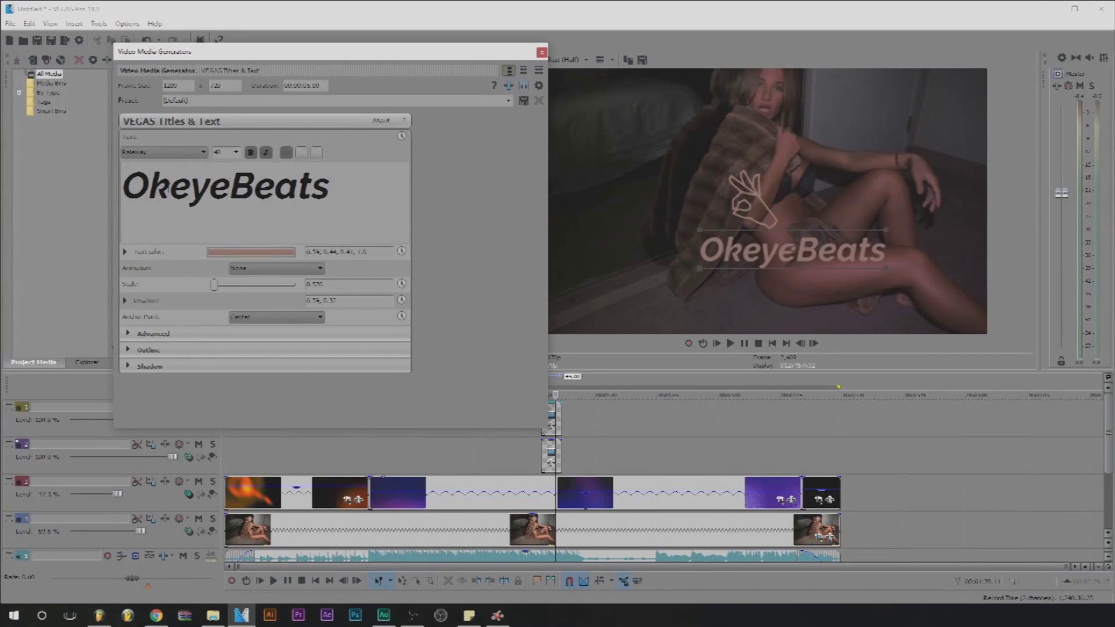
key("BackSpace")
type("K")
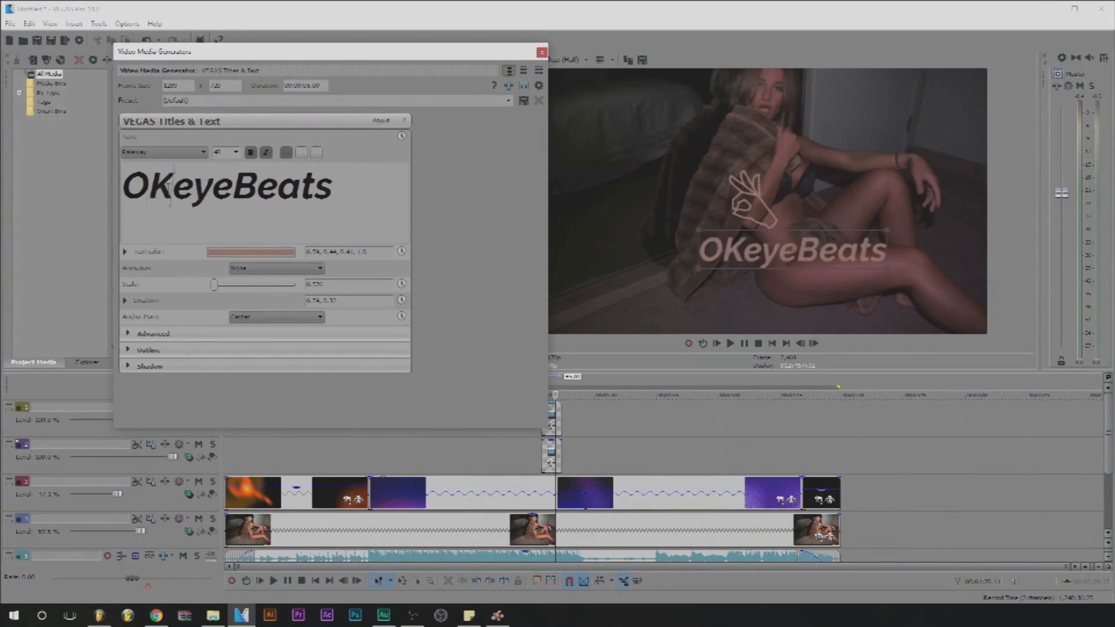
key("BackSpace")
type("k")
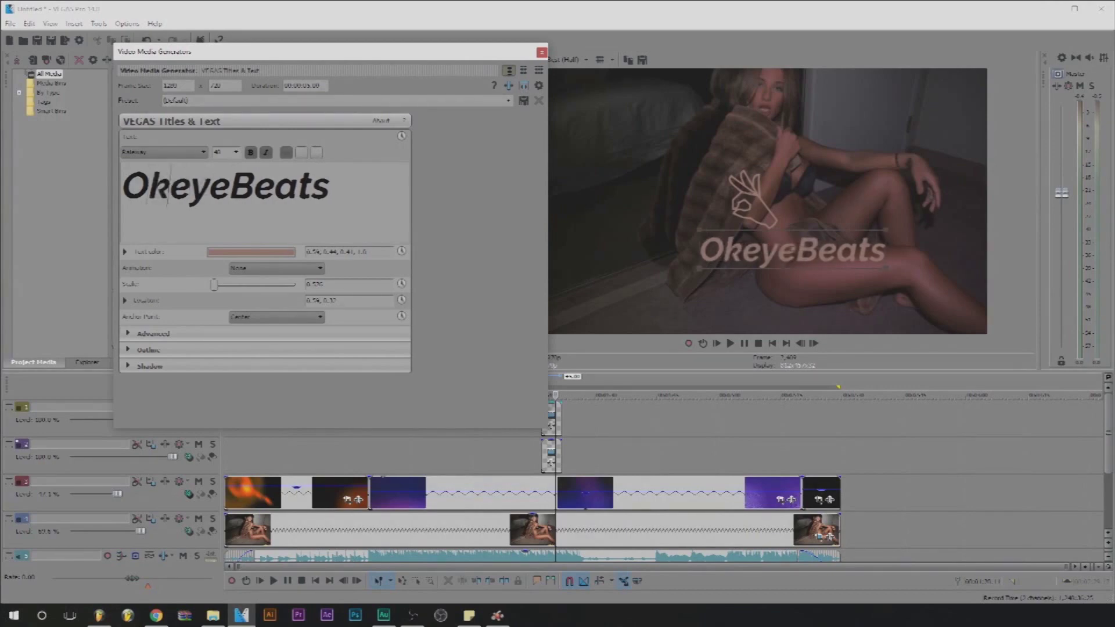
Step: Remove bold from the word "Okeye" while keeping "Beats" bold, with no space between the words
left_click(231, 186)
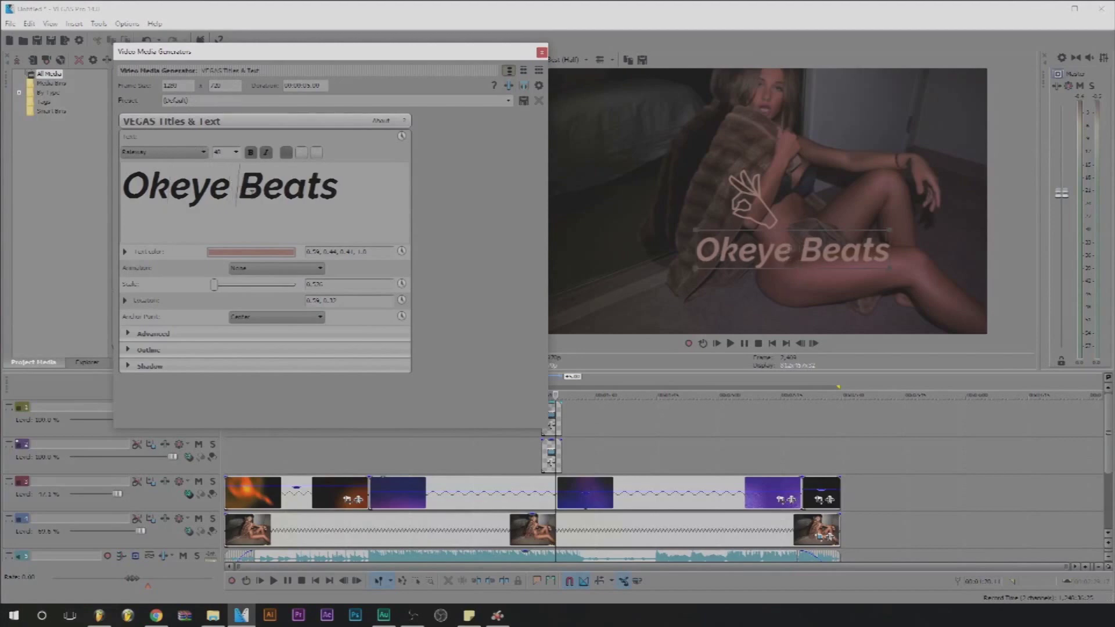
key("BackSpace")
key("shift+Home")
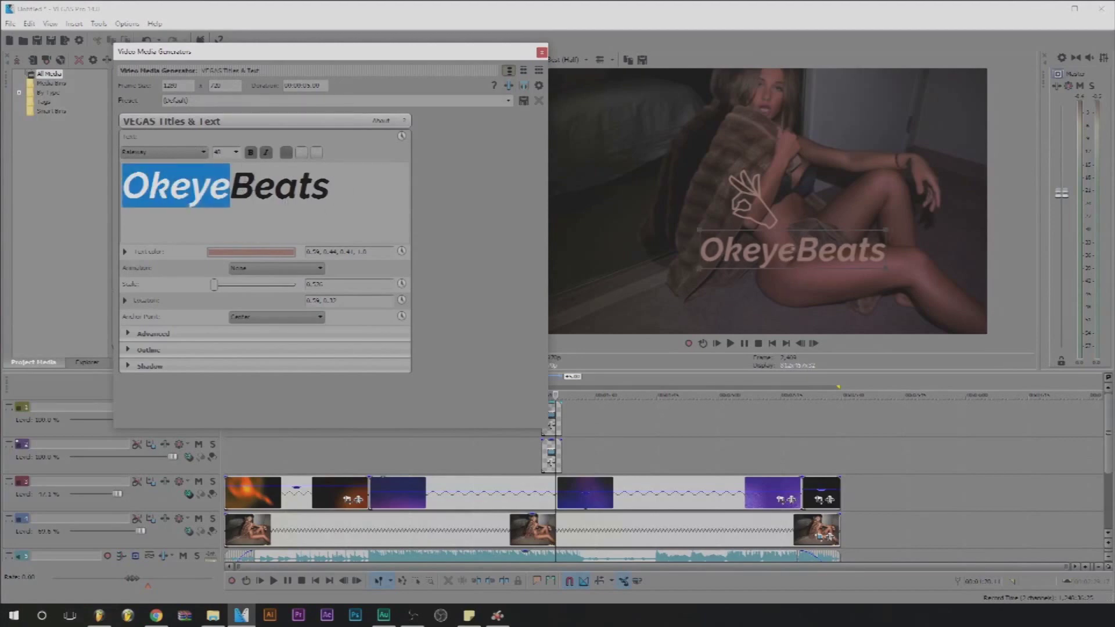
left_click(250, 153)
left_click(250, 153)
left_click(250, 153)
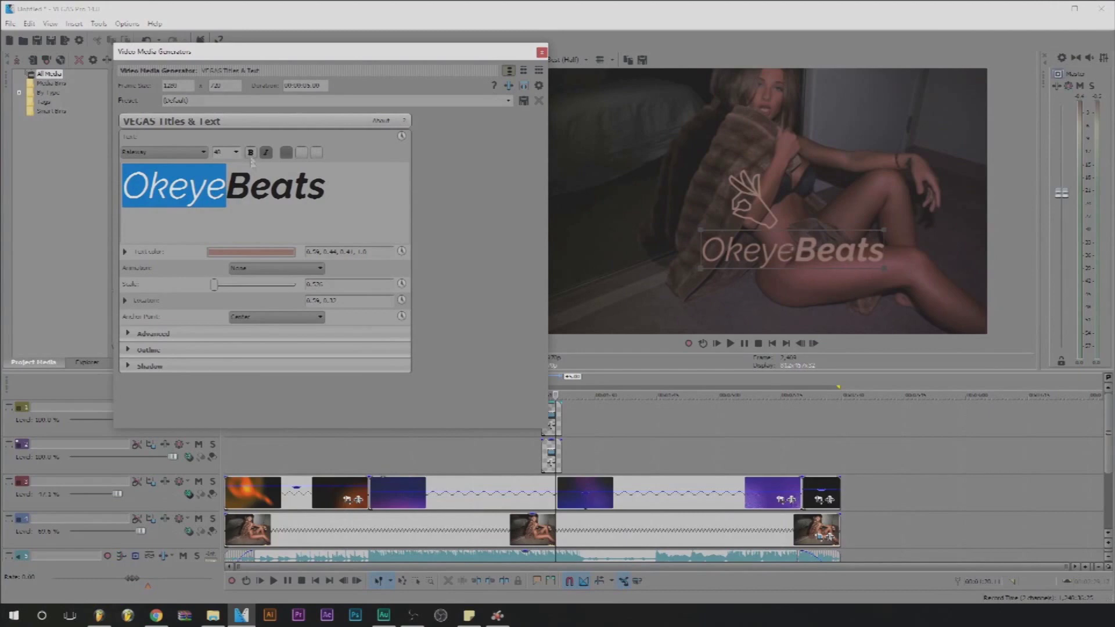
left_click(326, 187)
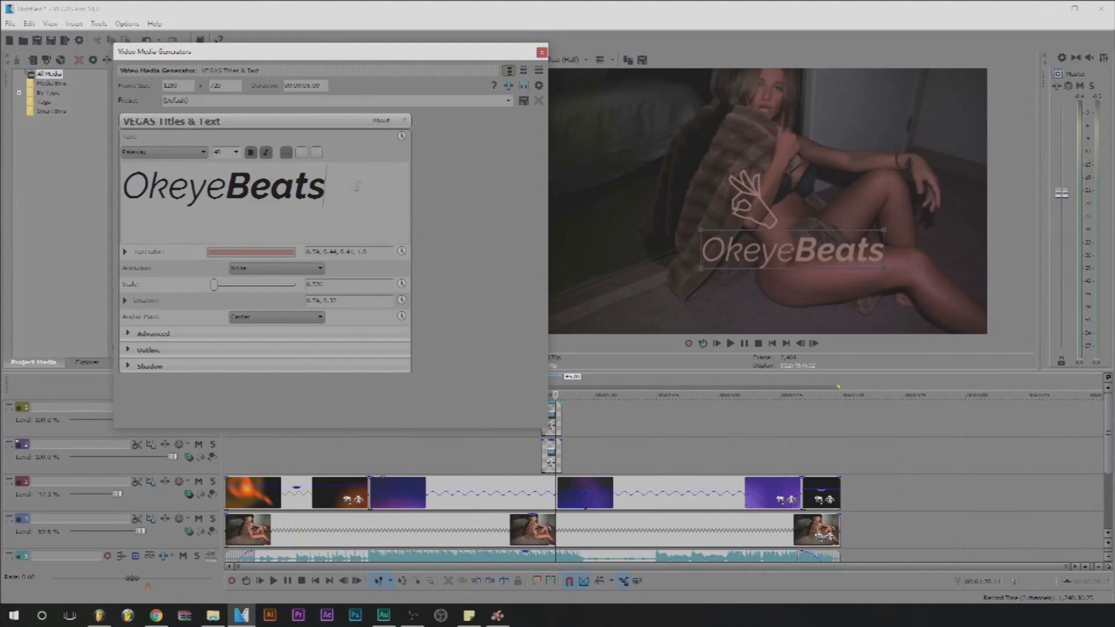
Step: Replace the whole title with the uppercase text "OKEYEBEATZ"
key("ctrl+a")
type("OKEYE")
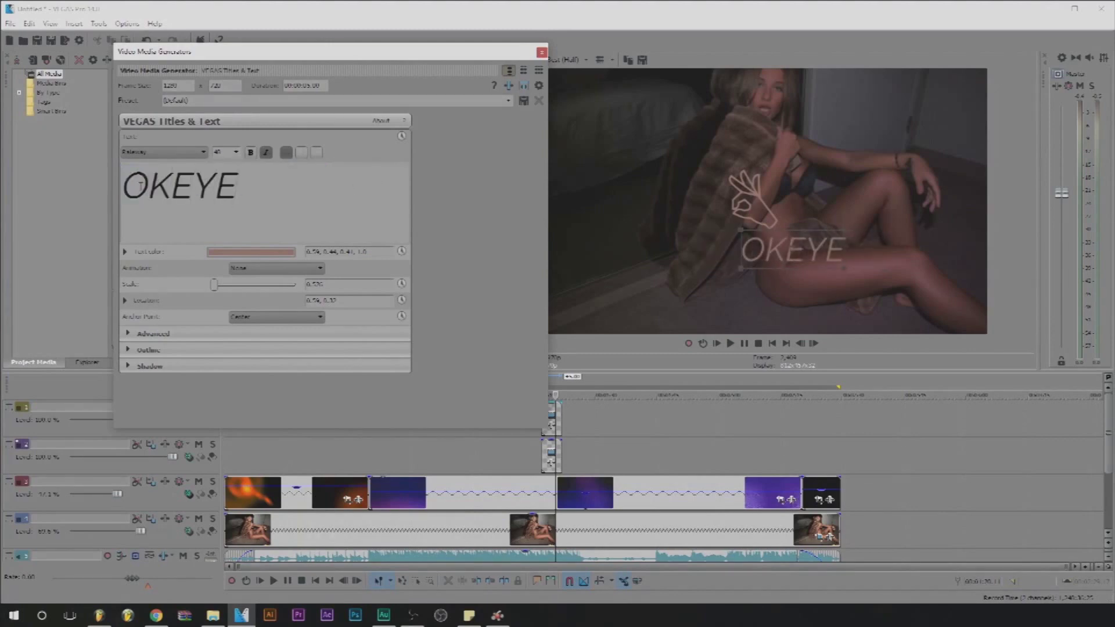
type("BEATS")
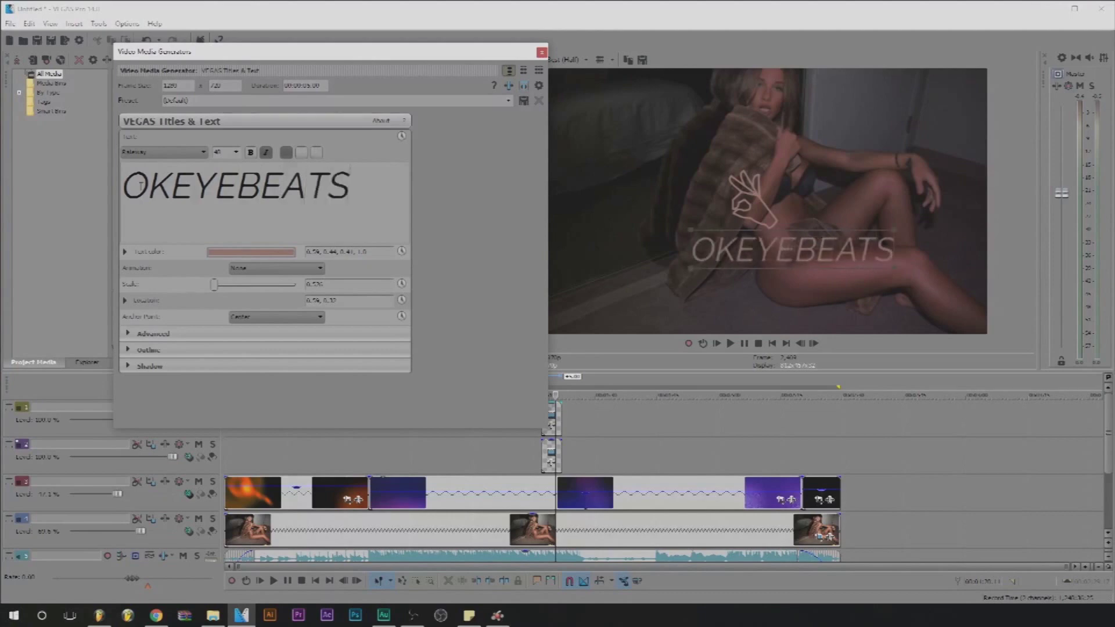
key("BackSpace")
type("Z")
key("BackSpace")
type("S")
key("BackSpace")
type("Z")
Step: Make only the "BEATZ" part of the title bold
double_click(276, 188)
left_click(284, 186)
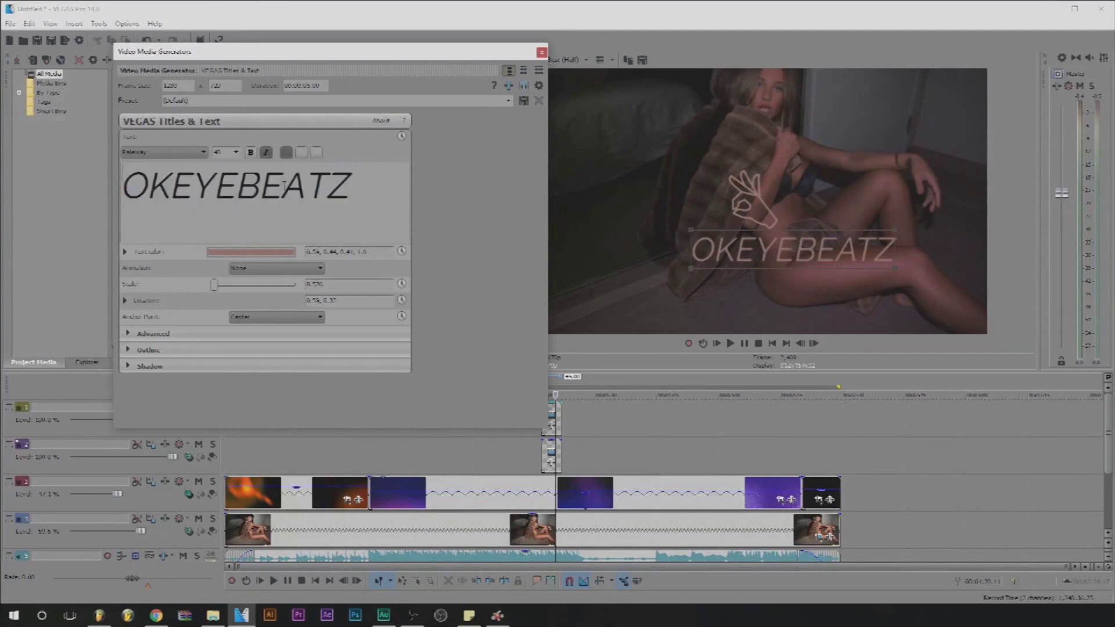
double_click(244, 189)
left_click(243, 189)
left_click_drag(241, 187, 319, 187)
double_click(319, 186)
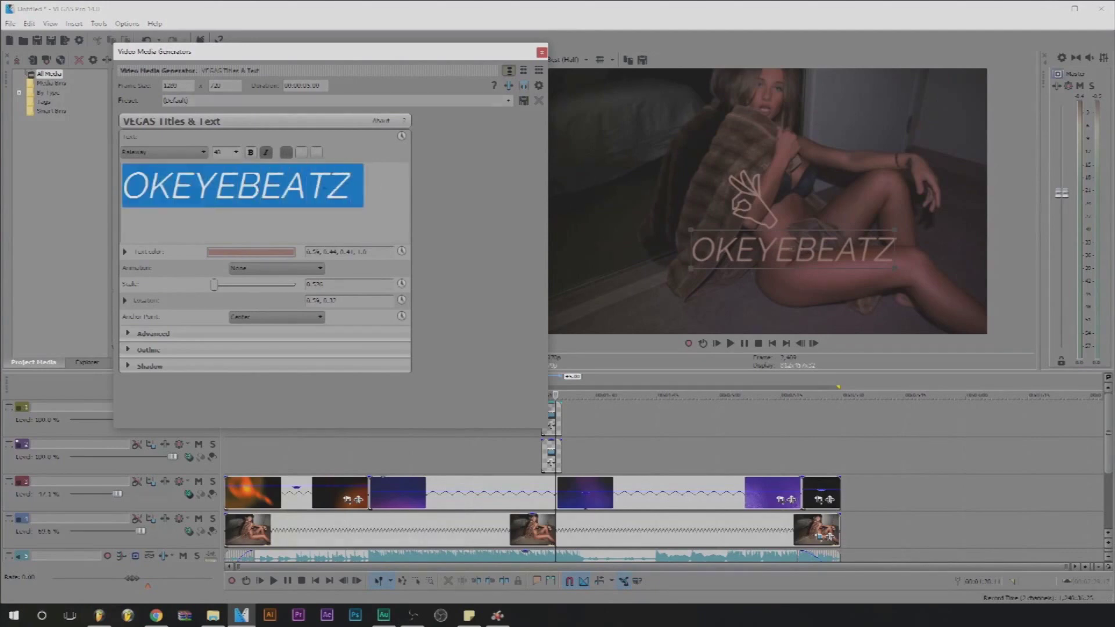
left_click(237, 187)
left_click_drag(237, 187, 343, 187)
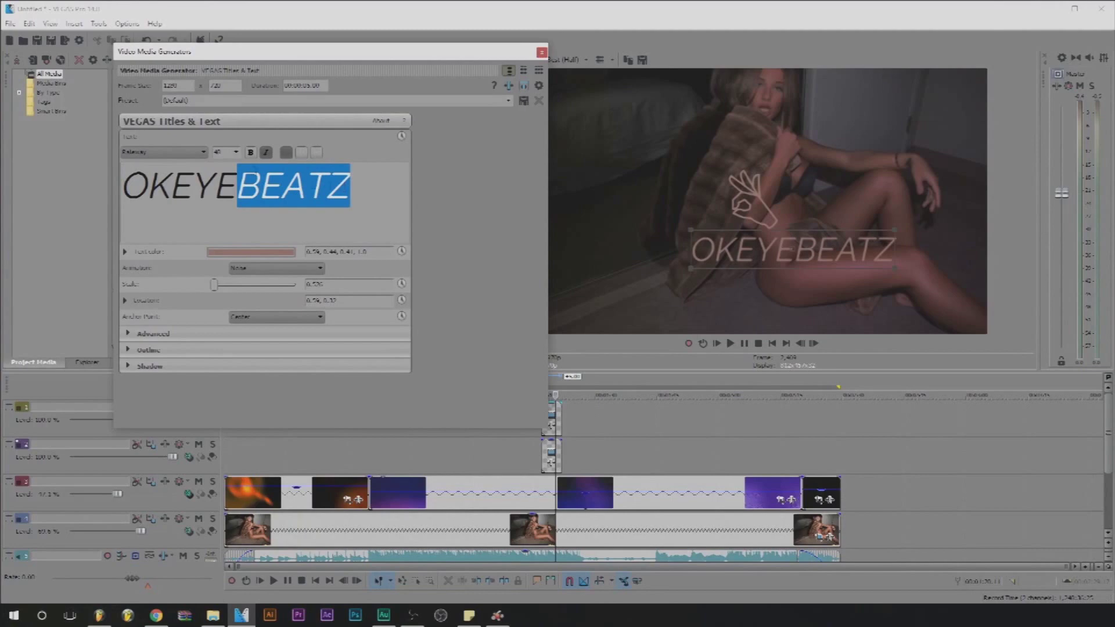
left_click(250, 152)
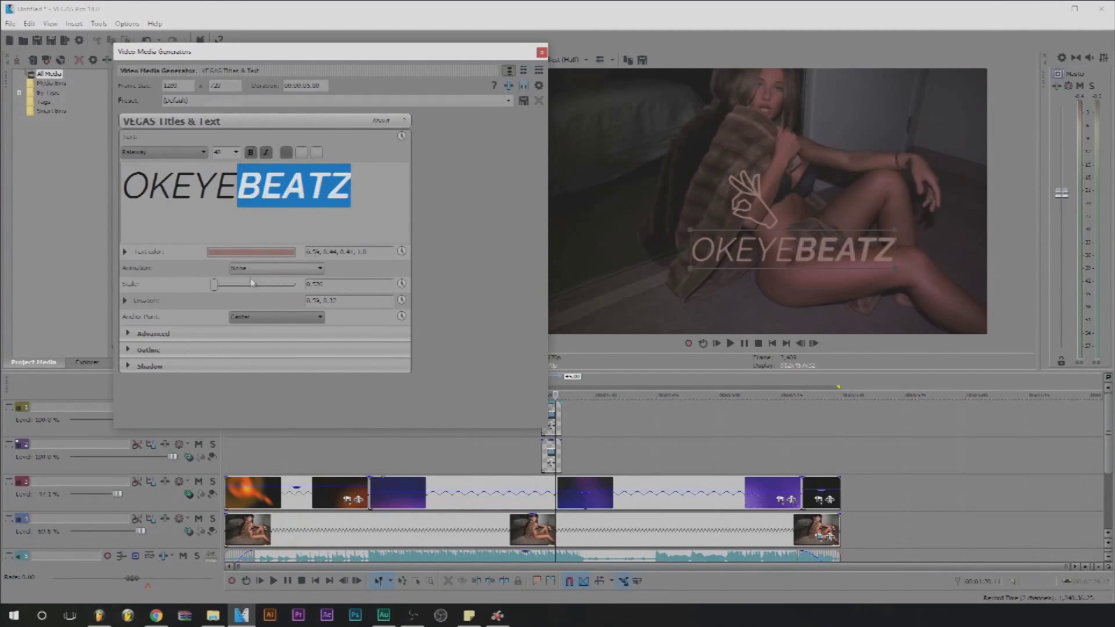
Step: Try green, a colour sampled from the preview, and red for the title, and settle on a tan tone of about 0.63, 0.47, 0.39
left_click(267, 252)
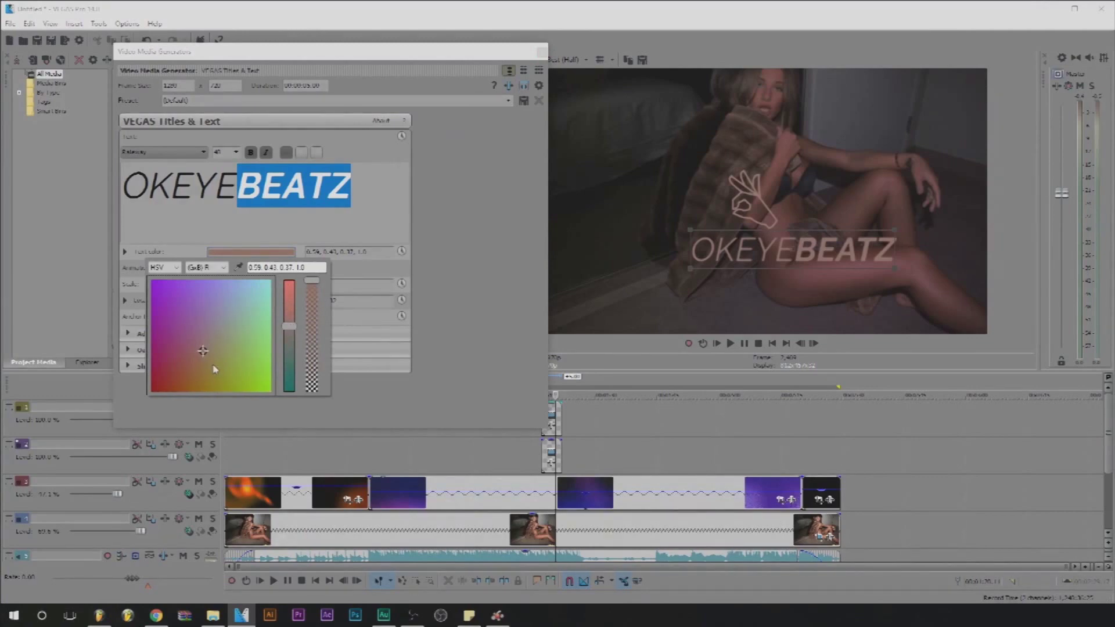
left_click(236, 325)
left_click(238, 350)
left_click(238, 267)
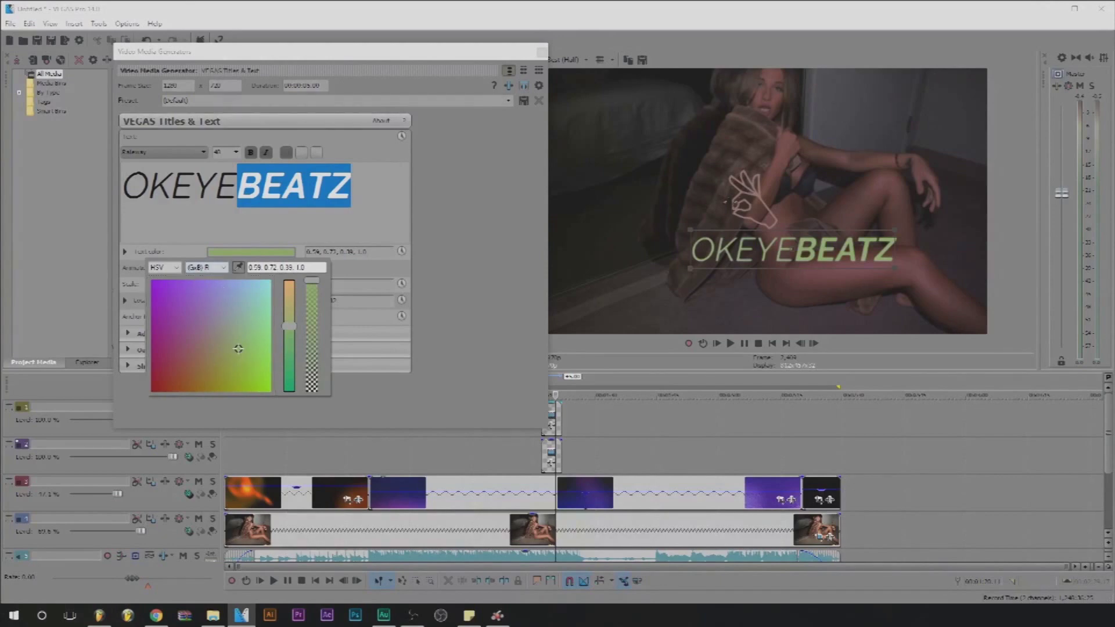
left_click(759, 193)
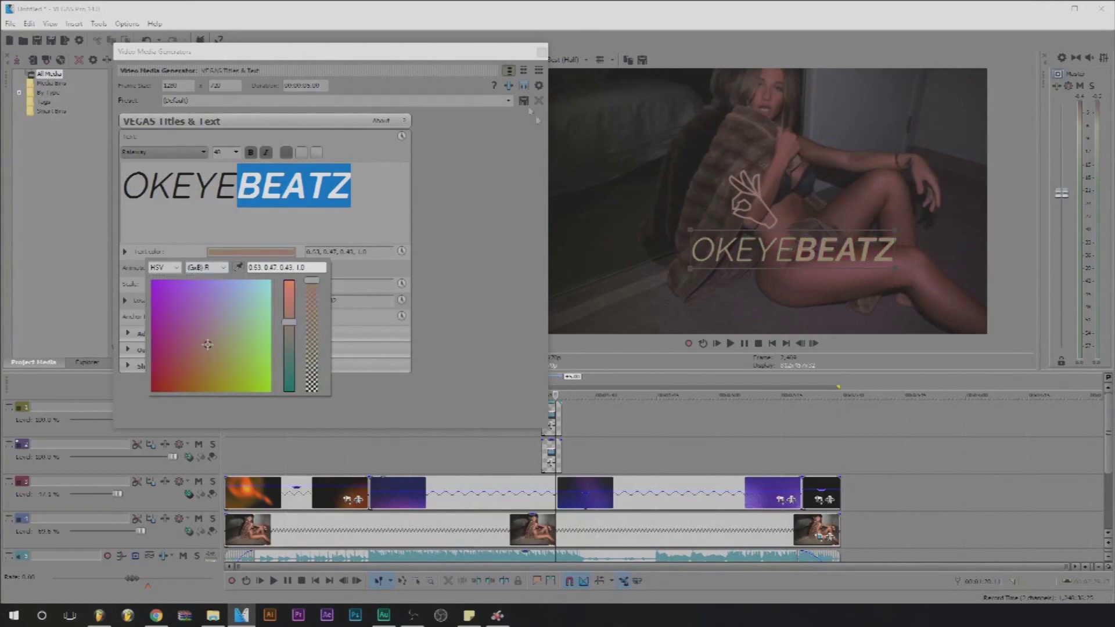
left_click(183, 365)
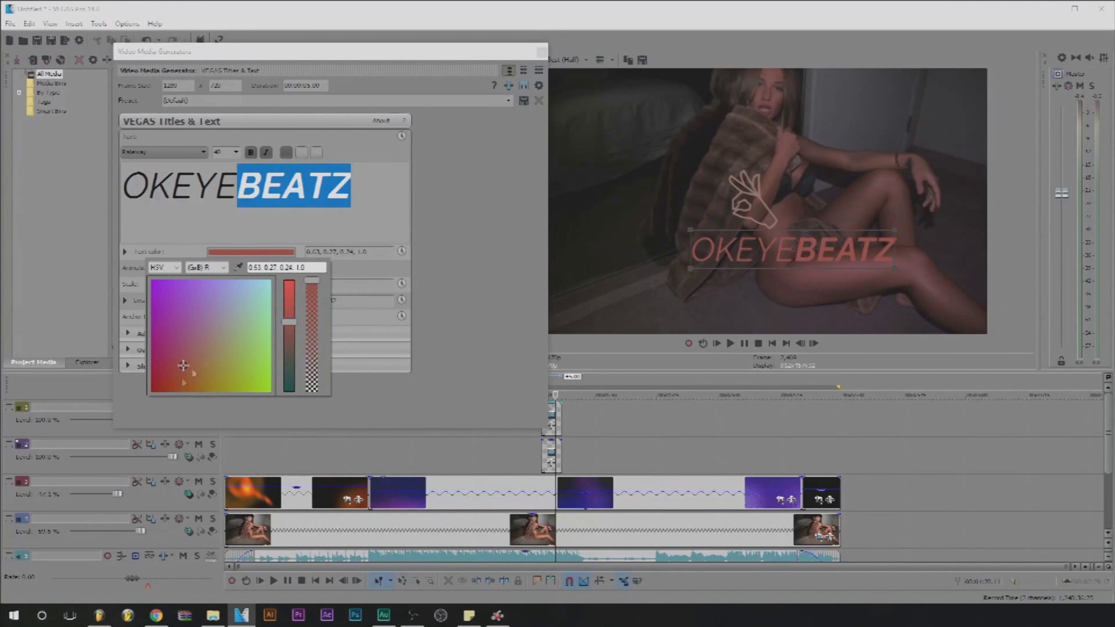
left_click(208, 349)
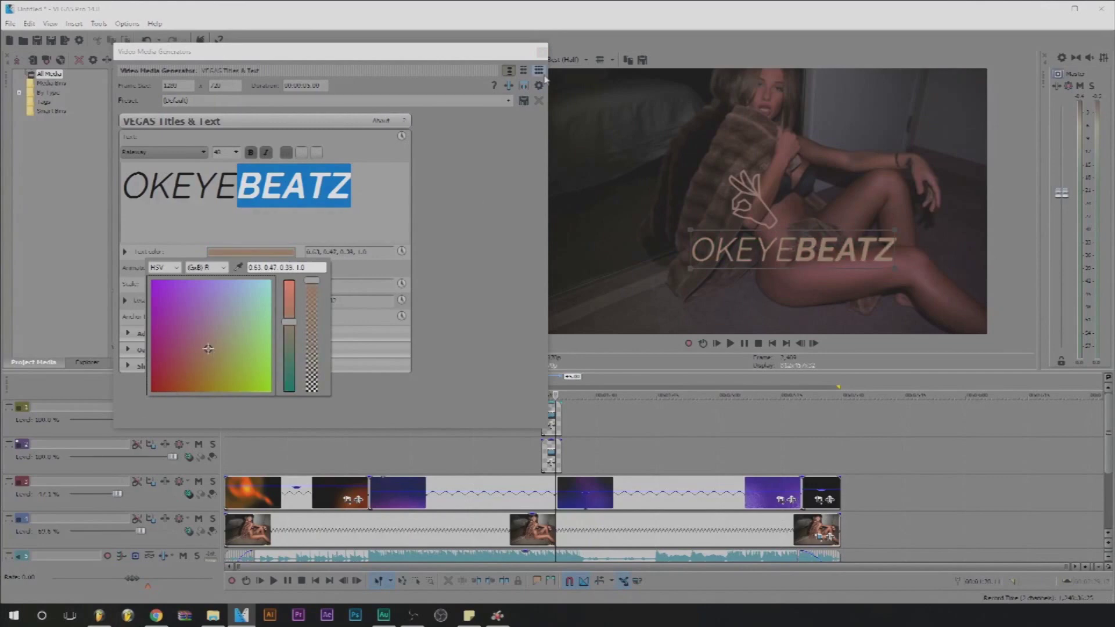
Step: Shift the "OKEYEBEATZ" title left so it sits centred beneath the hand symbol, and close the generator
left_click(546, 55)
left_click_drag(583, 122, 564, 93)
left_click(541, 52)
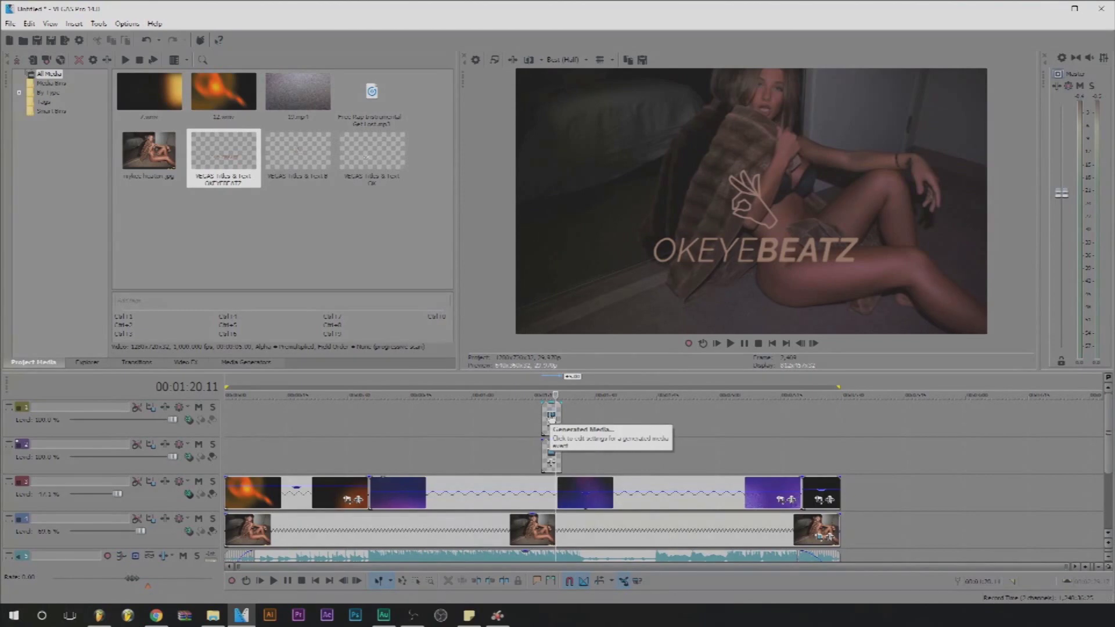
Step: Scale the "OKEYEBEATZ" title down to about 0.39 and move it up closer beneath the hand symbol
left_click(551, 415)
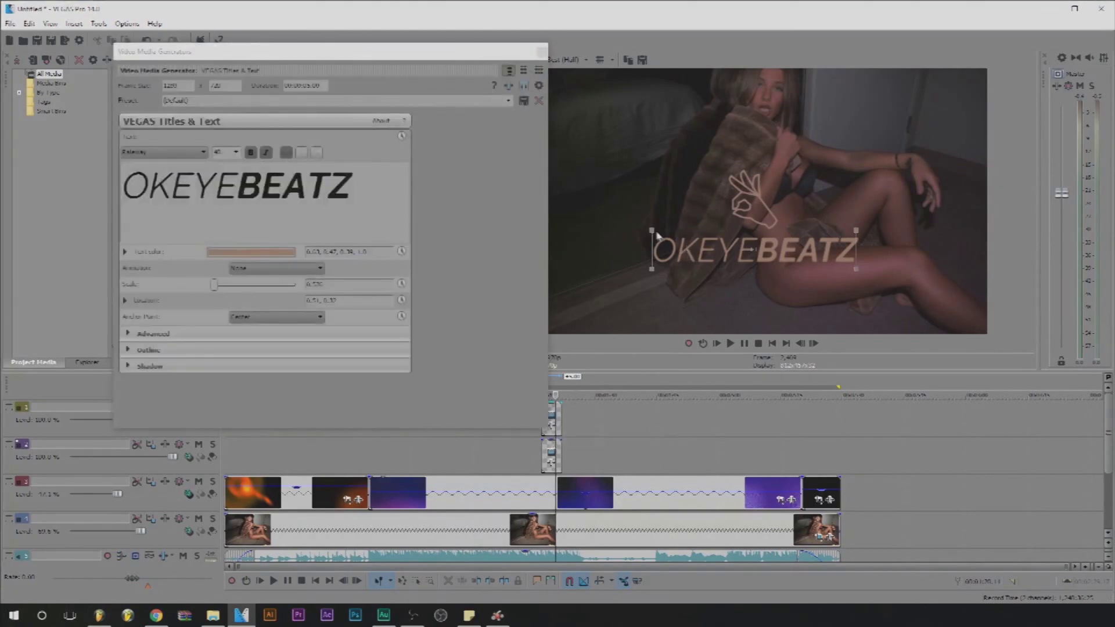
left_click_drag(653, 235, 678, 231)
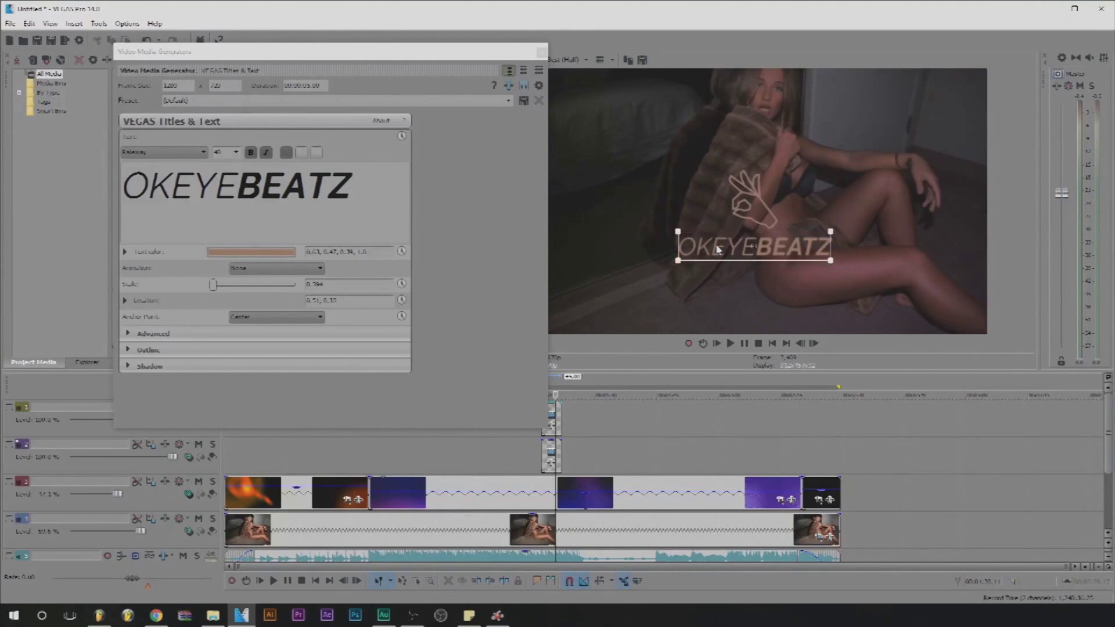
left_click_drag(740, 257, 741, 250)
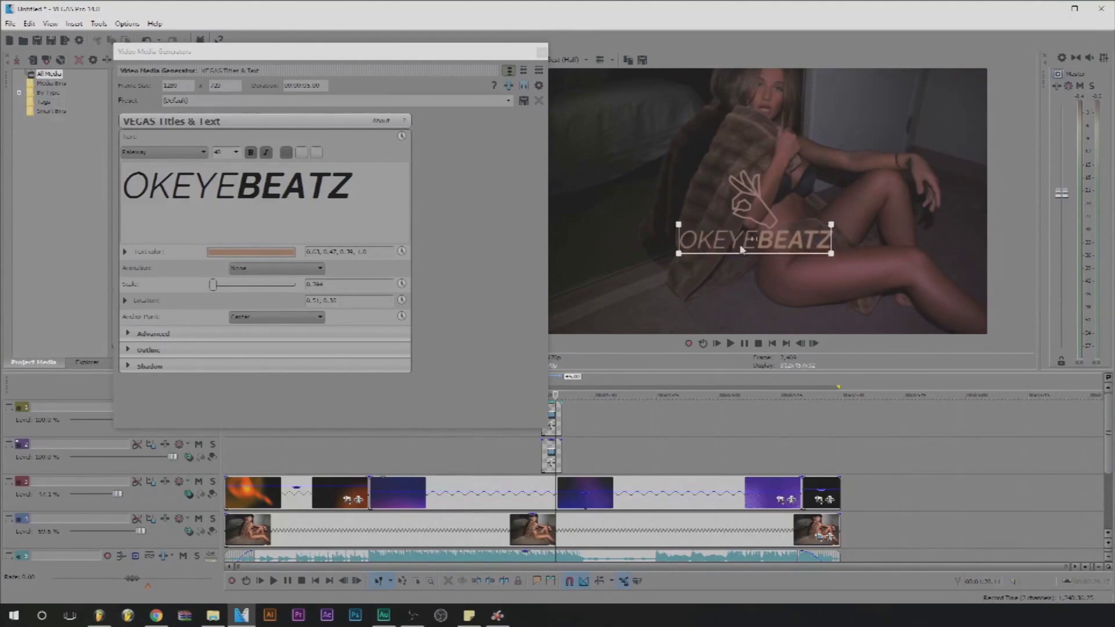
left_click(541, 53)
Step: Move the hand symbol slightly up above the "OKEYEBEATZ" title, and close its generator
left_click(552, 451)
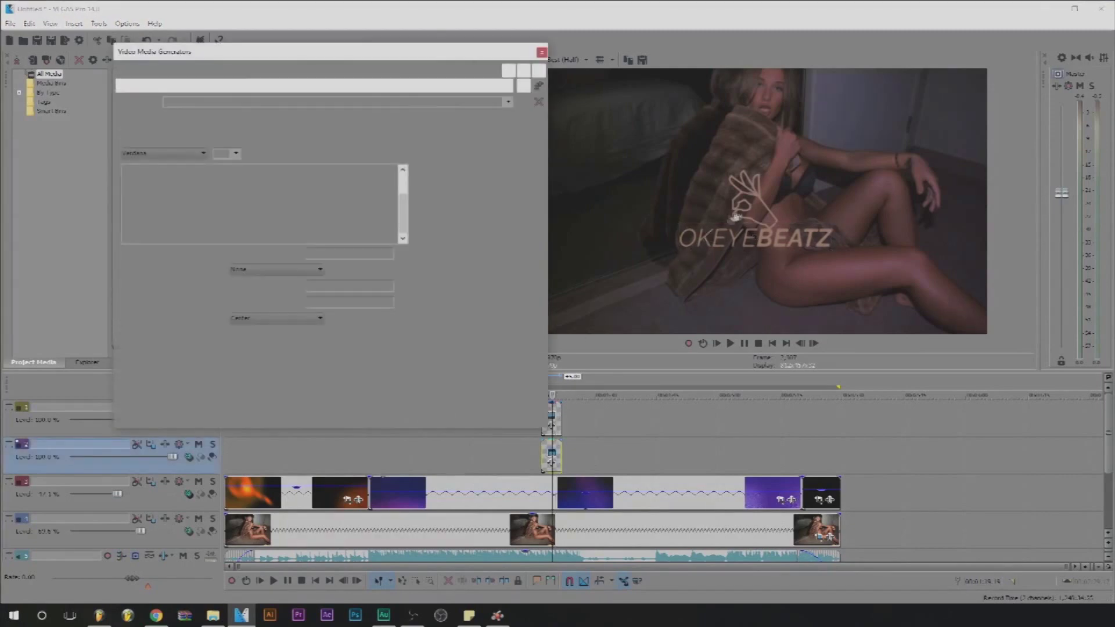
left_click_drag(752, 208, 752, 203)
left_click(541, 52)
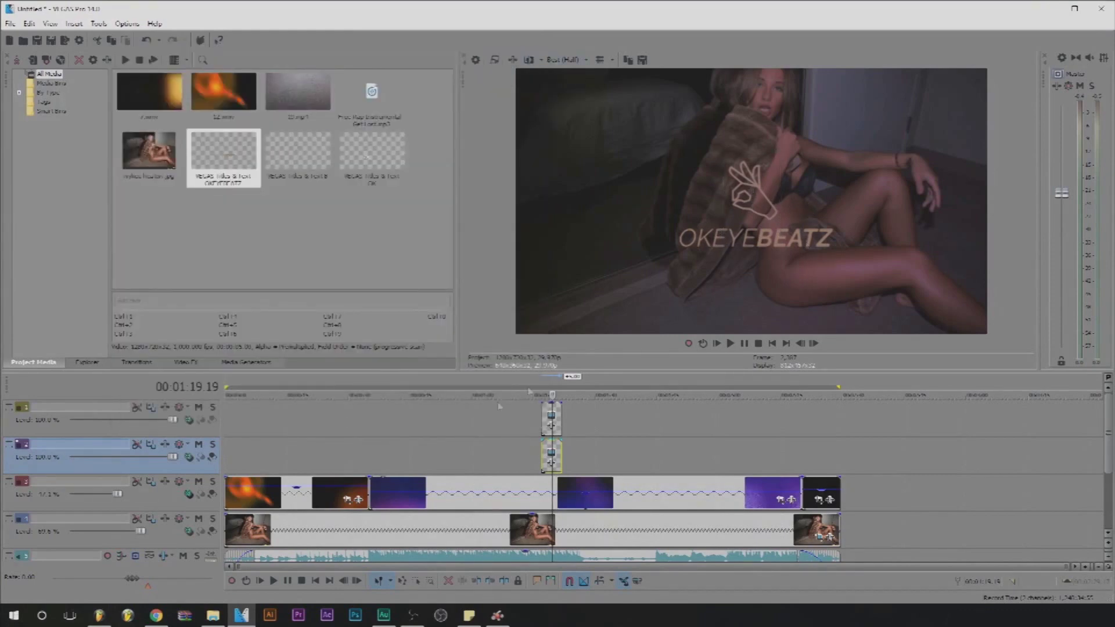
Step: Extend the title and hand symbol events to start just after the photo begins and run to its end
left_click_drag(541, 423, 232, 422)
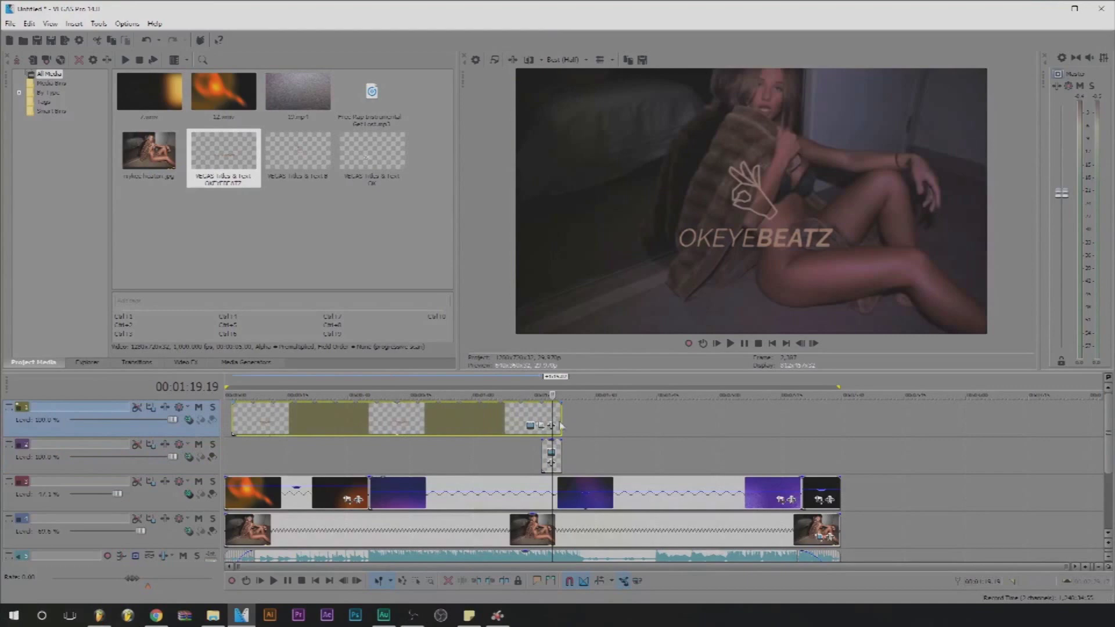
left_click_drag(561, 417, 842, 417)
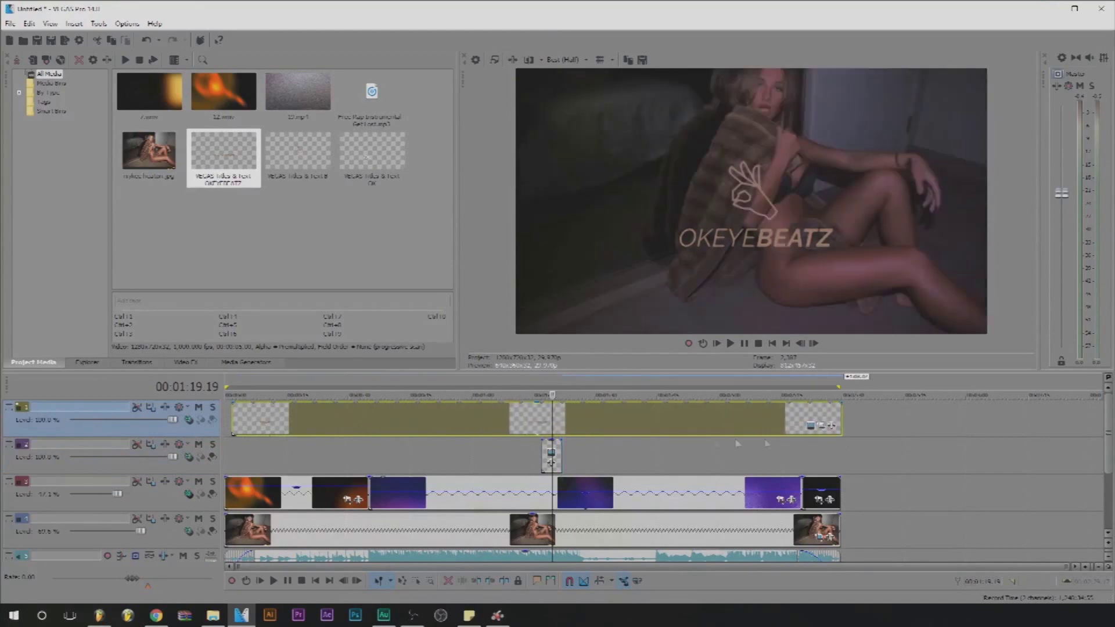
left_click_drag(543, 458, 233, 458)
left_click_drag(559, 451, 840, 459)
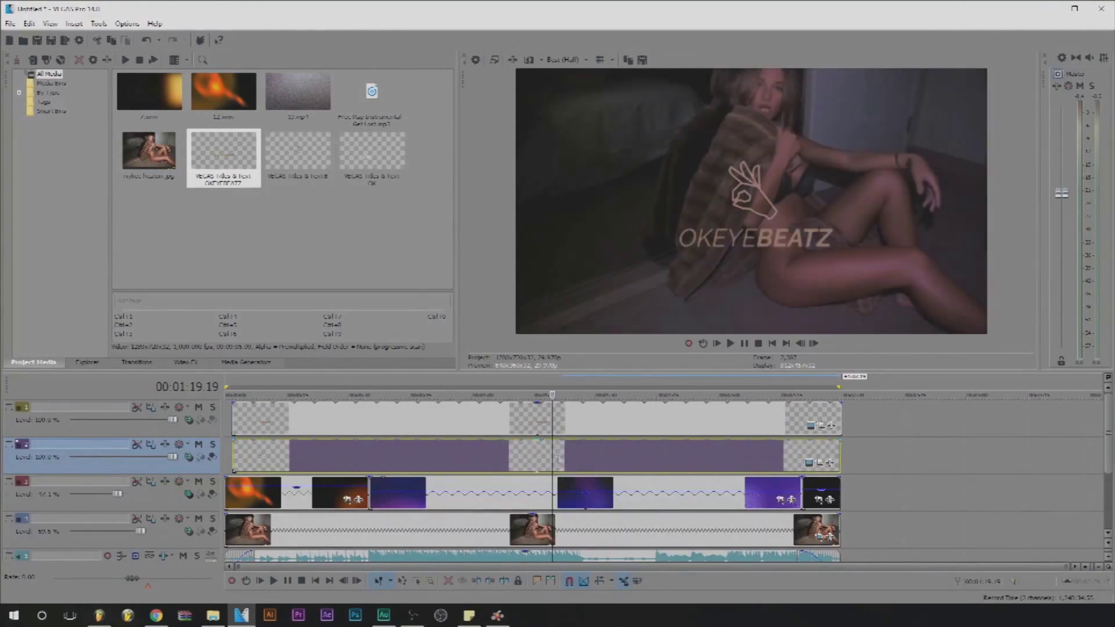
Step: Play the video from about 00:00:31 to review the title and symbol with the music, and stop playback
left_click(355, 391)
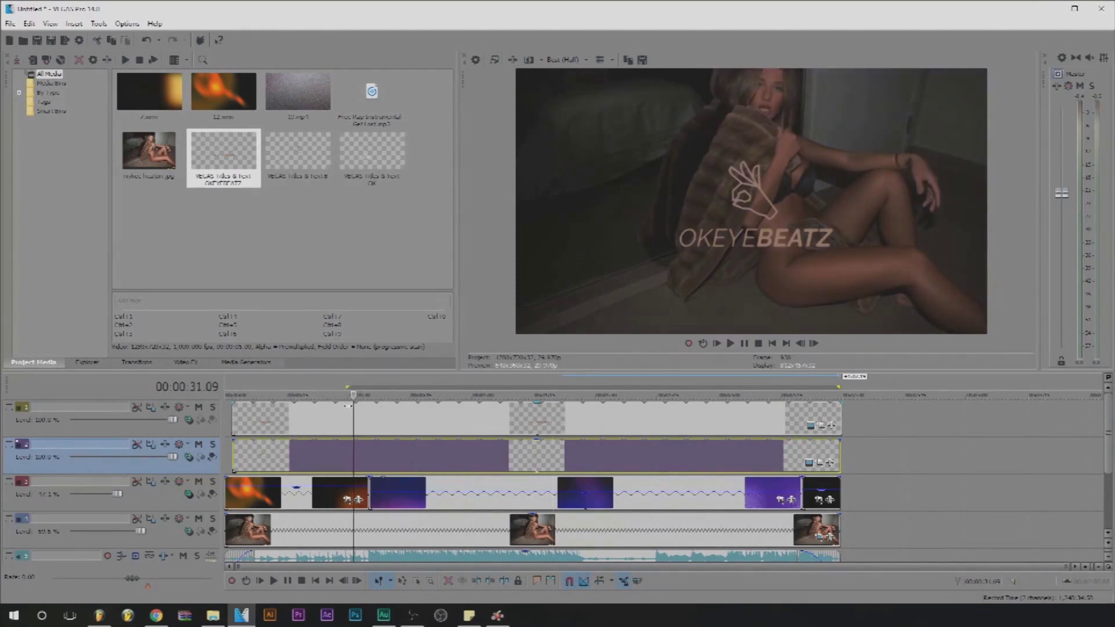
key("space")
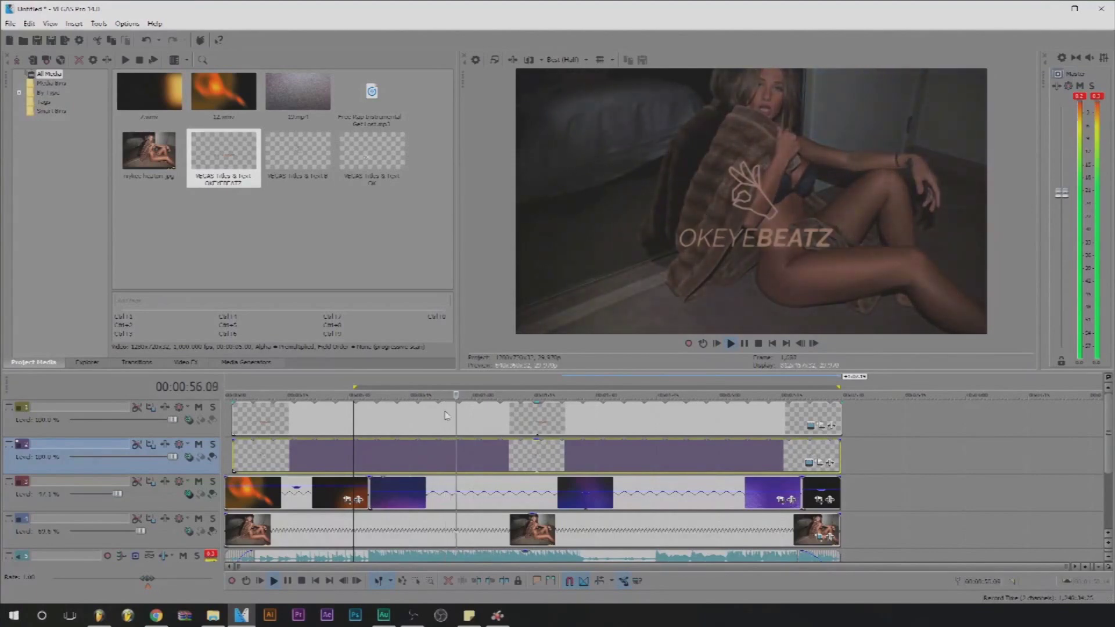
key("space")
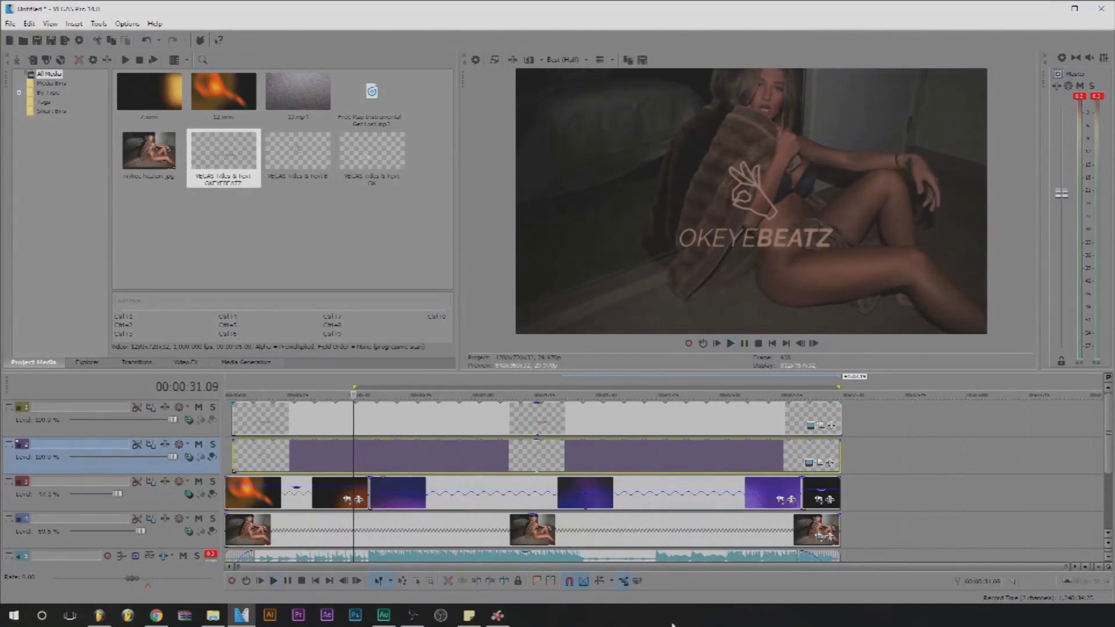